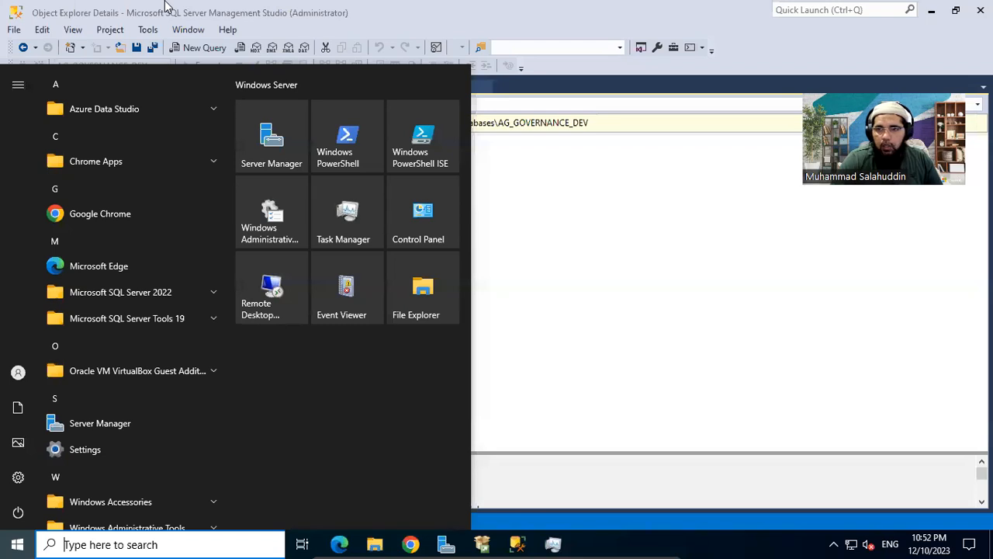
pyautogui.moveTo(13, 291)
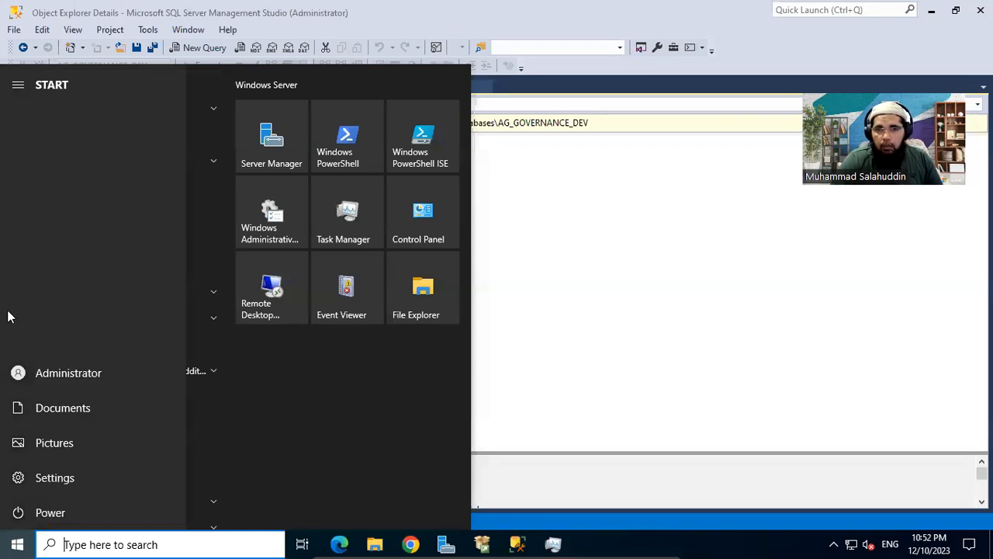
pyautogui.click(702, 381)
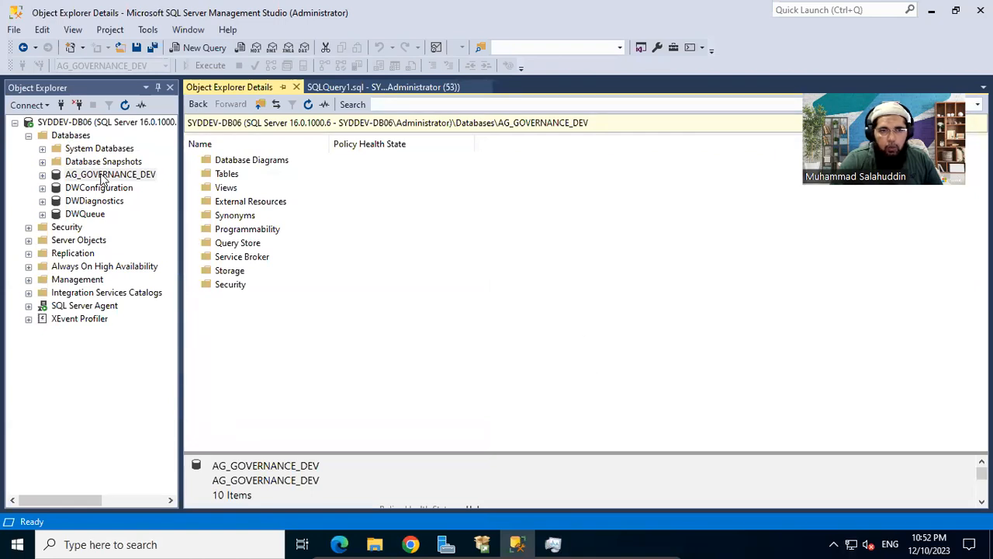
pyautogui.click(47, 180)
pyautogui.click(42, 175)
pyautogui.click(43, 176)
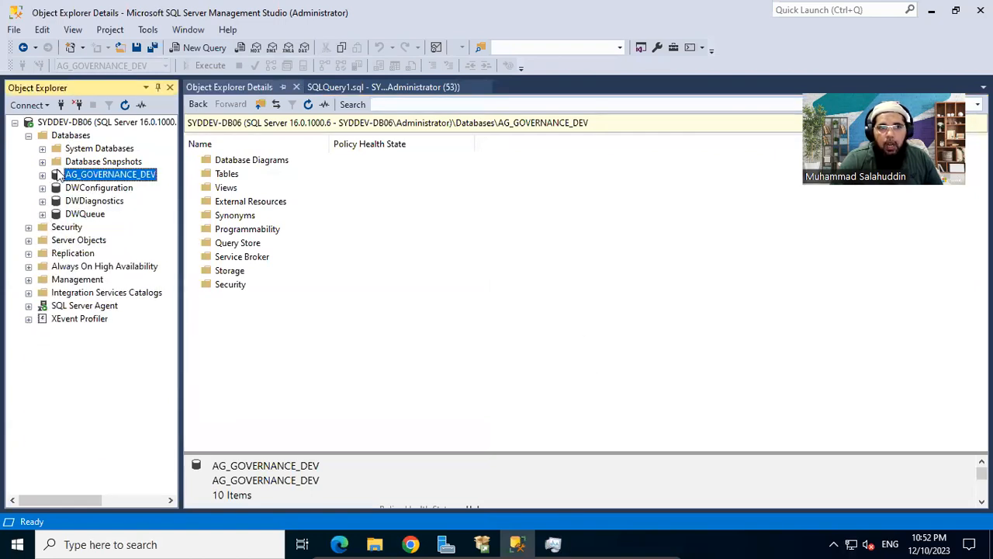
pyautogui.click(528, 315)
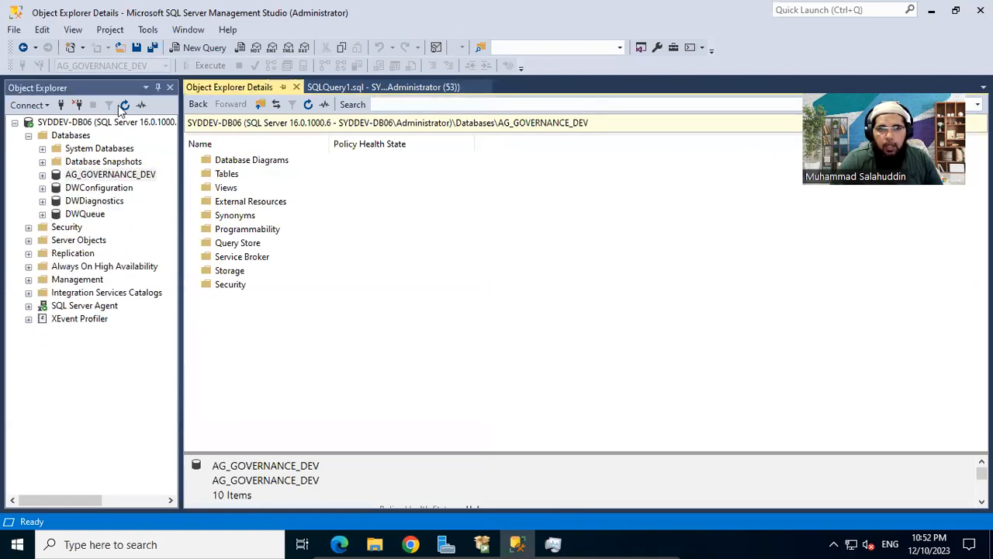
# Launch the SQL Server 2022 Master Data Services Configuration Manager.
pyautogui.click(18, 544)
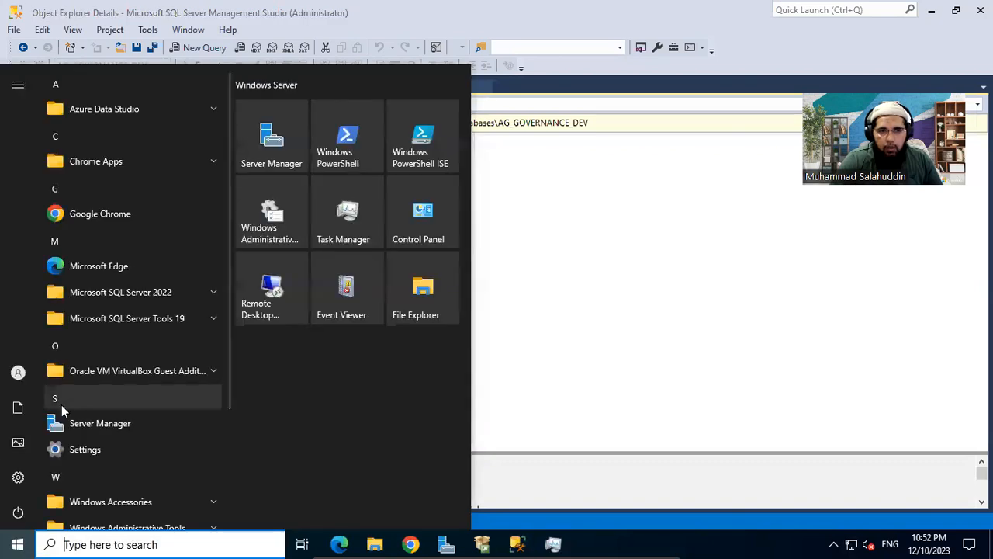
pyautogui.click(162, 292)
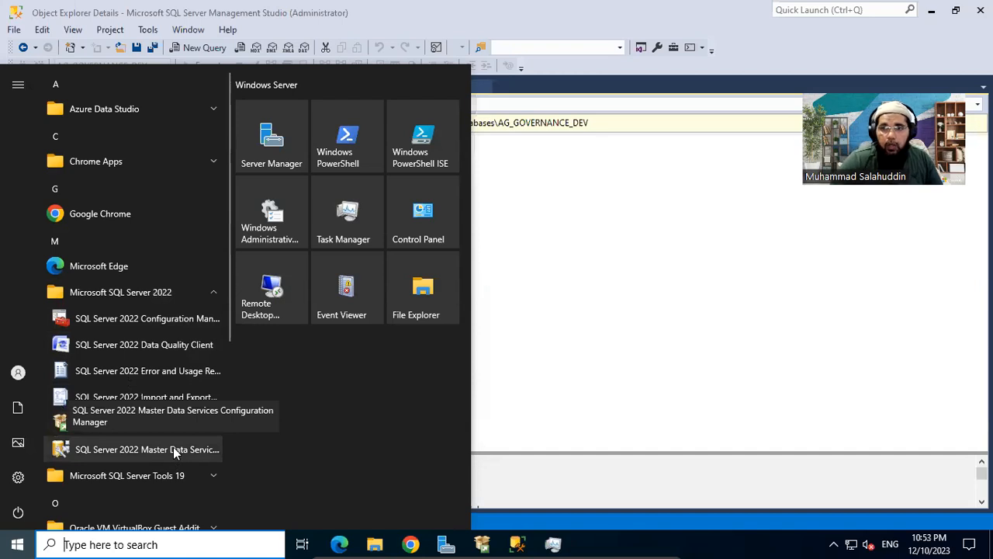
pyautogui.click(146, 457)
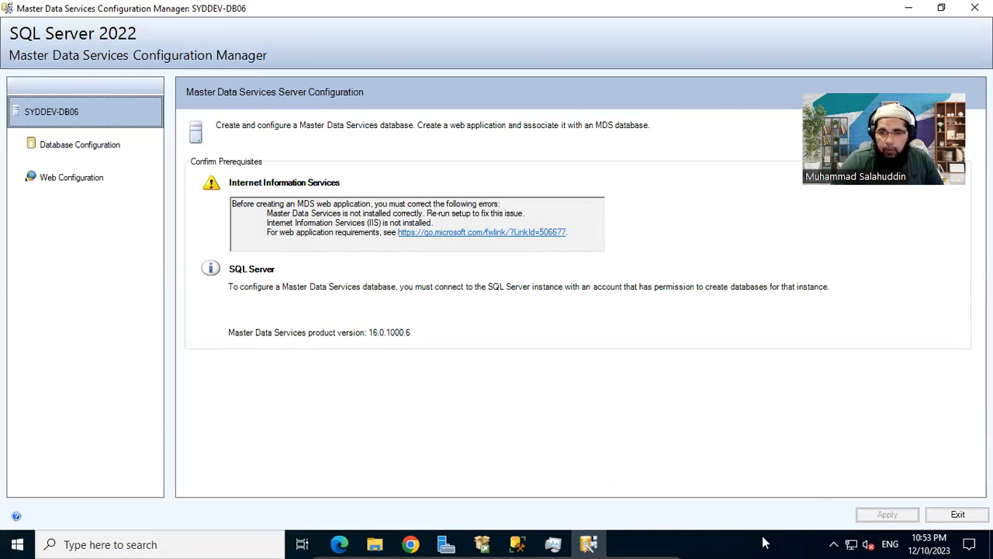
# Switch to Server Manager and start the Add Roles and Features Wizard.
pyautogui.click(446, 544)
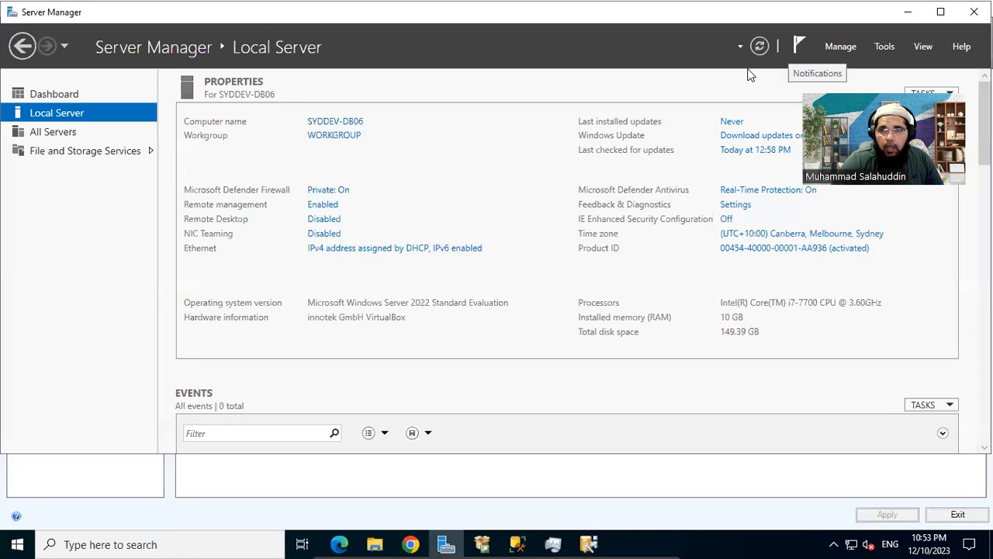
pyautogui.click(838, 47)
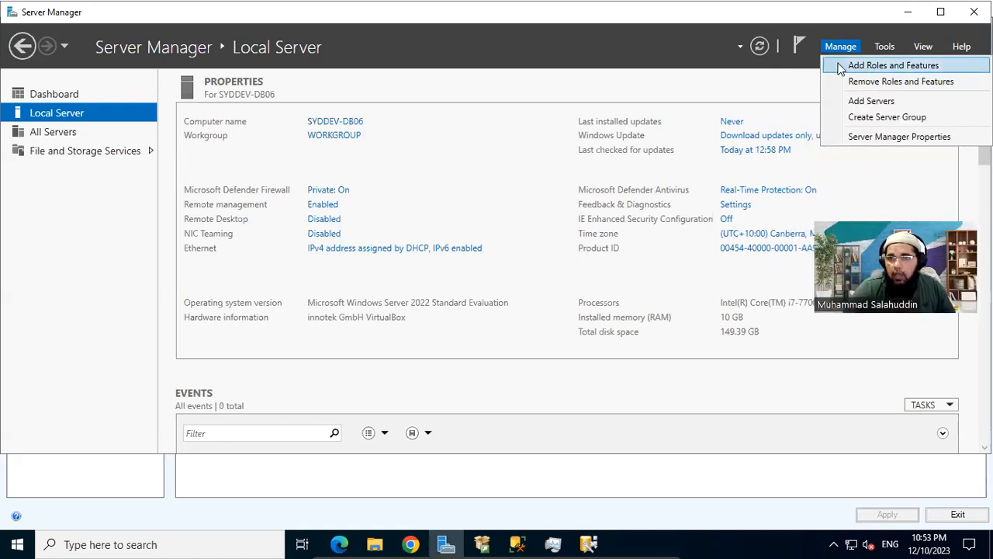
pyautogui.click(945, 70)
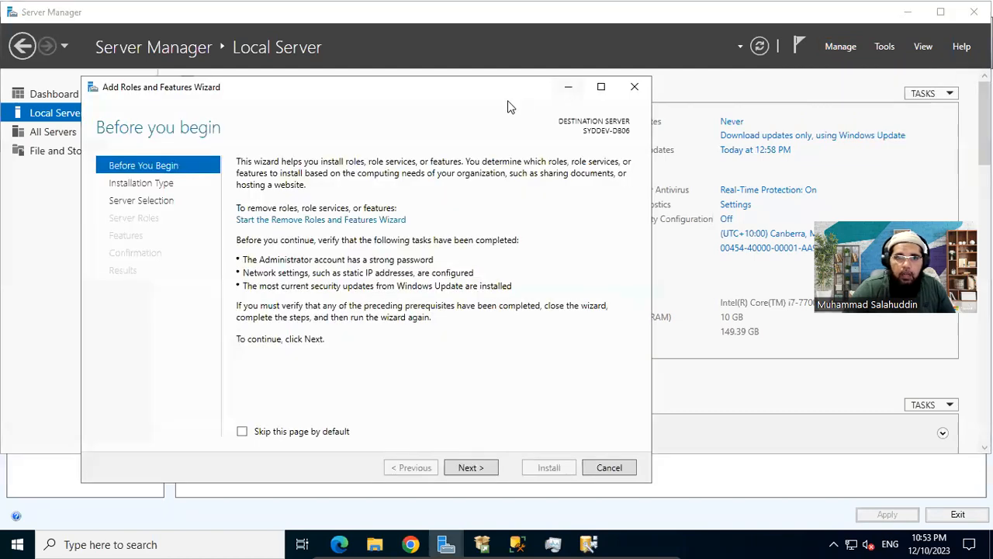
pyautogui.moveTo(431, 87); pyautogui.dragTo(500, 42)
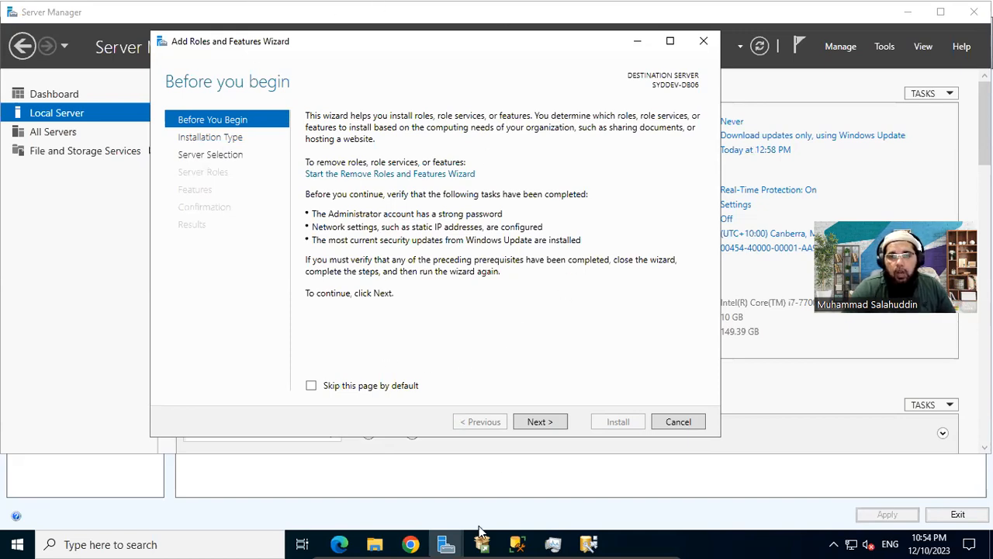
# Choose a role-based or feature-based installation with SYDDEV-DB06 from the server pool as the destination server.
pyautogui.click(547, 426)
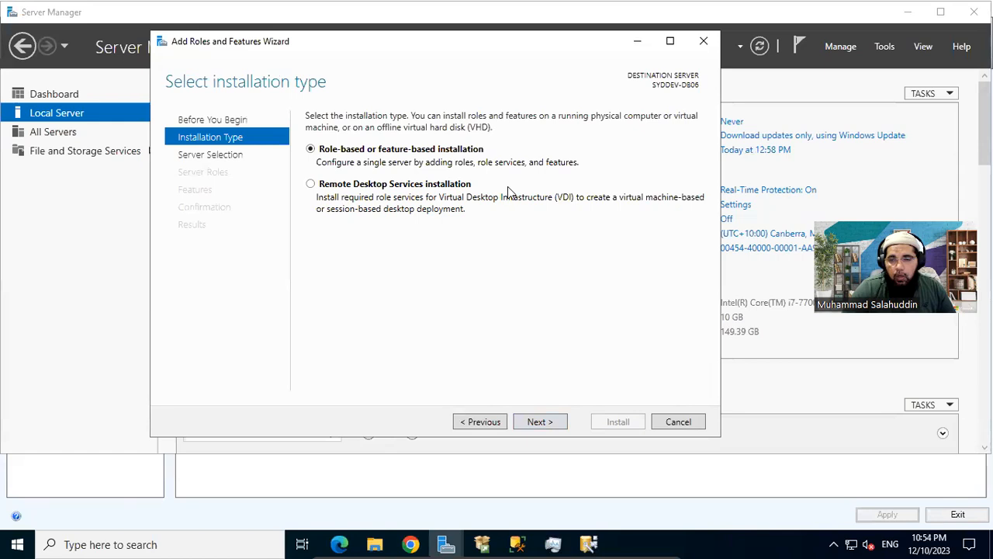
pyautogui.click(534, 420)
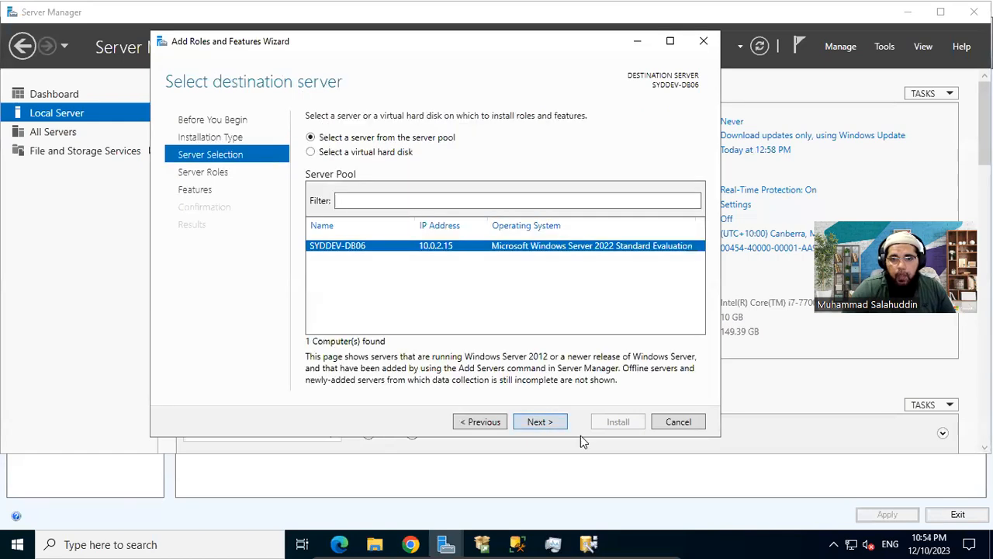
pyautogui.click(541, 426)
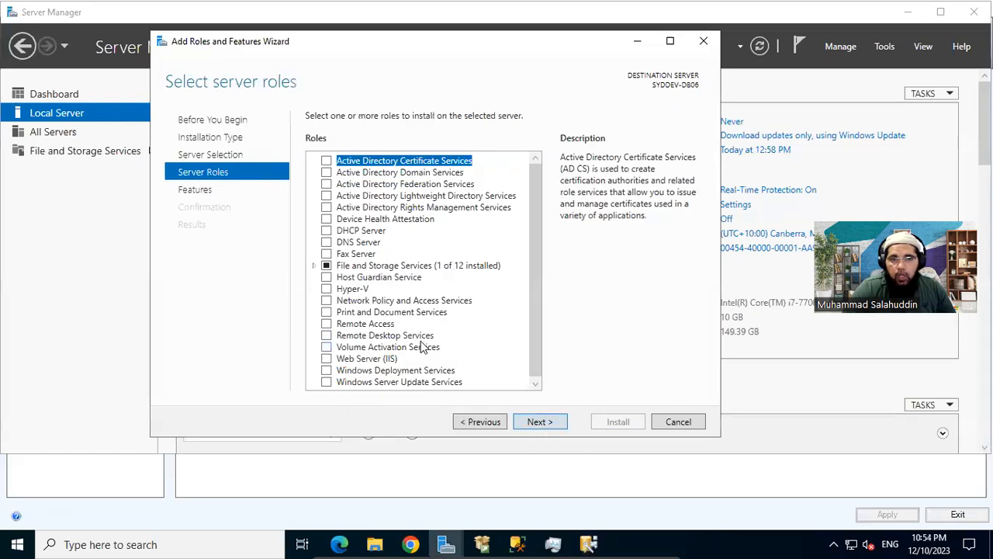
# Select the Web Server (IIS) server role, adding its required IIS Management Console tools.
pyautogui.scroll(-1, 423, 347)
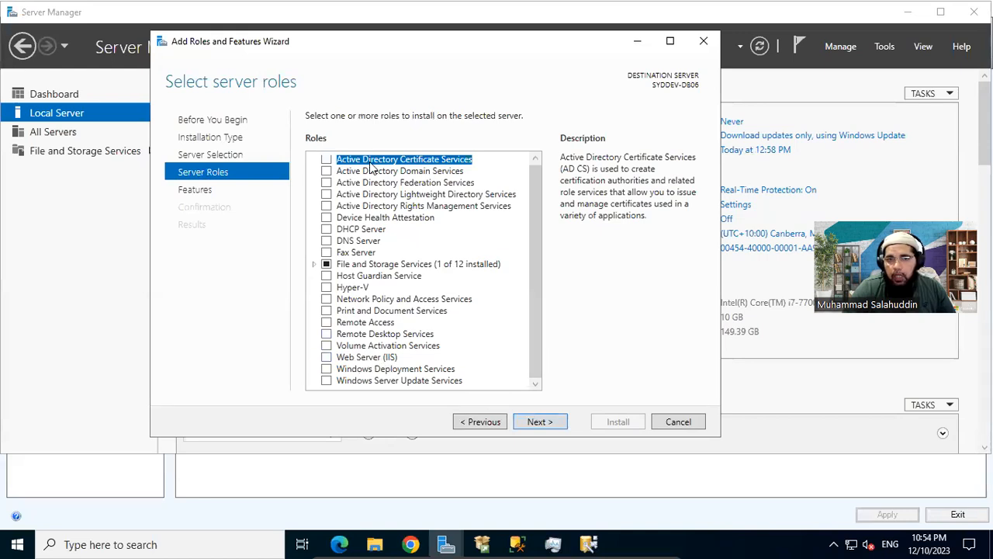
pyautogui.scroll(1, 431, 193)
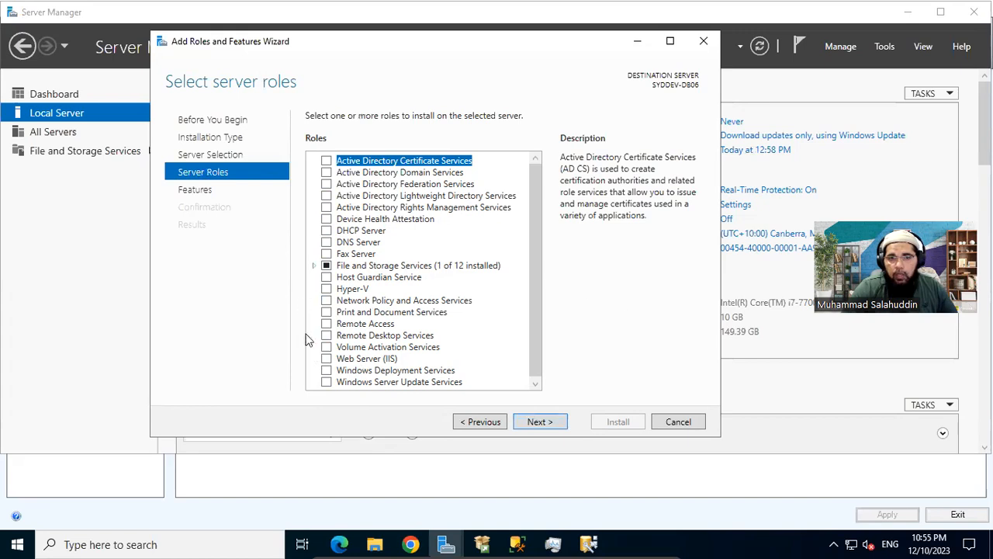
pyautogui.click(326, 358)
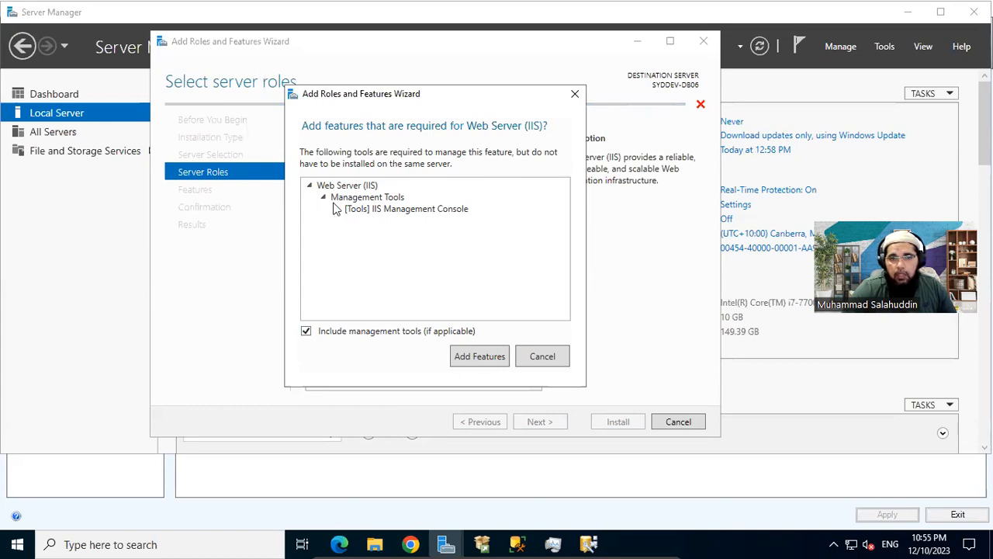
pyautogui.click(478, 357)
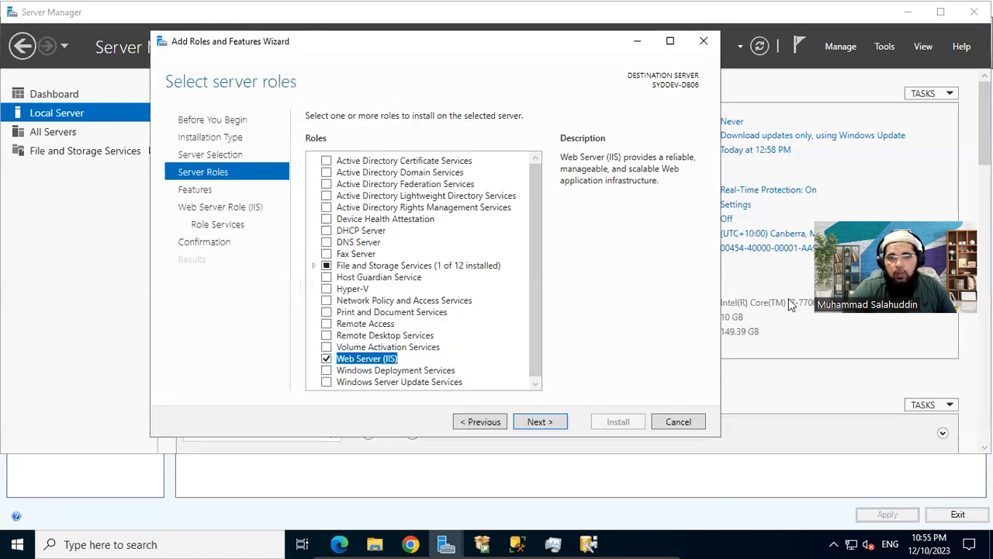
pyautogui.click(546, 423)
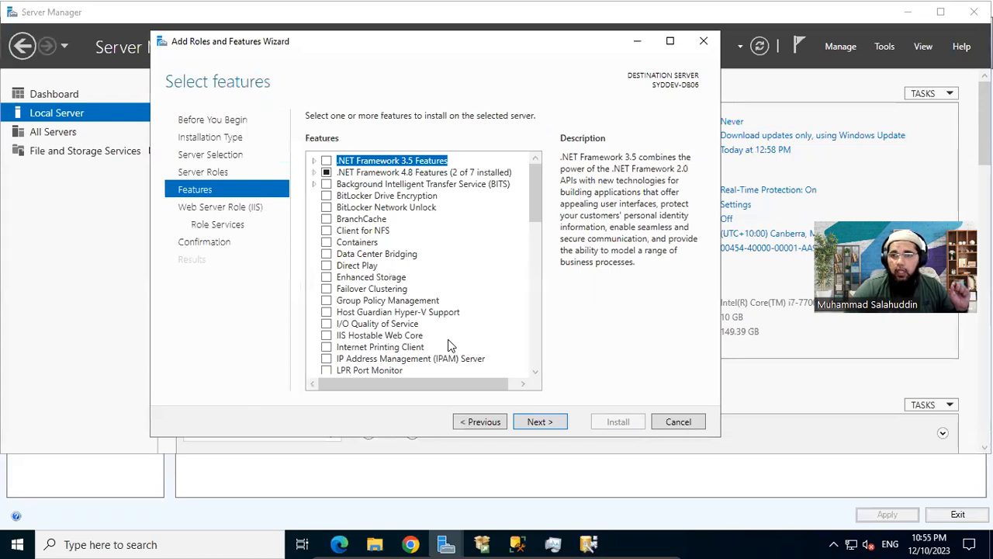
# Review the features list, keep its default selection, and continue to the role services for Web Server (IIS).
pyautogui.moveTo(718, 437); pyautogui.dragTo(751, 487)
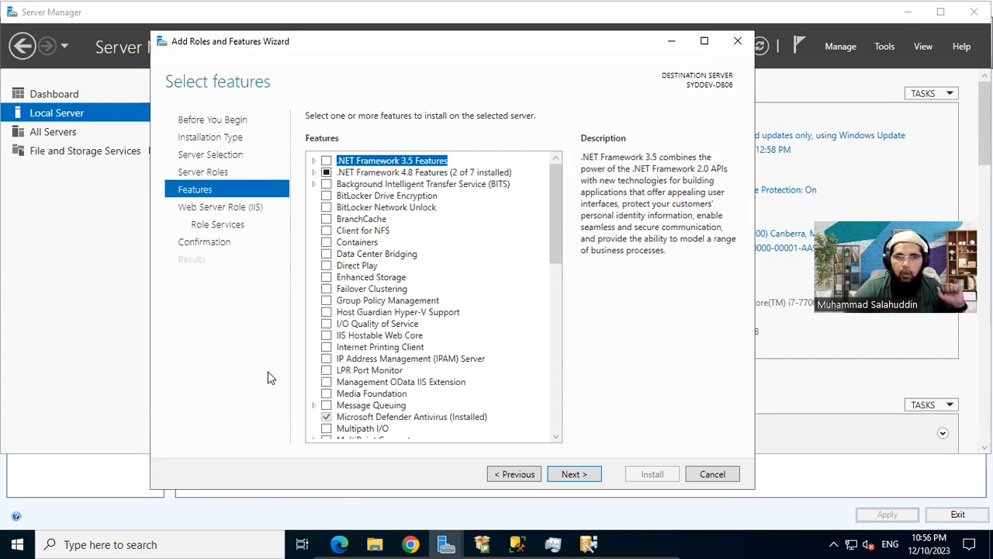
pyautogui.scroll(-1, 328, 321)
pyautogui.scroll(-4, 327, 321)
pyautogui.scroll(-5, 328, 321)
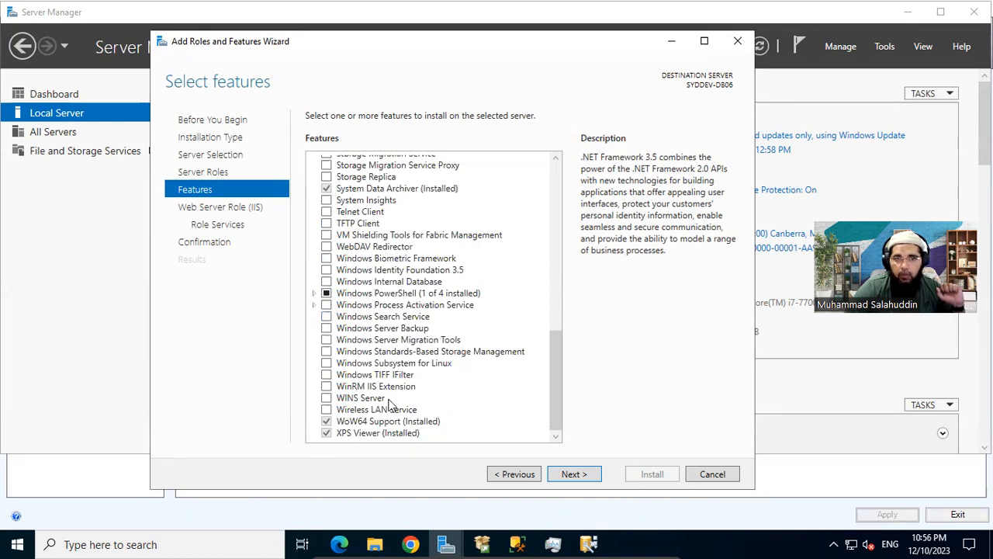
pyautogui.scroll(15, 390, 404)
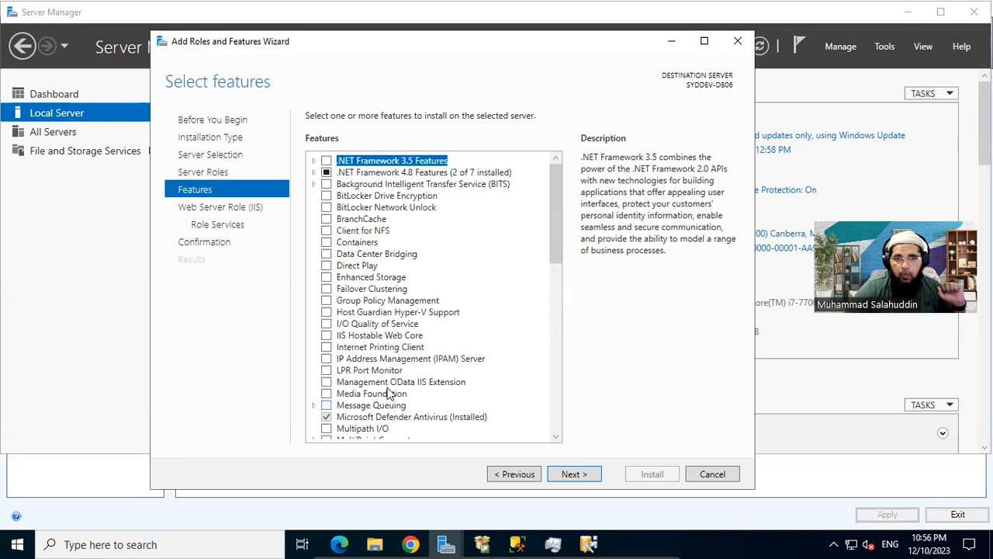
pyautogui.click(582, 474)
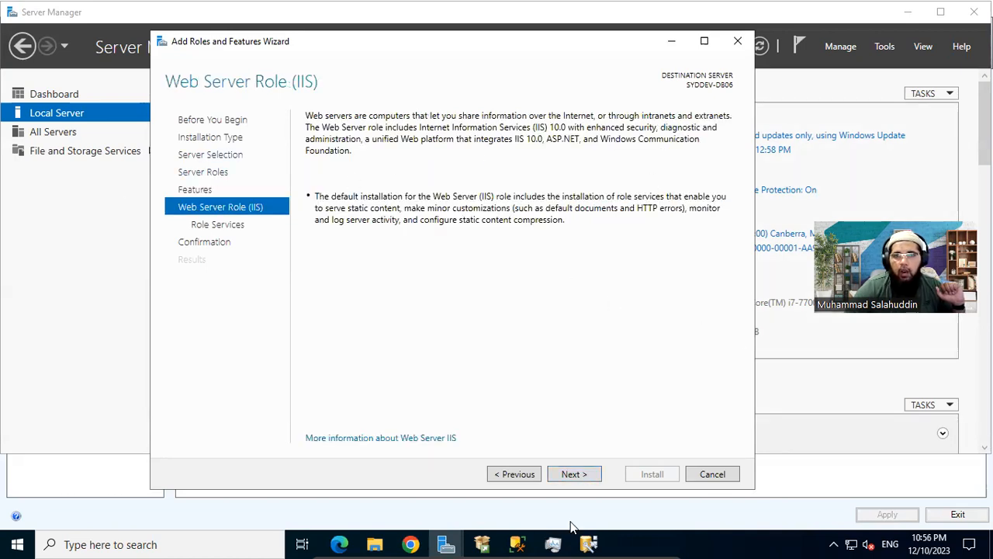
pyautogui.click(575, 477)
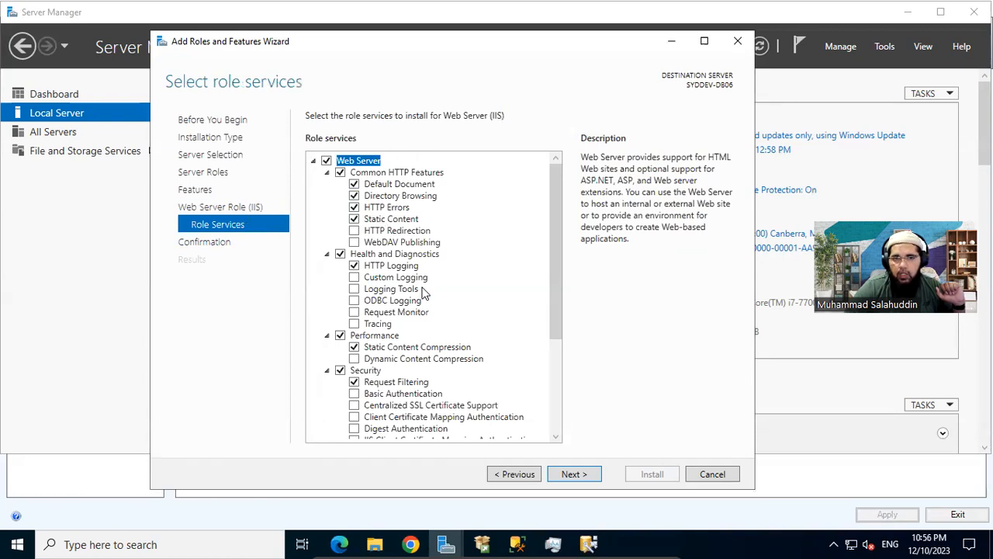
# Add the Windows Authentication role service under the Web Server security options.
pyautogui.scroll(-2, 423, 292)
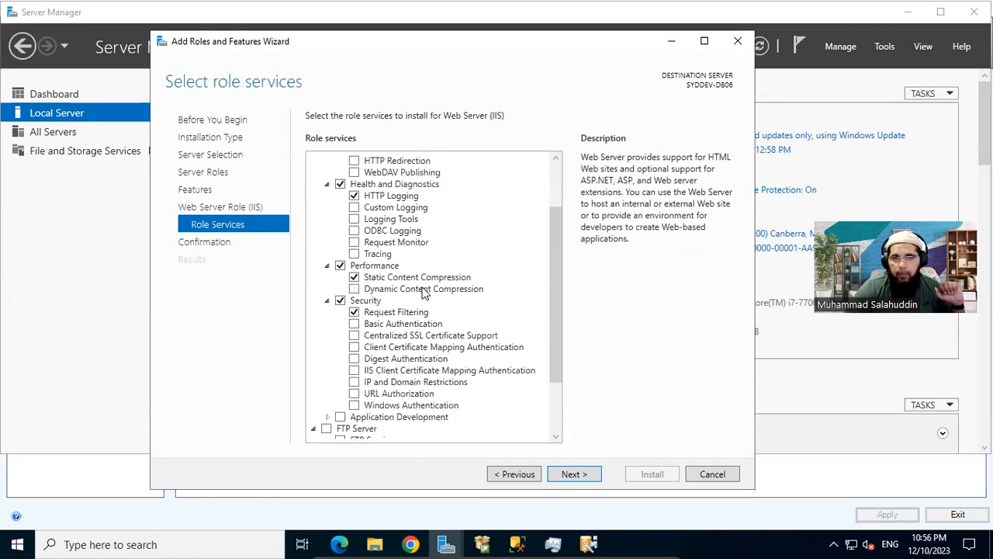
pyautogui.scroll(-2, 377, 349)
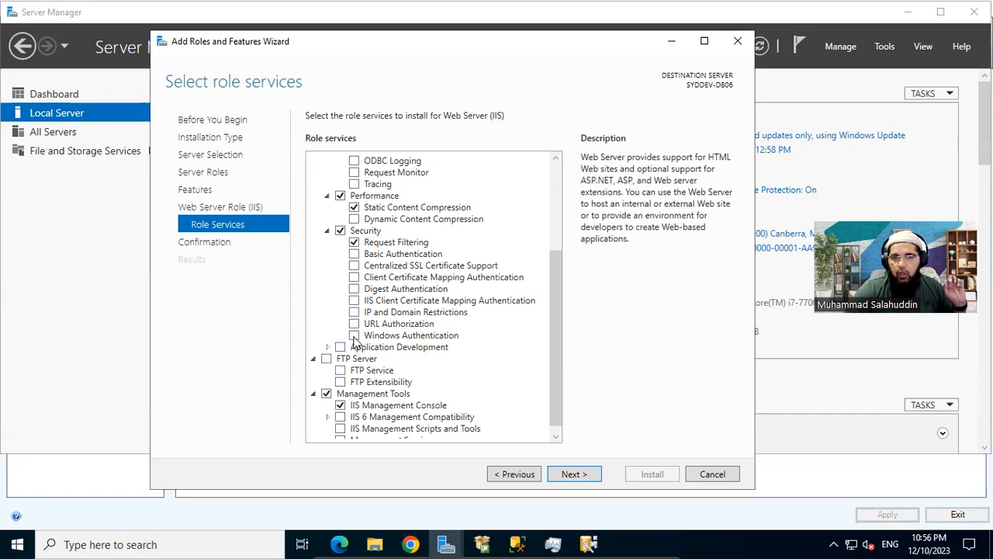
pyautogui.click(353, 337)
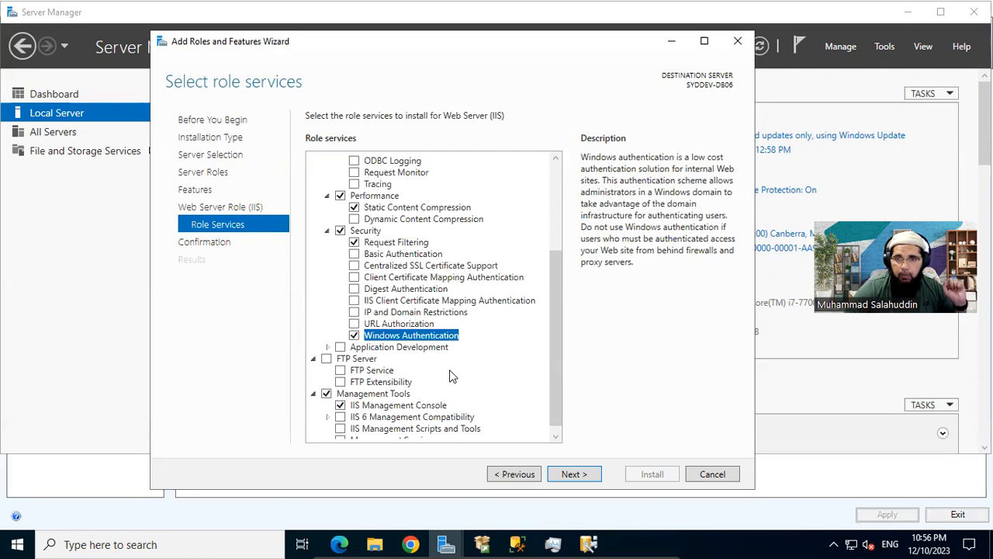
pyautogui.scroll(-1, 452, 369)
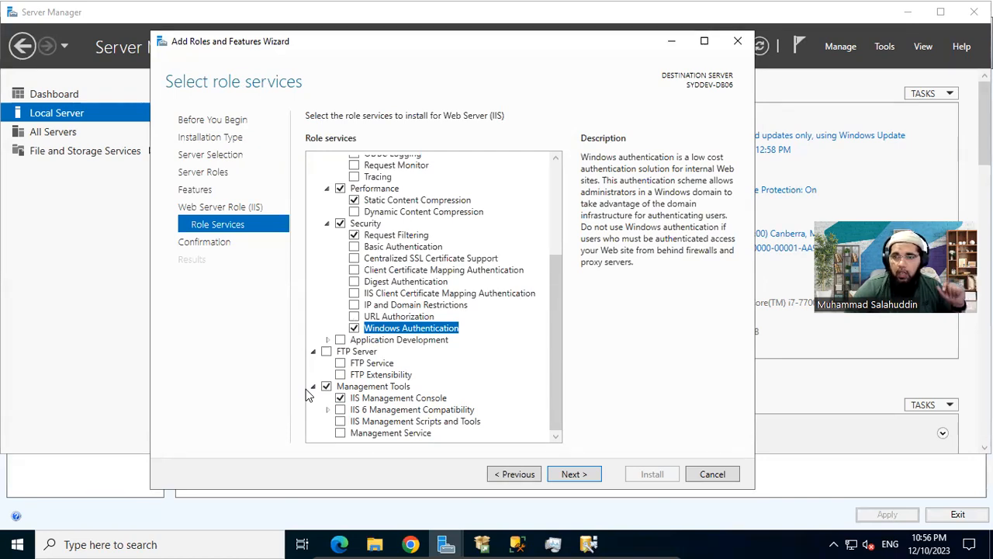
# Install the selected Web Server (IIS) role and services, and close the wizard once the installation ends.
pyautogui.click(574, 474)
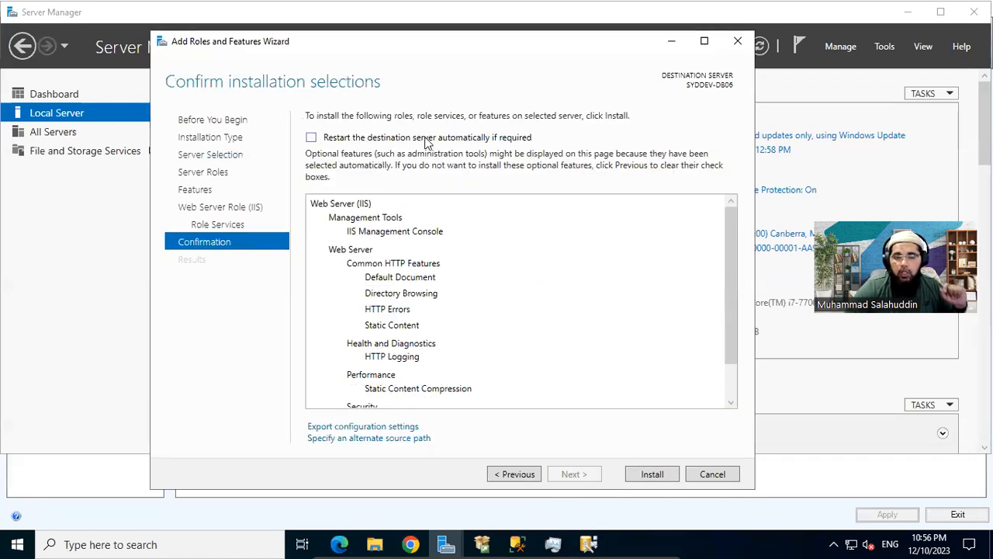
pyautogui.click(652, 474)
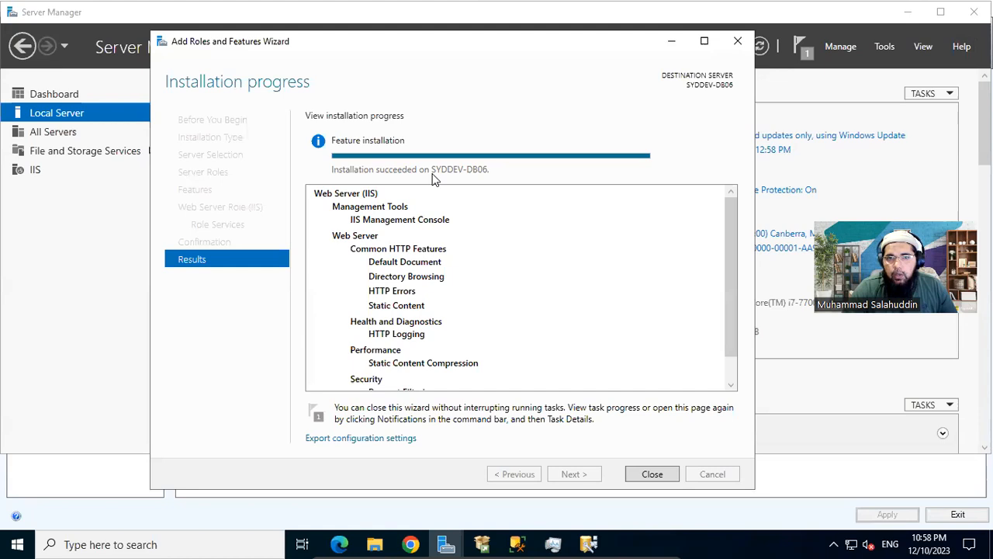
pyautogui.click(652, 473)
# Close and relaunch the SQL Server 2022 Master Data Services Configuration Manager to recheck the IIS prerequisites.
pyautogui.click(844, 461)
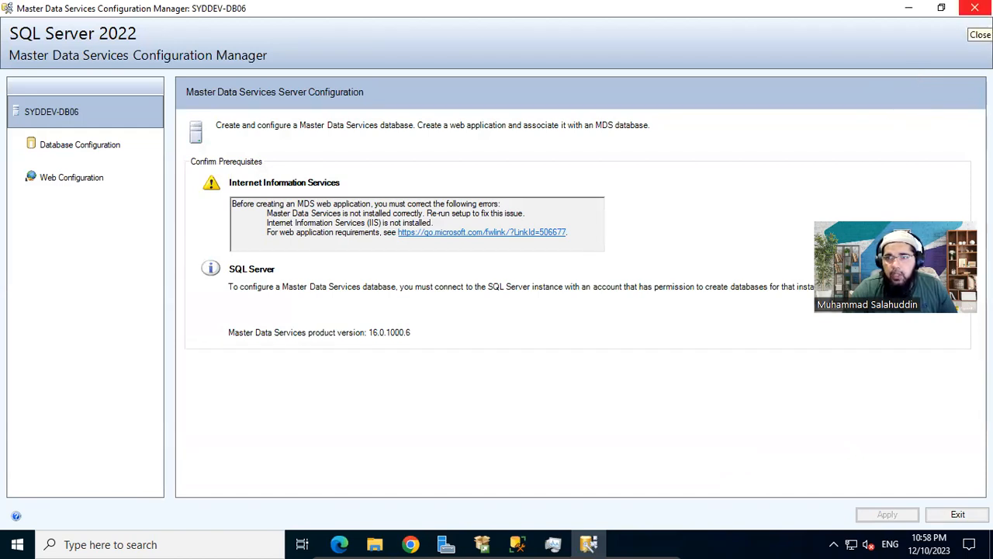
pyautogui.click(974, 8)
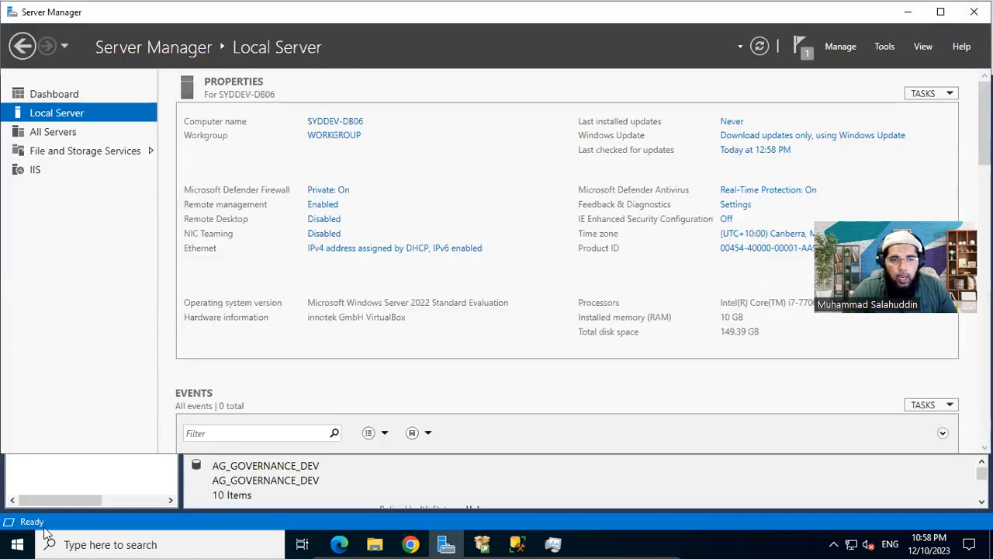
pyautogui.click(17, 543)
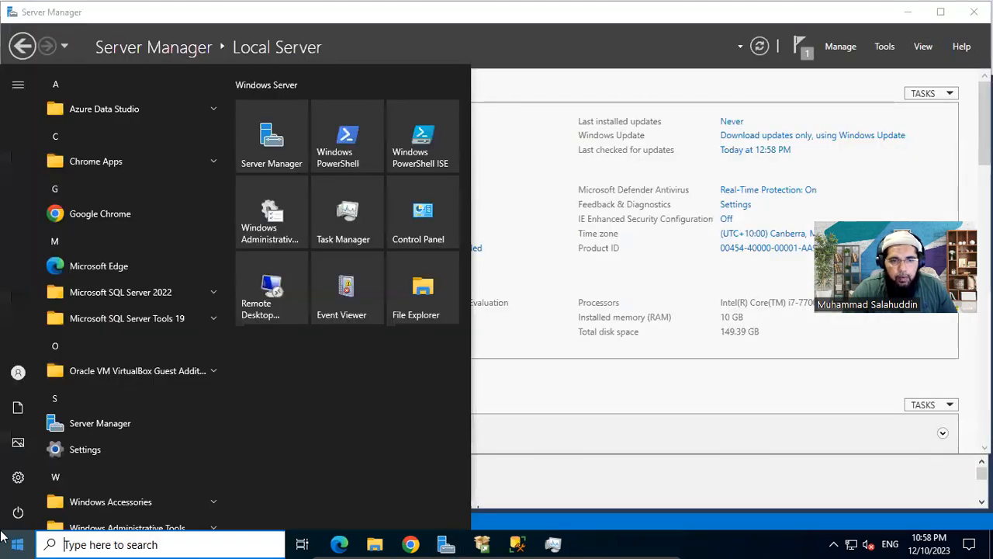
pyautogui.click(147, 295)
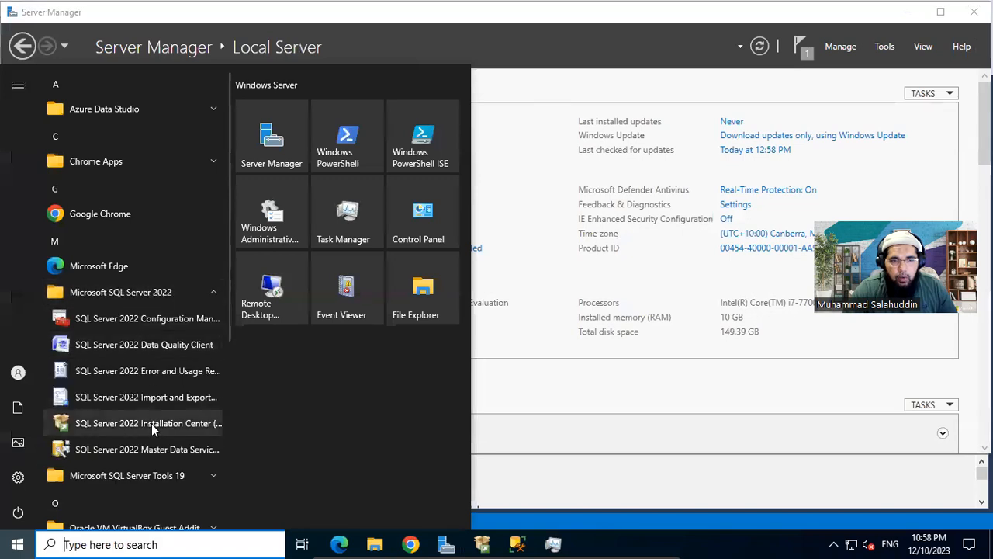
pyautogui.click(162, 449)
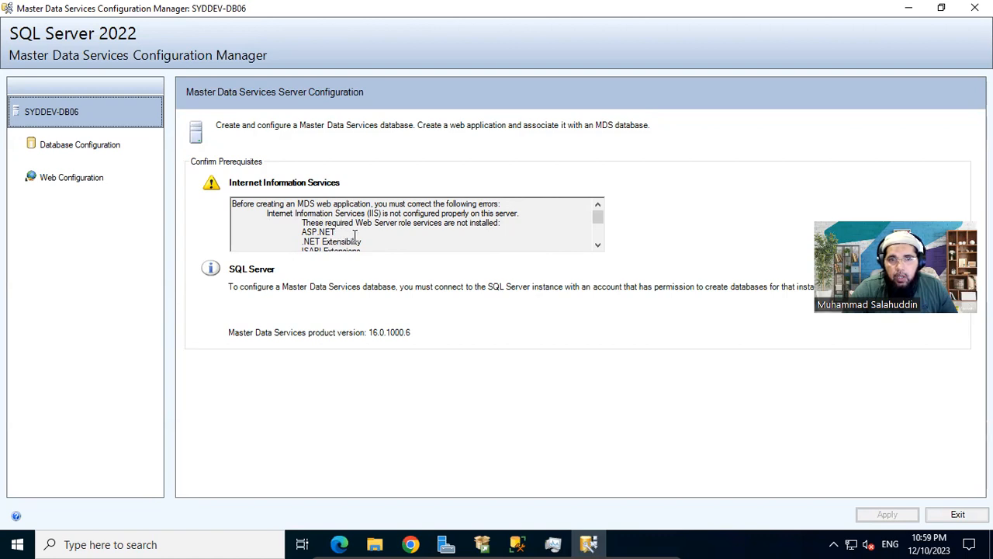
# Read through the Internet Information Services prerequisite errors and copy the entire message.
pyautogui.scroll(-1, 317, 232)
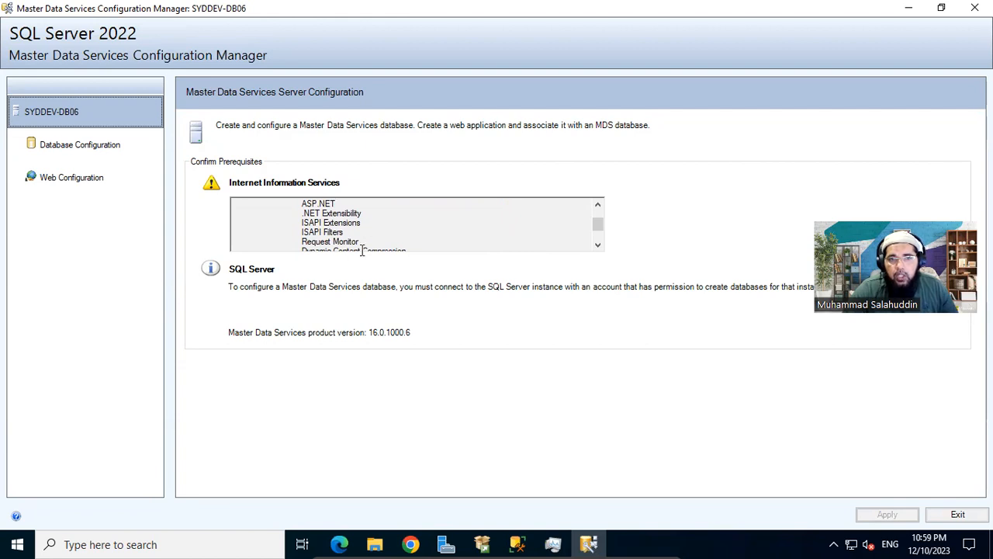
pyautogui.scroll(-1, 323, 238)
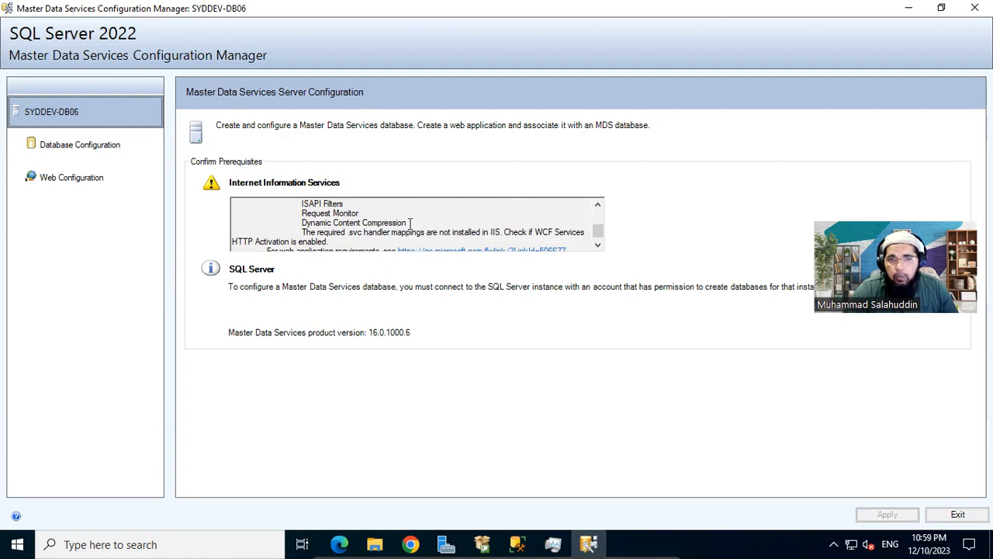
pyautogui.scroll(-1, 418, 228)
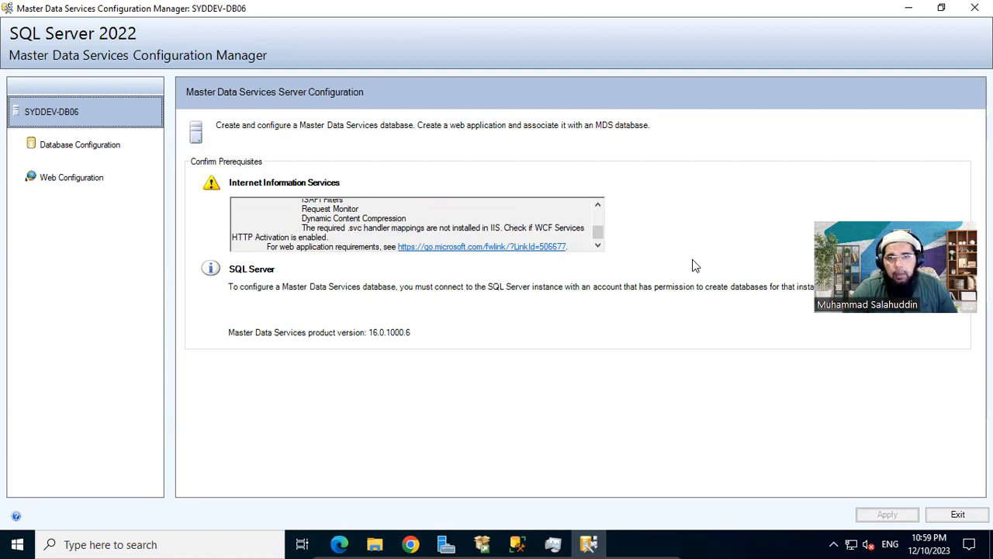
pyautogui.scroll(3, 289, 237)
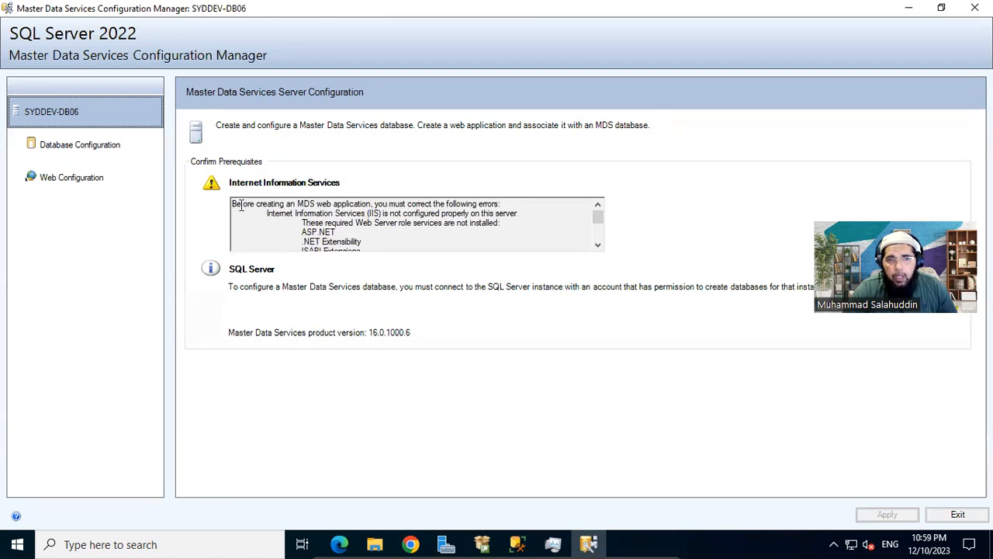
pyautogui.moveTo(233, 204); pyautogui.dragTo(582, 334)
pyautogui.hotkey('ctrl', 'c')
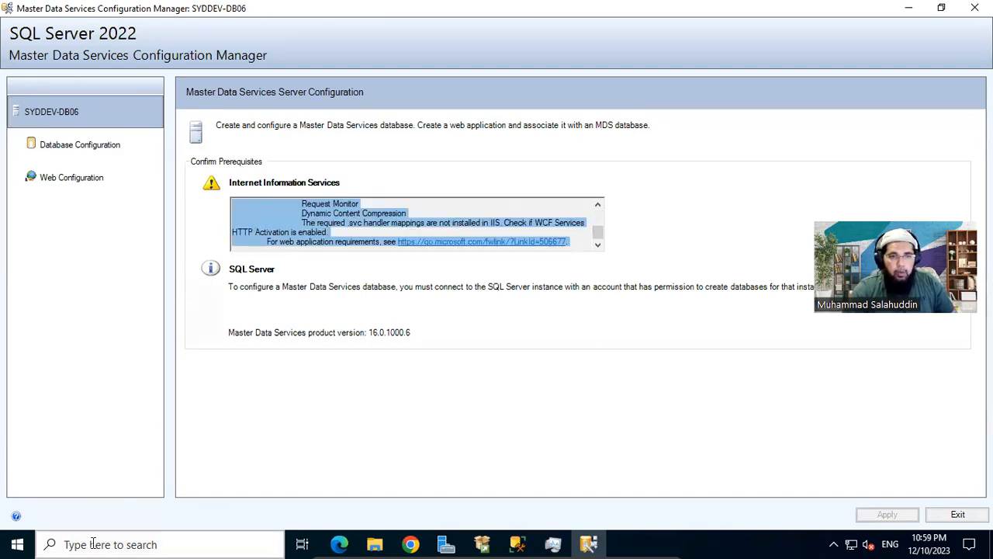
# Open Notepad, paste the copied IIS prerequisite errors into a blank document, and reposition its window.
pyautogui.click(131, 543)
pyautogui.write('nop')
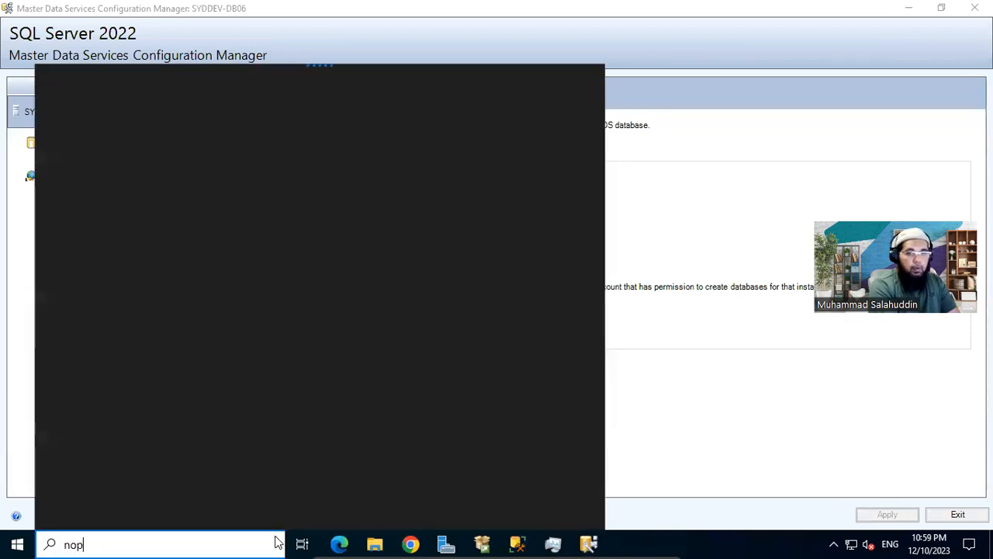
pyautogui.press('BackSpace')
pyautogui.write('te')
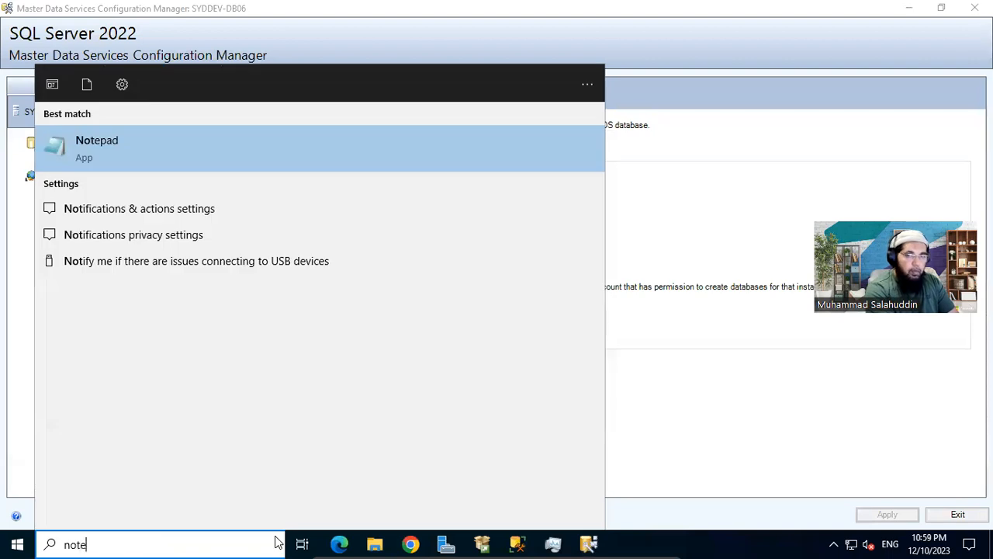
pyautogui.press('Return')
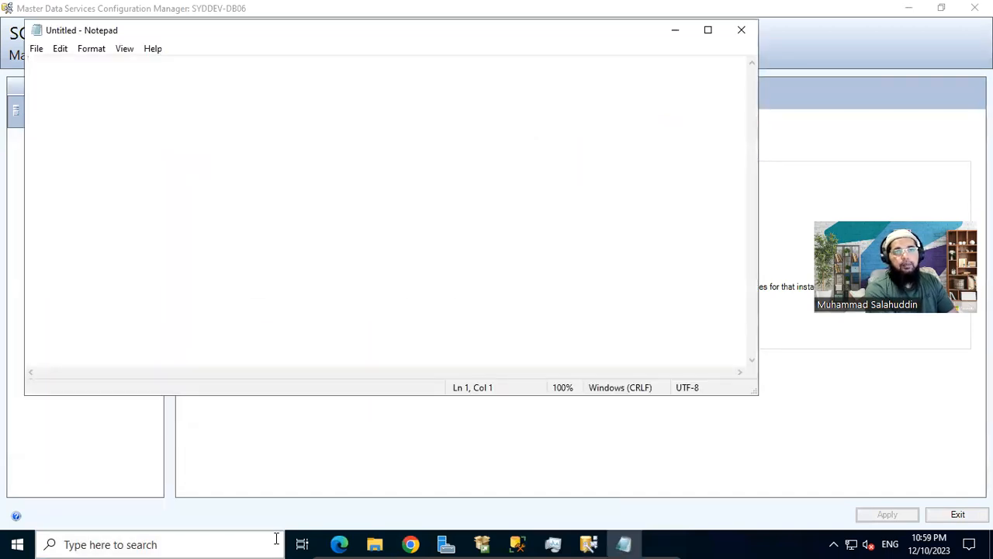
pyautogui.hotkey('ctrl', 'v')
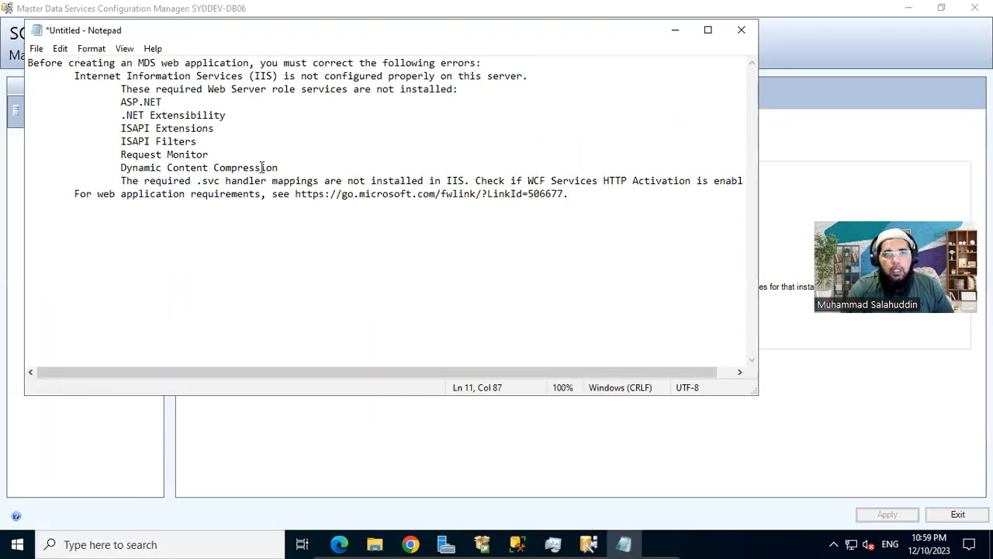
pyautogui.moveTo(481, 39); pyautogui.dragTo(662, 70)
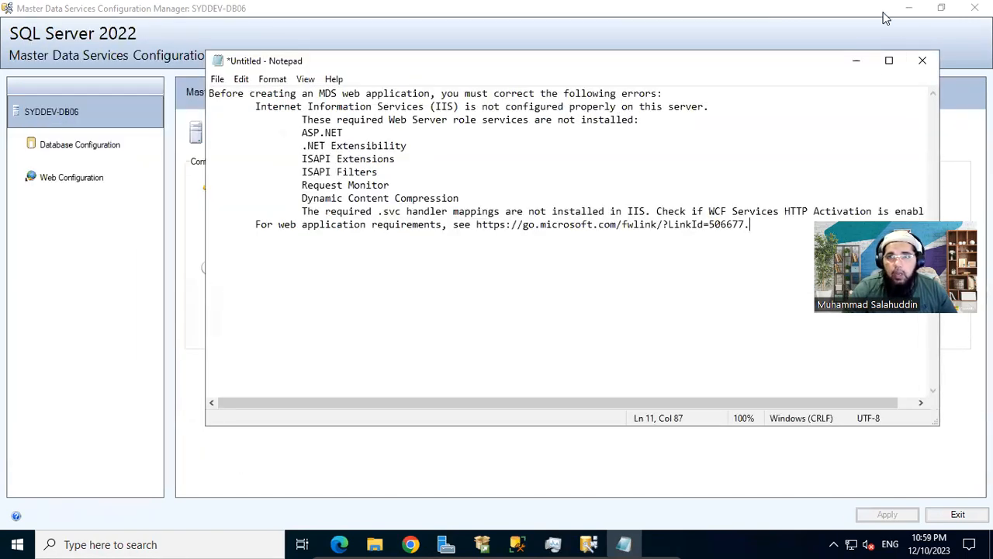
# Minimize the Master Data Services Configuration Manager and bring Server Manager to the front.
pyautogui.click(908, 8)
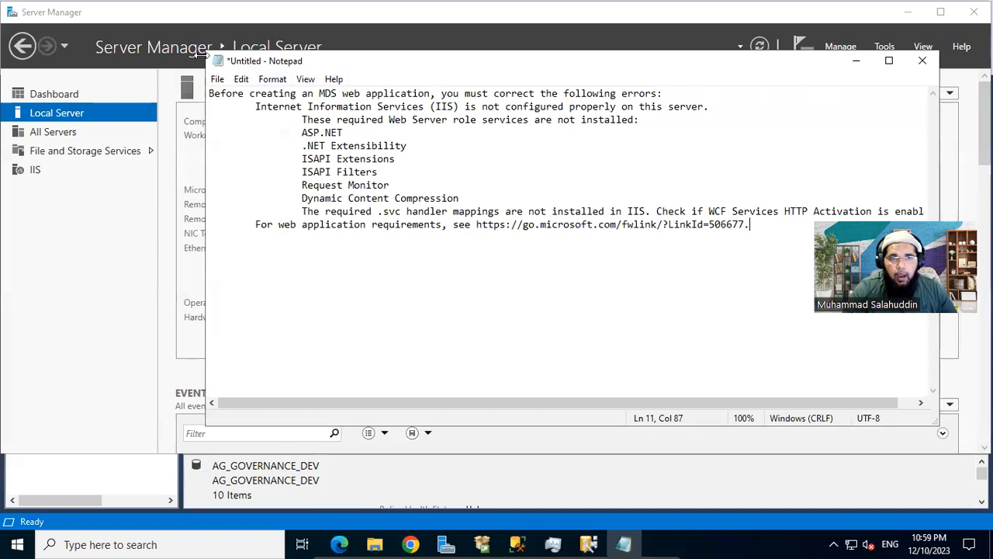
pyautogui.moveTo(207, 56); pyautogui.dragTo(287, 54)
pyautogui.moveTo(458, 63); pyautogui.dragTo(241, 72)
pyautogui.click(800, 48)
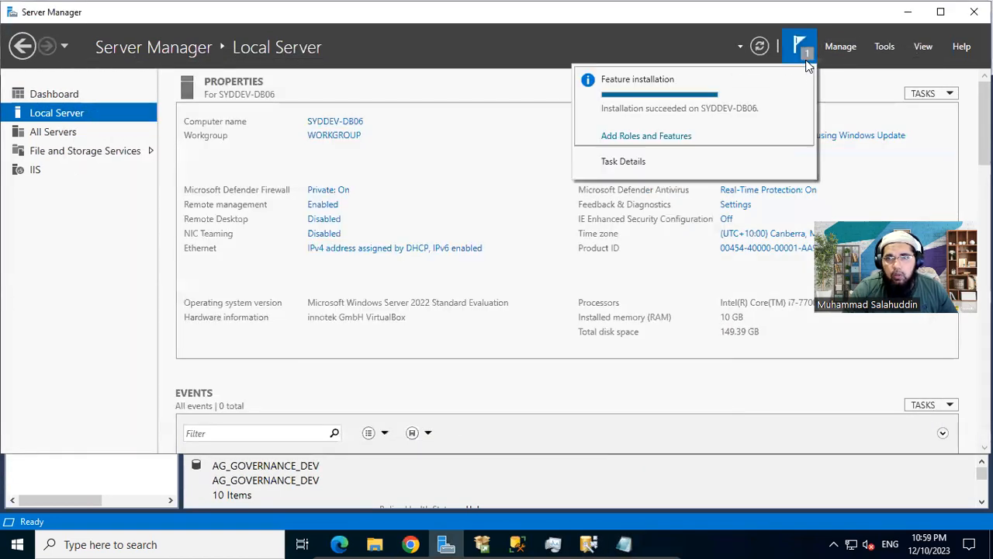
pyautogui.click(659, 137)
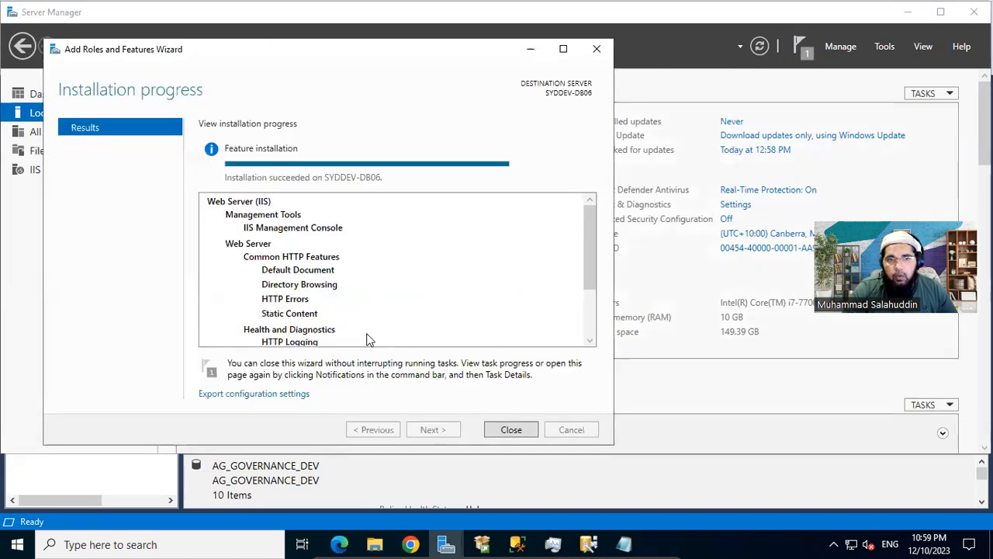
pyautogui.click(507, 428)
# Start adding roles and features with a role-based installation on SYDDEV-DB06, and continue to the server roles selection.
pyautogui.click(840, 46)
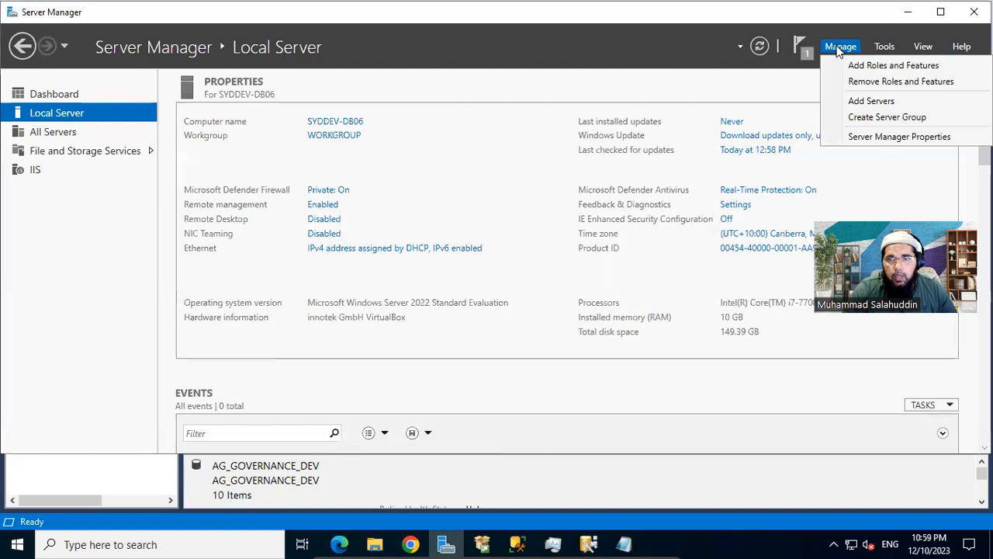
pyautogui.click(857, 66)
pyautogui.moveTo(411, 73); pyautogui.dragTo(652, 44)
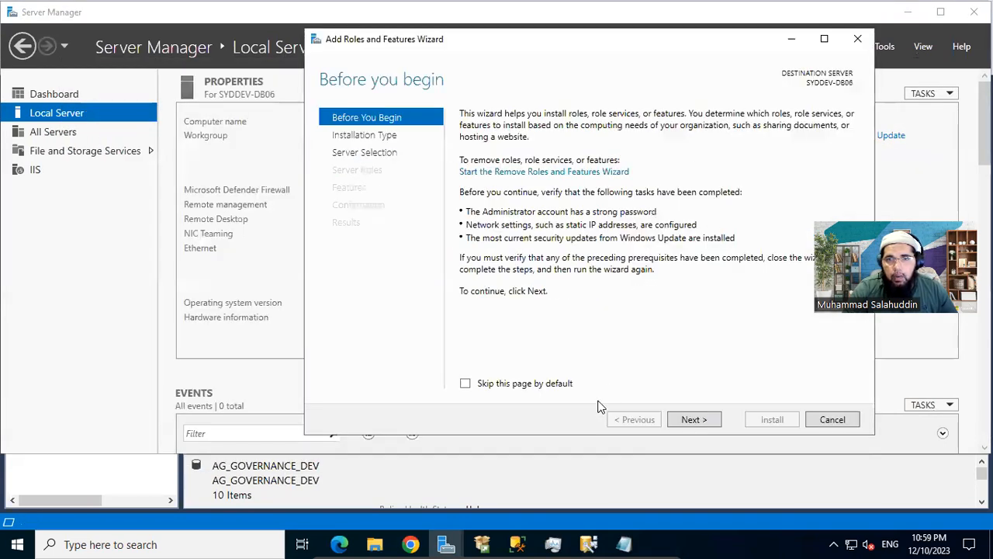
pyautogui.click(698, 419)
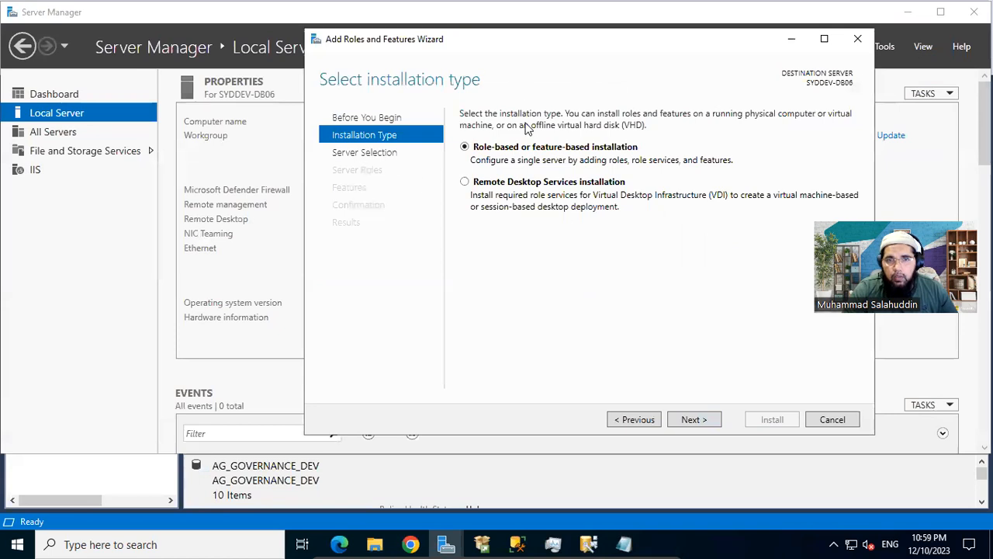
pyautogui.click(709, 421)
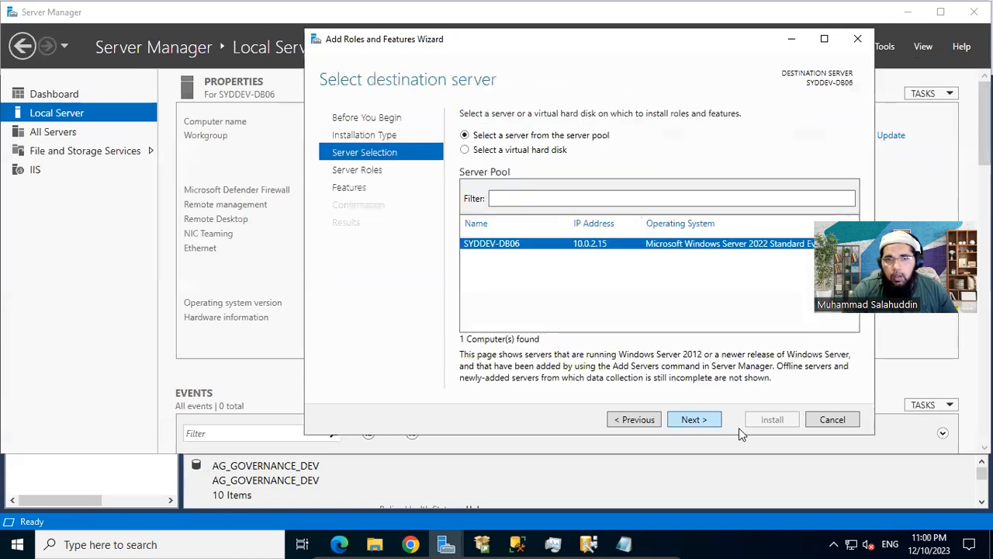
pyautogui.click(698, 420)
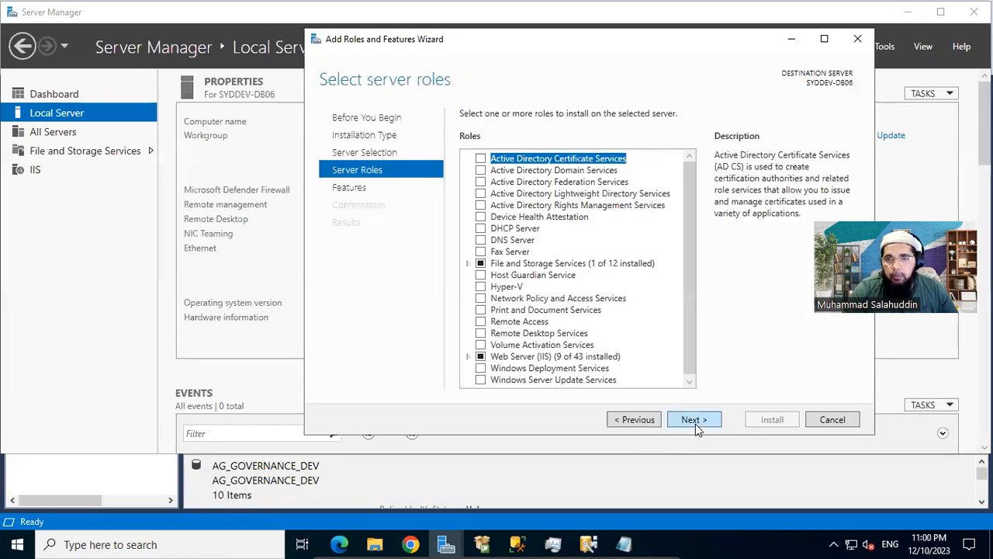
# Expand the Web Server (IIS) role and its Web Server node to list the role service groups.
pyautogui.click(467, 354)
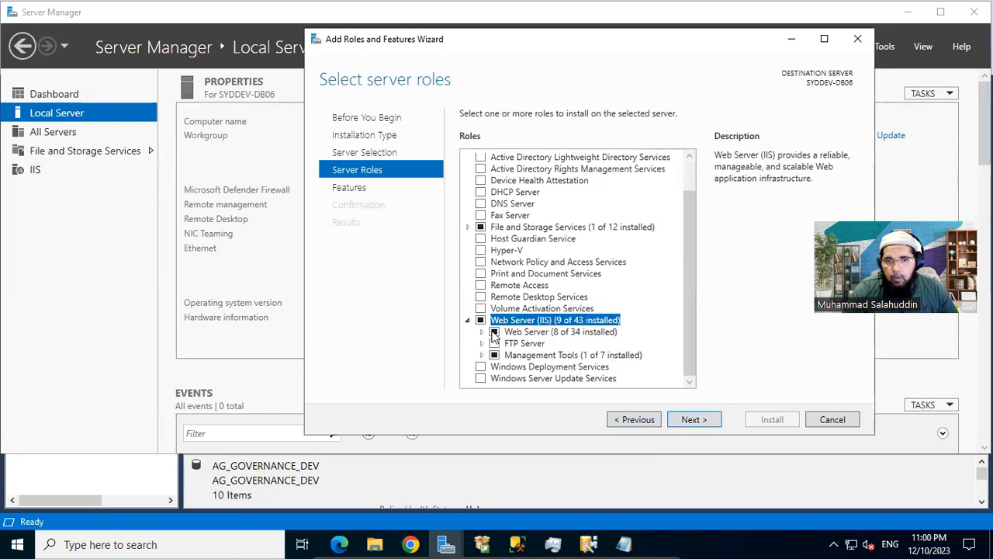
pyautogui.click(482, 332)
pyautogui.scroll(-1, 654, 318)
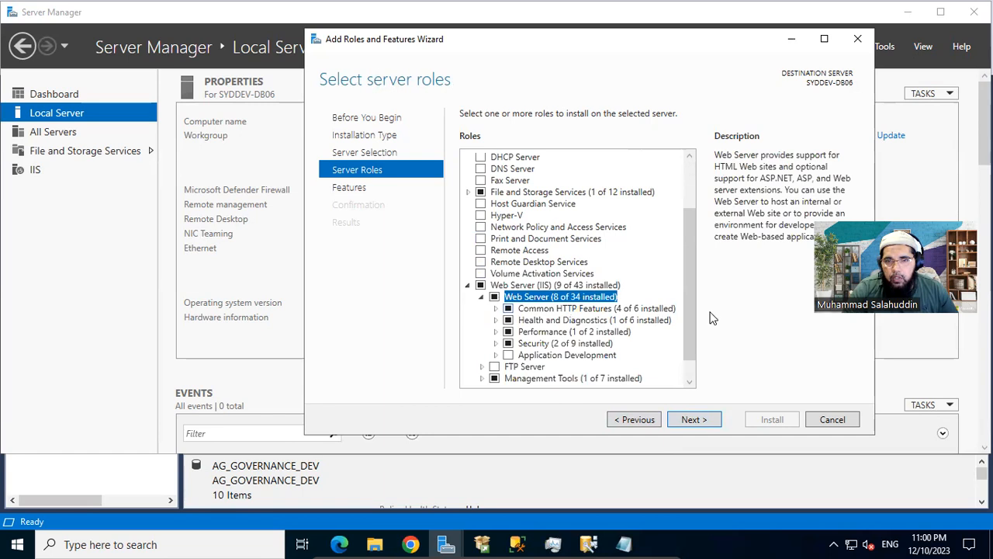
# Move the wizard aside and bring up the Notepad error list, narrowed and placed next to the wizard.
pyautogui.moveTo(591, 33); pyautogui.dragTo(696, 27)
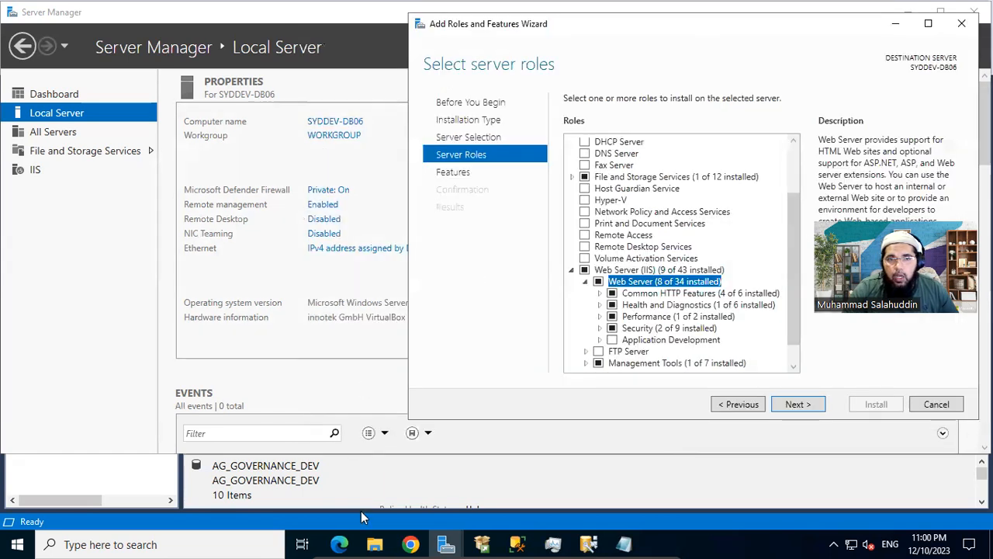
pyautogui.click(624, 544)
pyautogui.moveTo(486, 75); pyautogui.dragTo(443, 23)
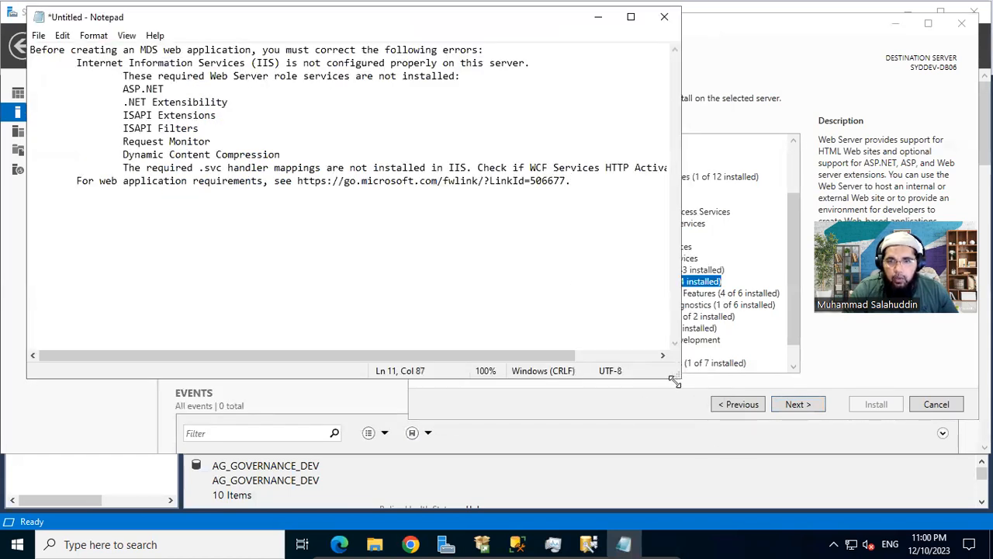
pyautogui.moveTo(683, 381); pyautogui.dragTo(440, 471)
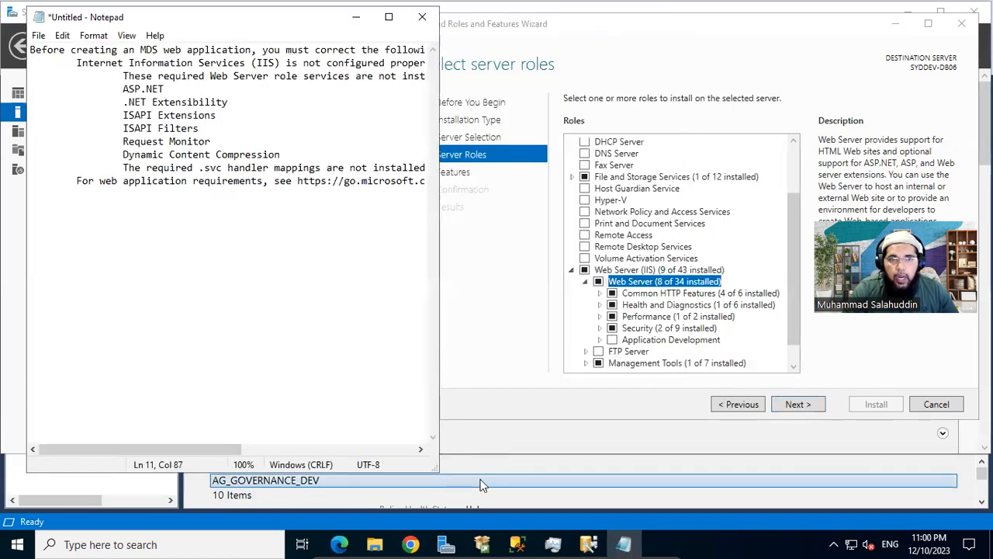
# Wrap the Notepad text to the window width and align Notepad side by side with the wizard.
pyautogui.click(126, 35)
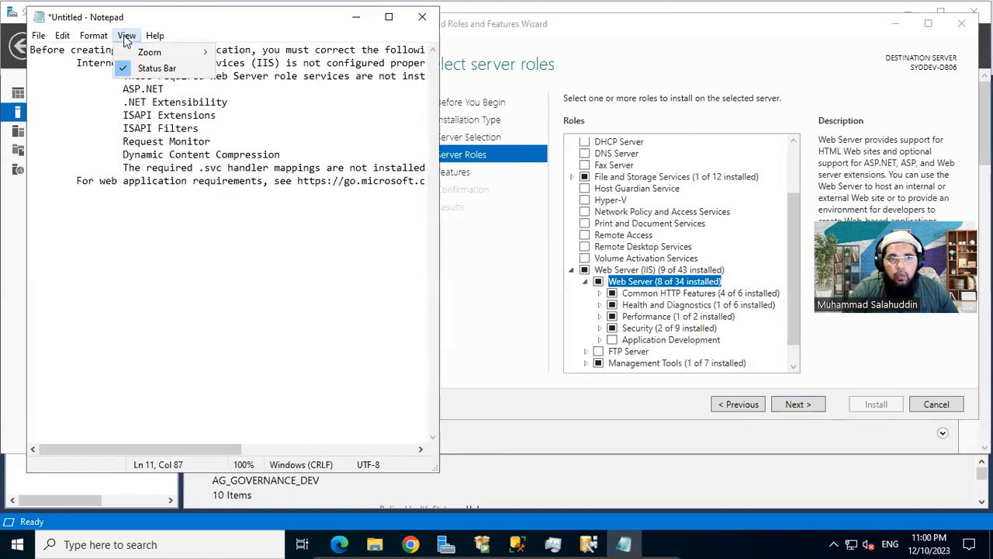
pyautogui.click(95, 49)
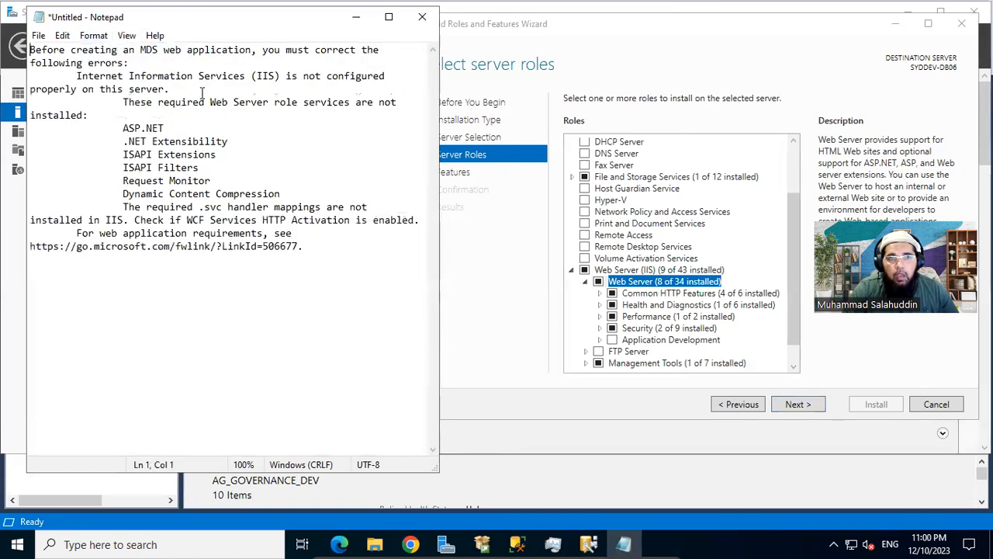
pyautogui.moveTo(277, 22)
pyautogui.mouseDown()
pyautogui.moveTo(252, 28)
pyautogui.moveTo(268, 44)
pyautogui.moveTo(265, 35)
pyautogui.mouseUp()
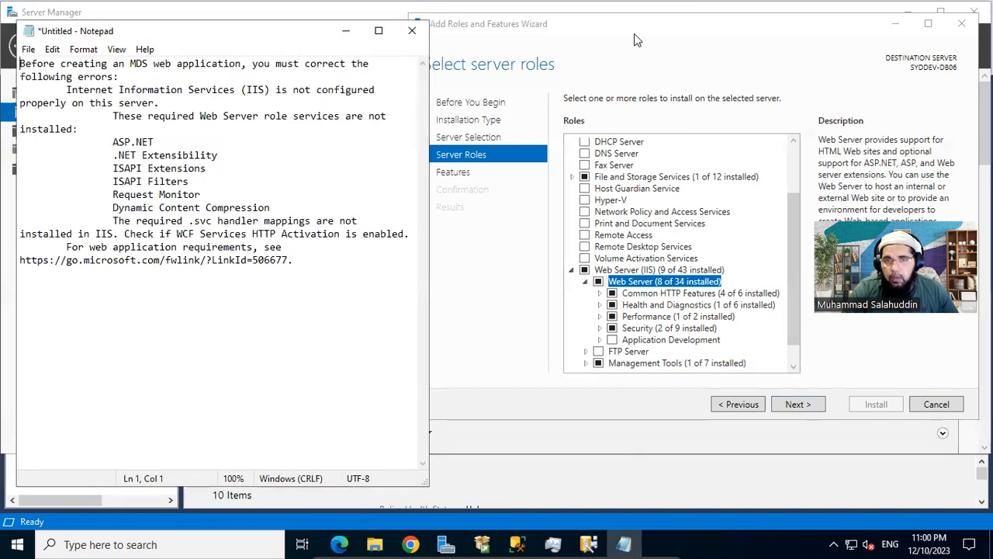
pyautogui.moveTo(639, 27); pyautogui.dragTo(647, 24)
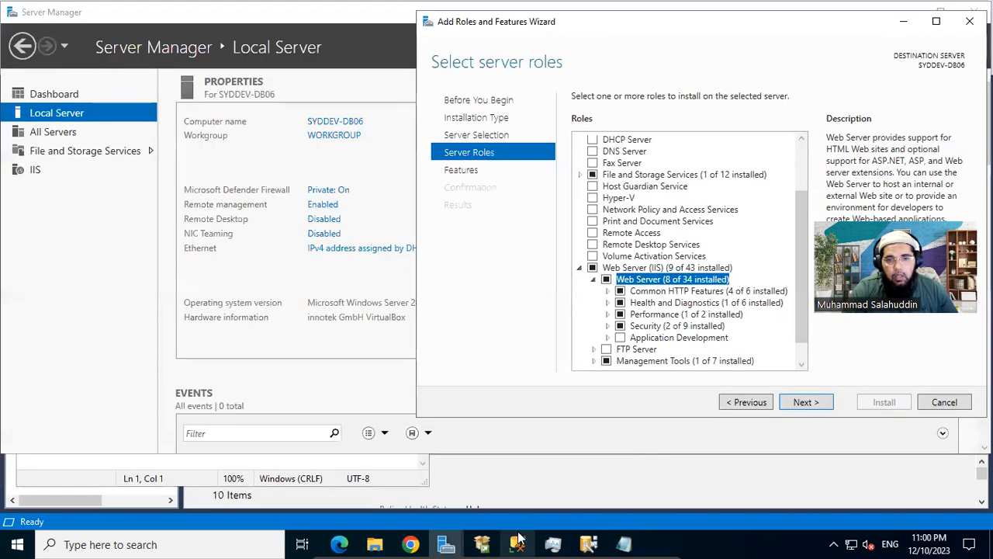
pyautogui.click(625, 543)
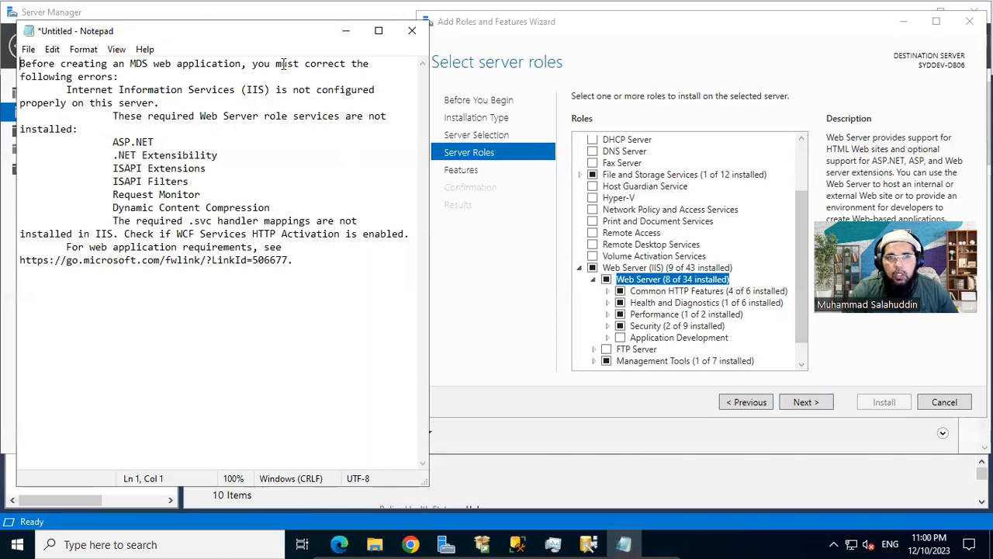
pyautogui.moveTo(271, 28); pyautogui.dragTo(266, 25)
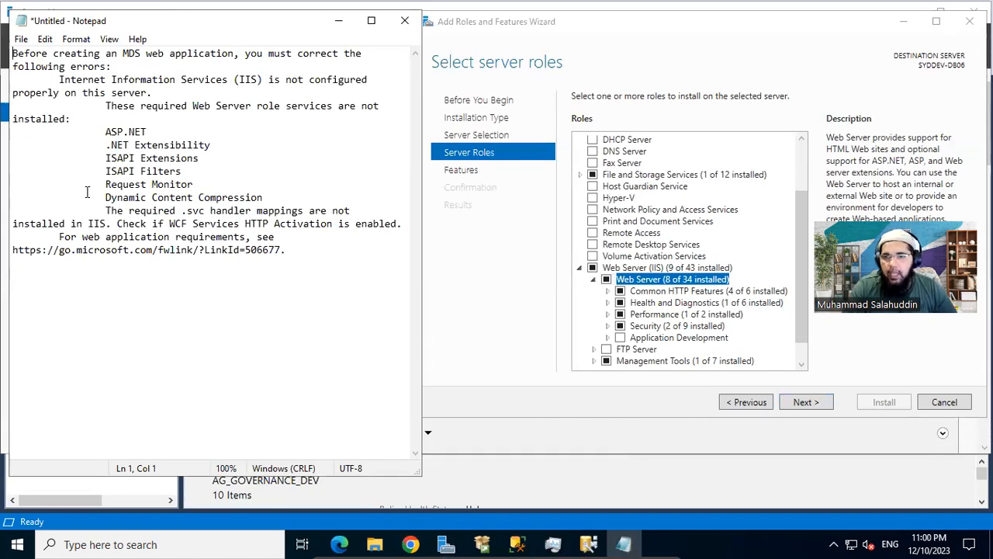
# Expand Common HTTP Features in the wizard, and enlarge the Notepad error list beside it with background windows minimized.
pyautogui.click(609, 291)
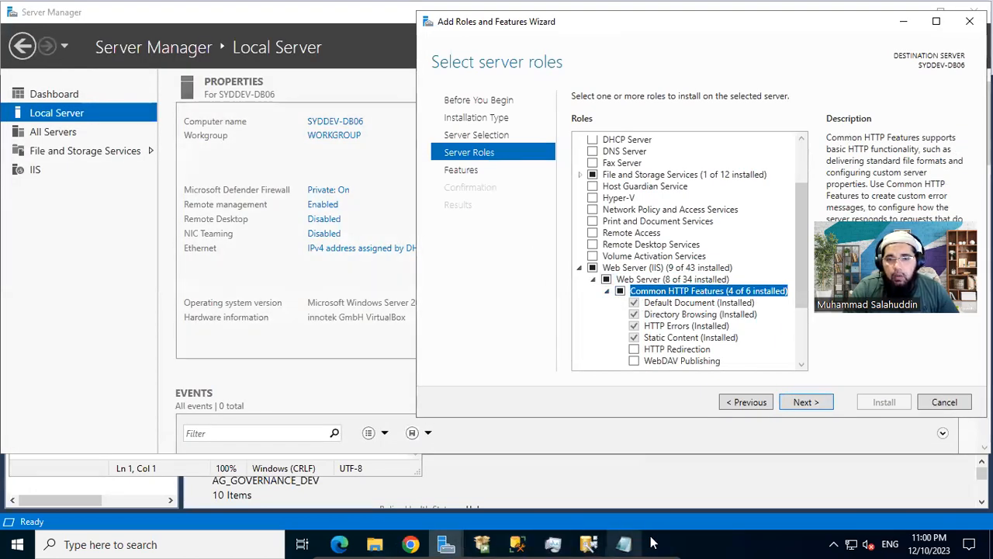
pyautogui.click(623, 544)
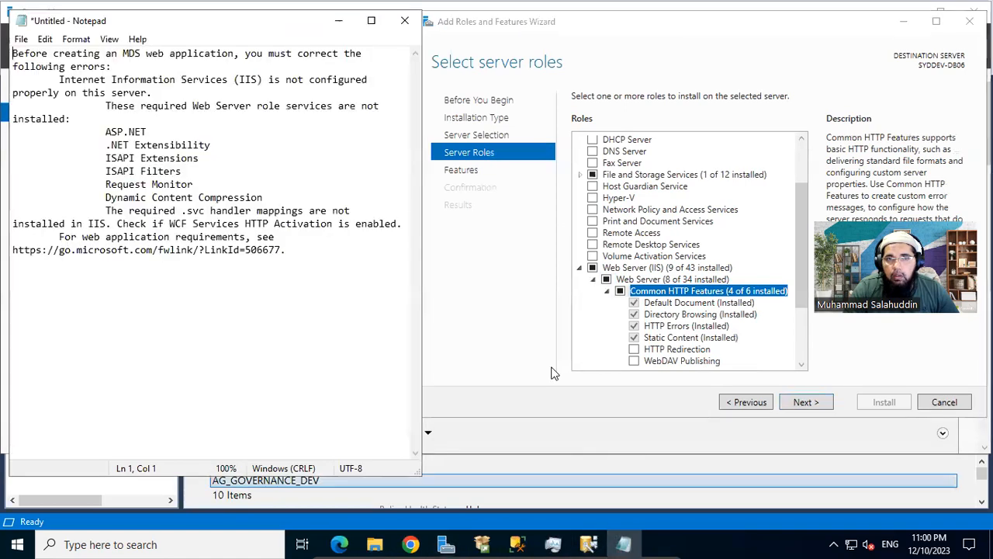
pyautogui.moveTo(866, 20); pyautogui.dragTo(872, 50)
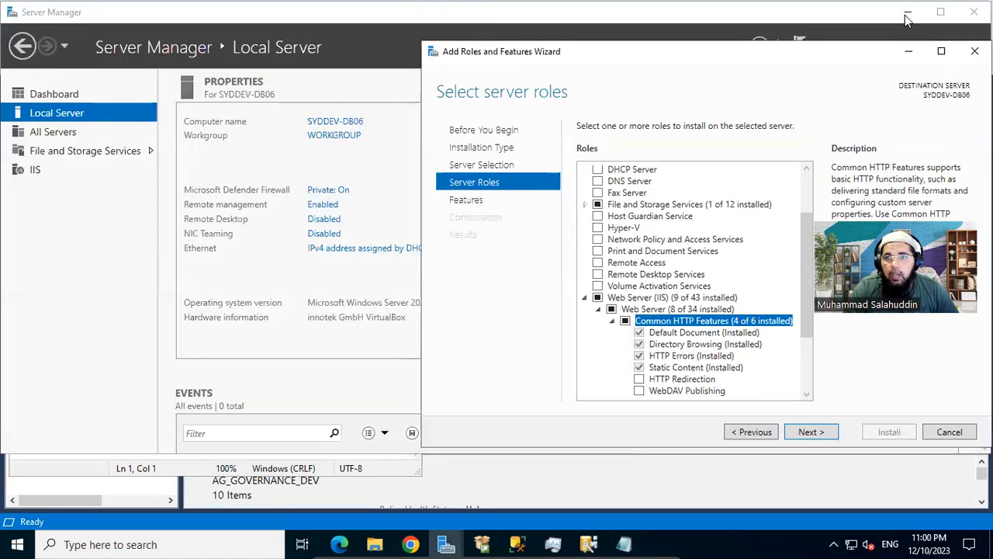
pyautogui.click(906, 12)
pyautogui.click(931, 10)
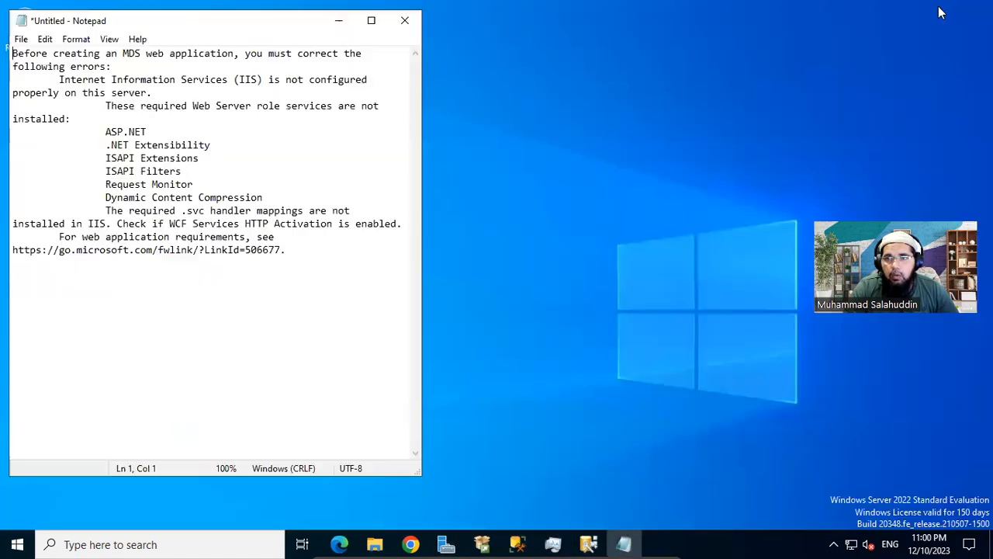
pyautogui.click(446, 543)
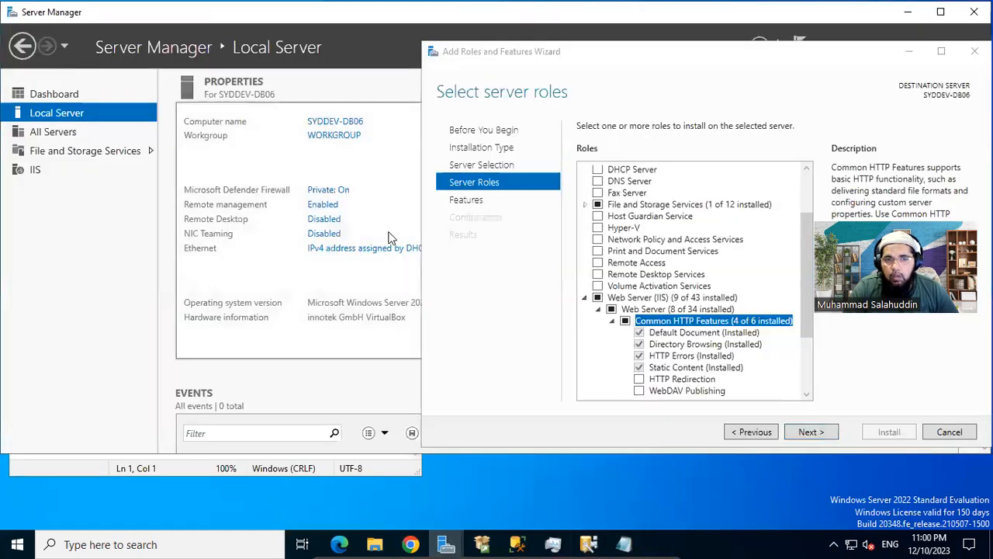
pyautogui.moveTo(416, 479); pyautogui.dragTo(461, 507)
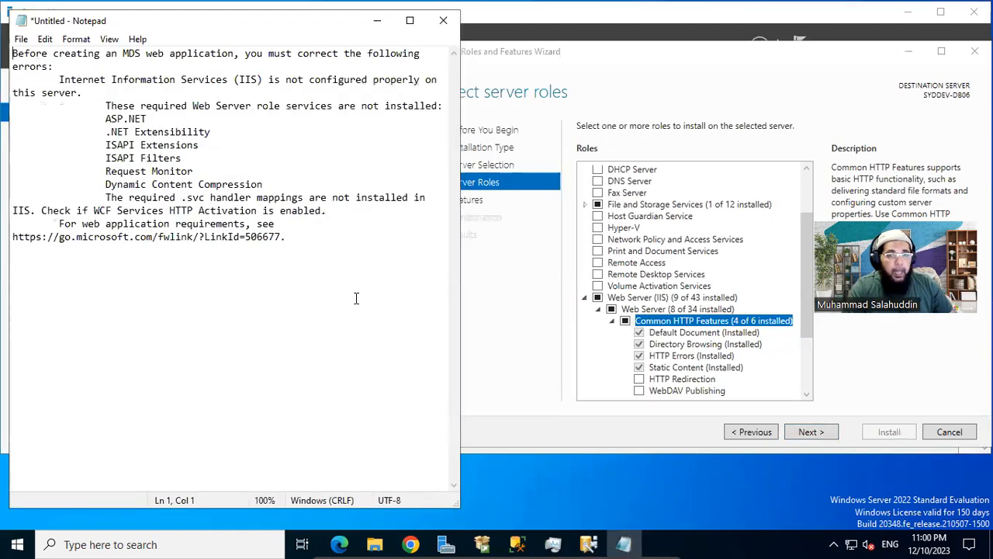
# Snip the Notepad error list inside the virtual machine and take the virtual machine out of full-screen mode.
pyautogui.press('super+shift+s')
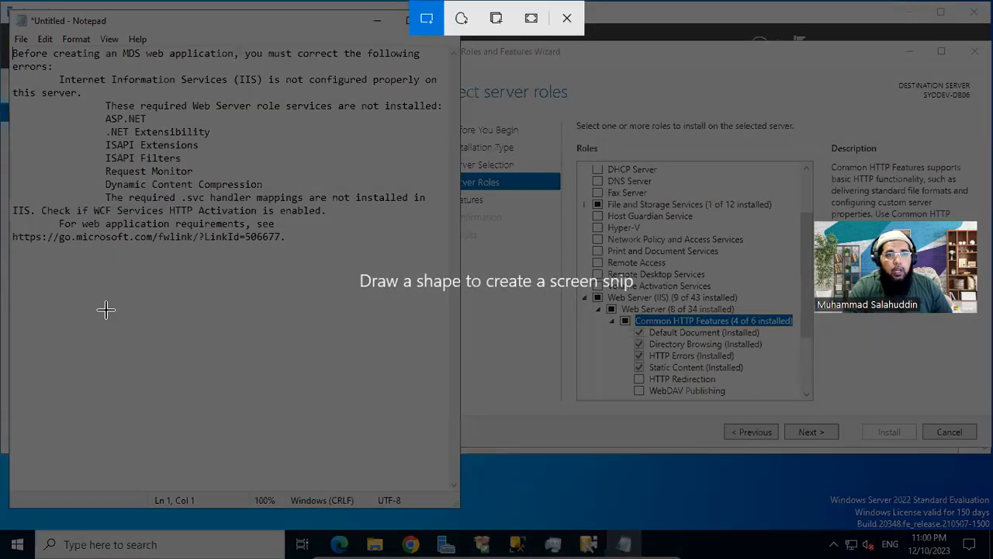
pyautogui.moveTo(8, 9); pyautogui.dragTo(474, 472)
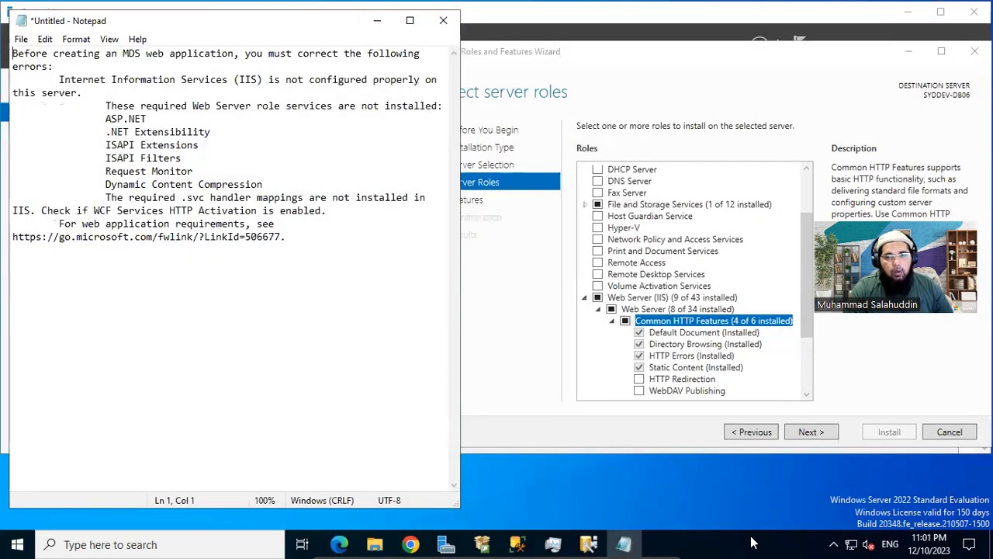
pyautogui.moveTo(617, 543)
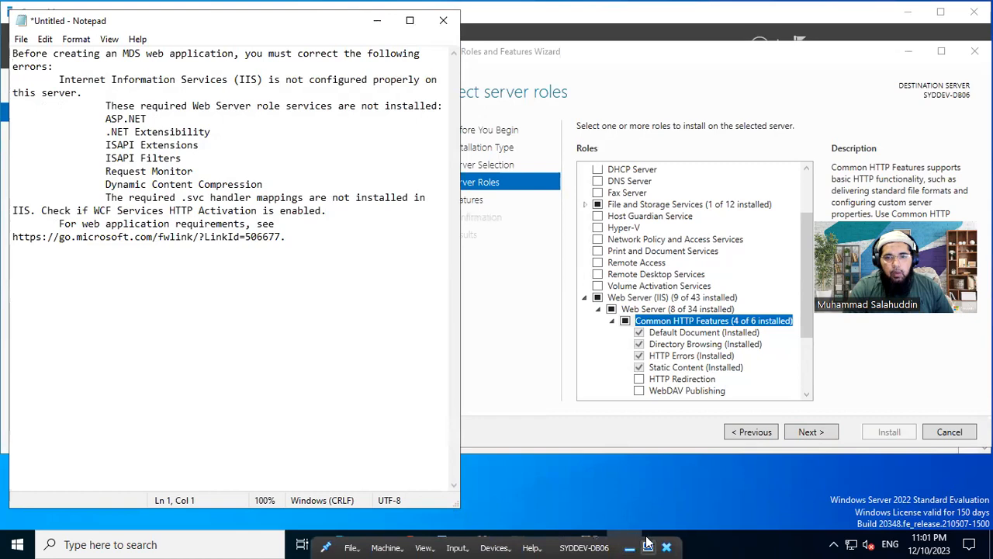
pyautogui.click(647, 546)
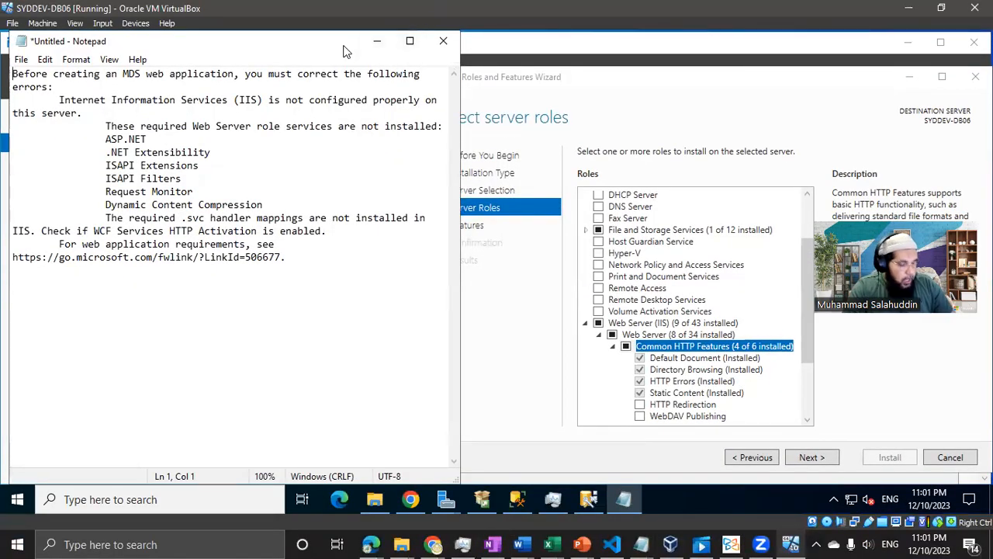
# Snip the Notepad error list from the host and look for the capture among the host's notifications.
pyautogui.press('super+shift+s')
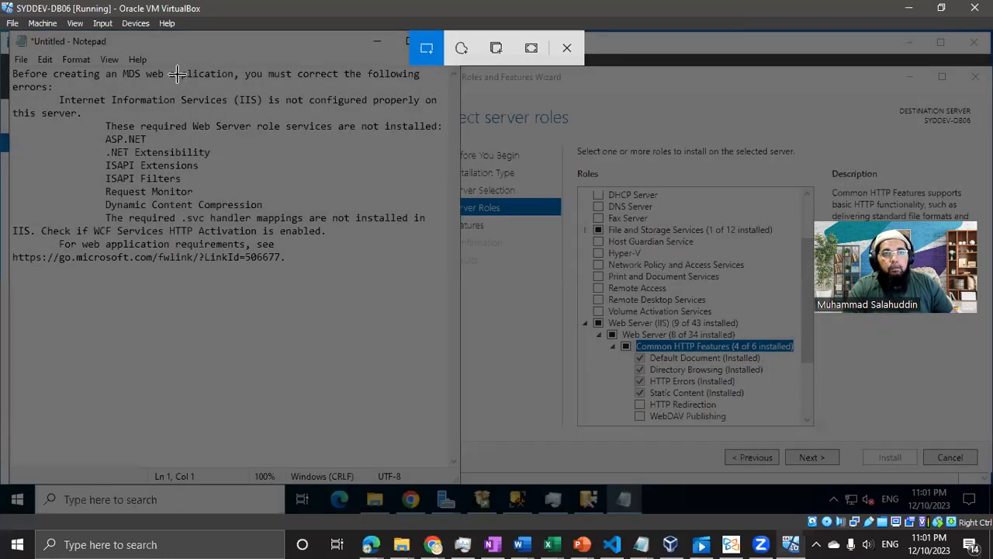
pyautogui.press('Escape')
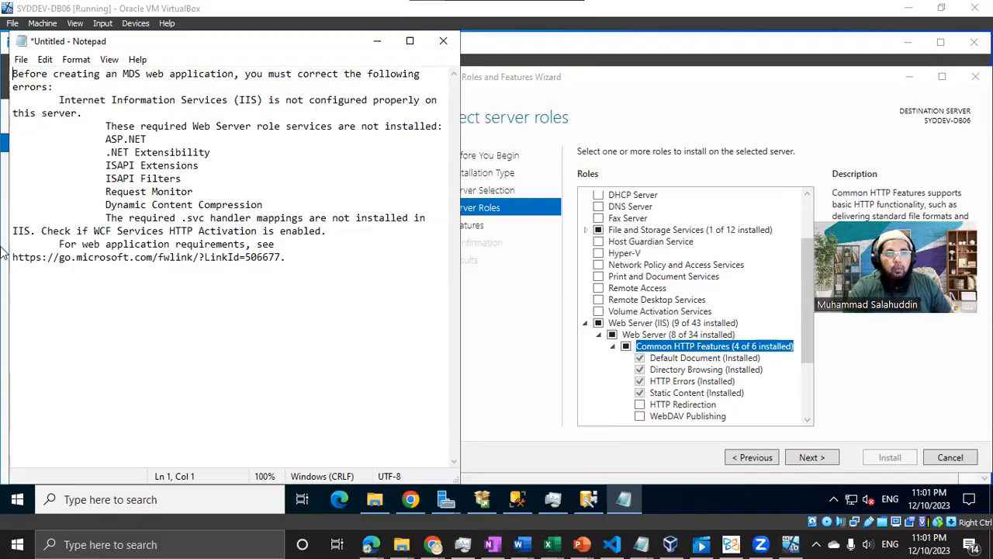
pyautogui.press('super+shift+s')
pyautogui.moveTo(8, 29); pyautogui.dragTo(461, 439)
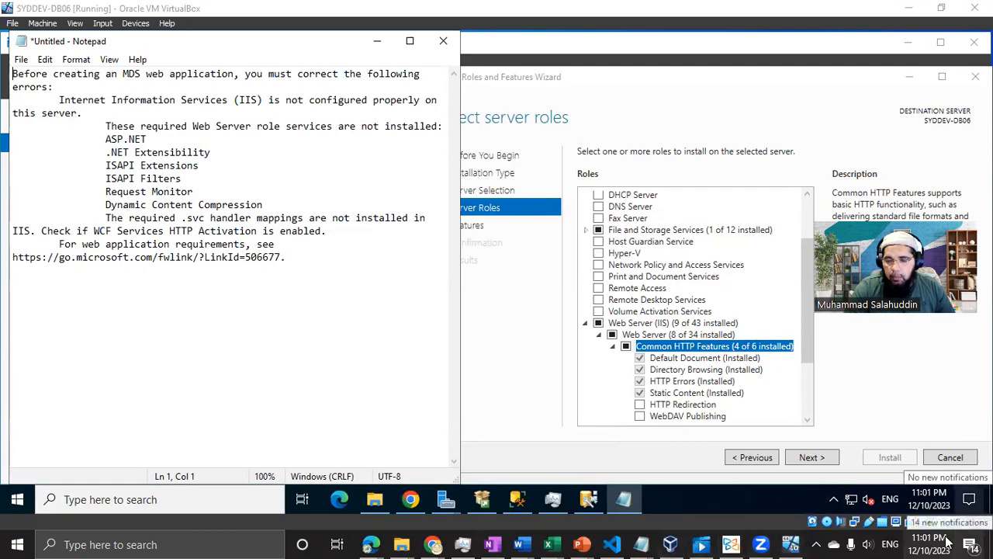
pyautogui.click(969, 544)
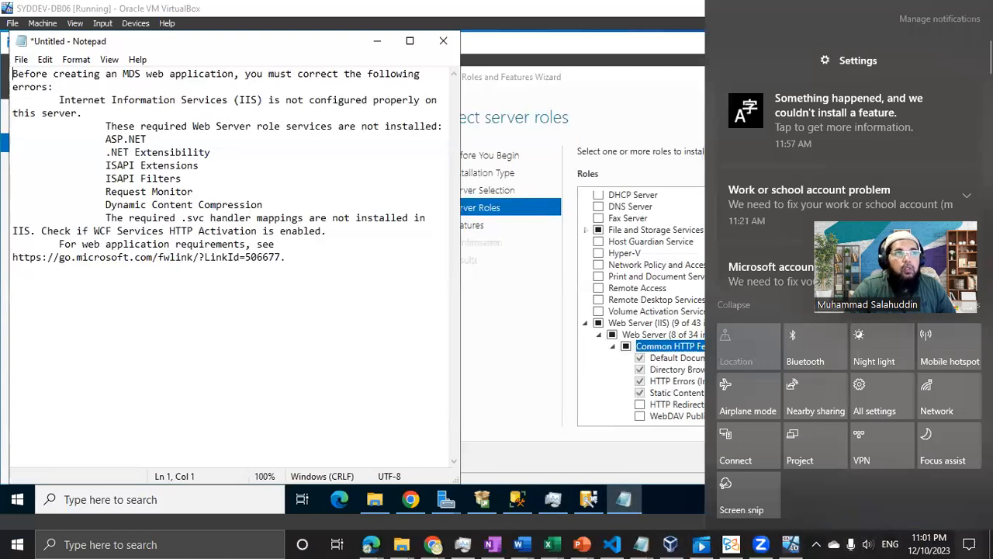
pyautogui.press('Escape')
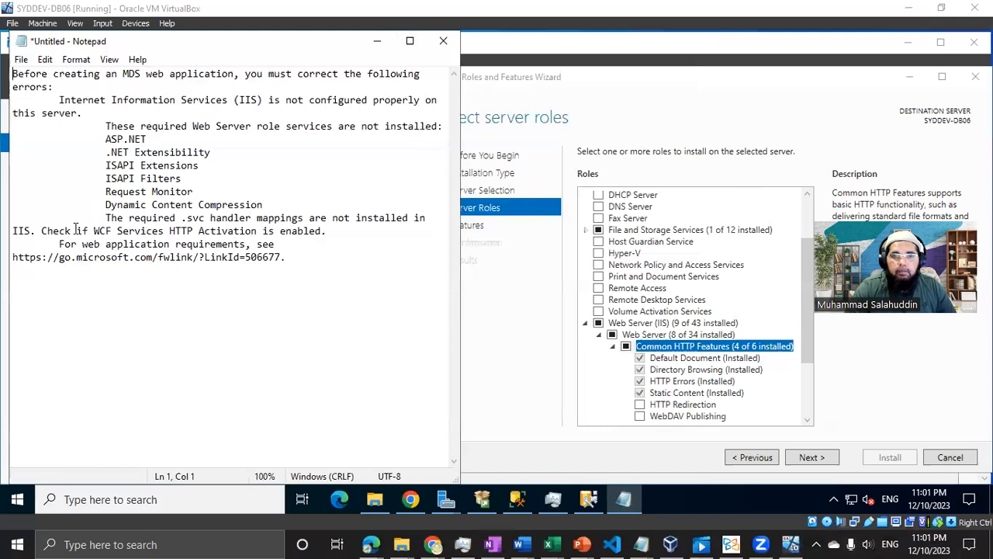
# Bring up the host's untitled Notepad window with the Amazon Textract text and move it away from the virtual machine.
pyautogui.moveTo(641, 544)
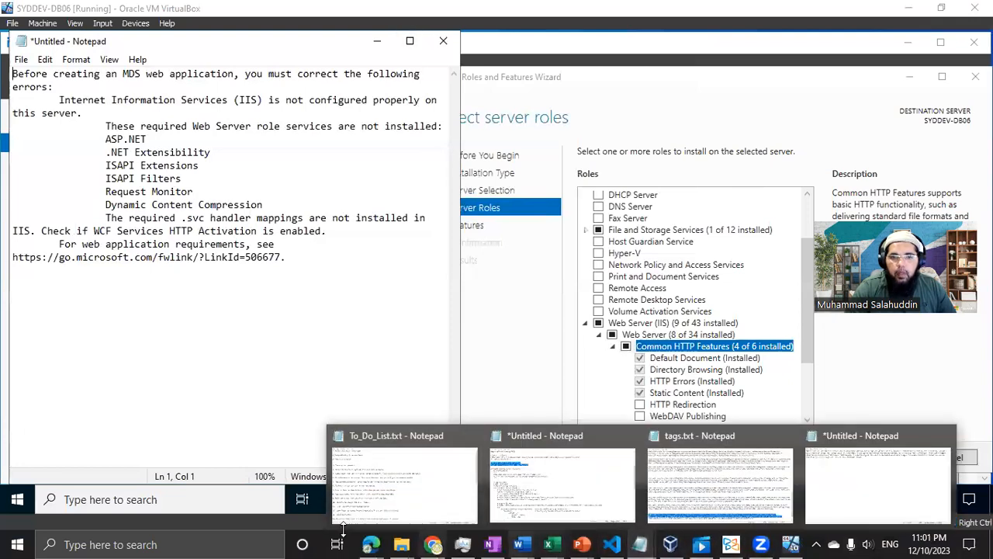
pyautogui.click(888, 493)
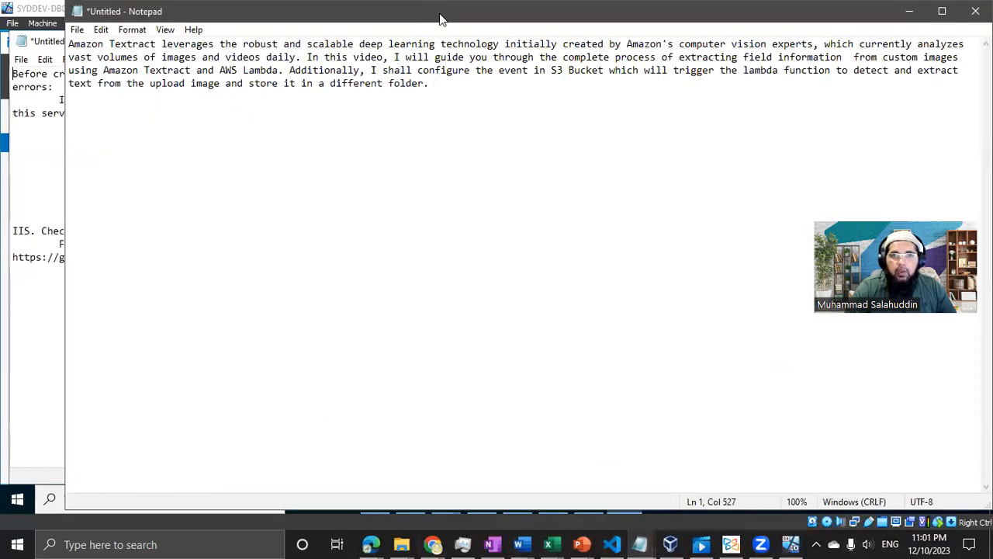
pyautogui.moveTo(462, 15); pyautogui.dragTo(461, 0)
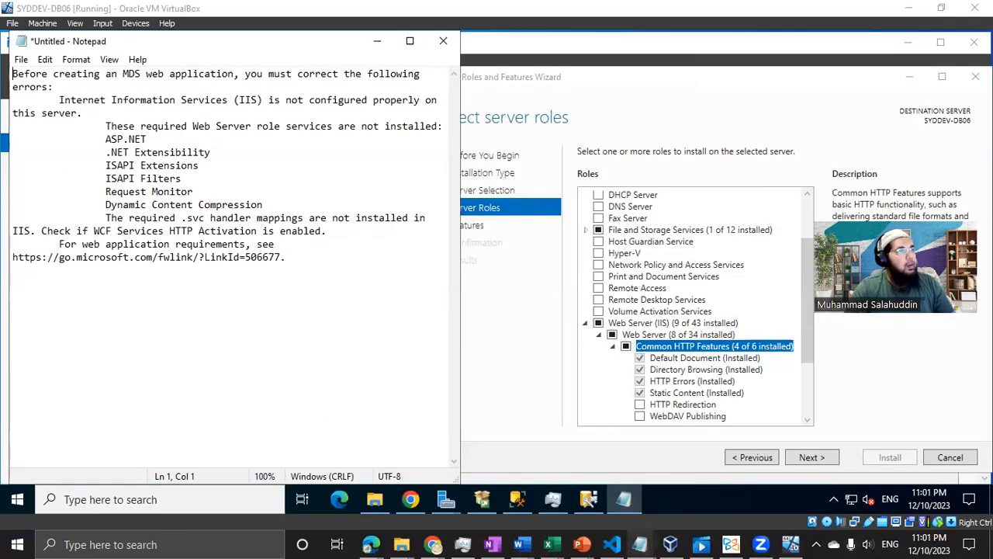
# Select the whole error list in the guest Notepad and set the virtual machine's shared clipboard to Bidirectional.
pyautogui.click(275, 231)
pyautogui.moveTo(306, 256); pyautogui.dragTo(8, 25)
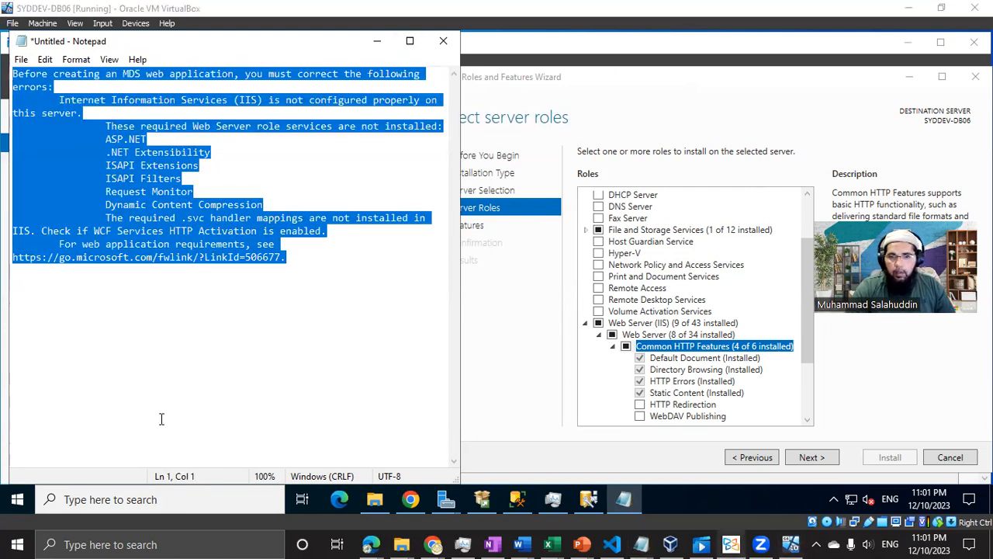
pyautogui.moveTo(640, 543)
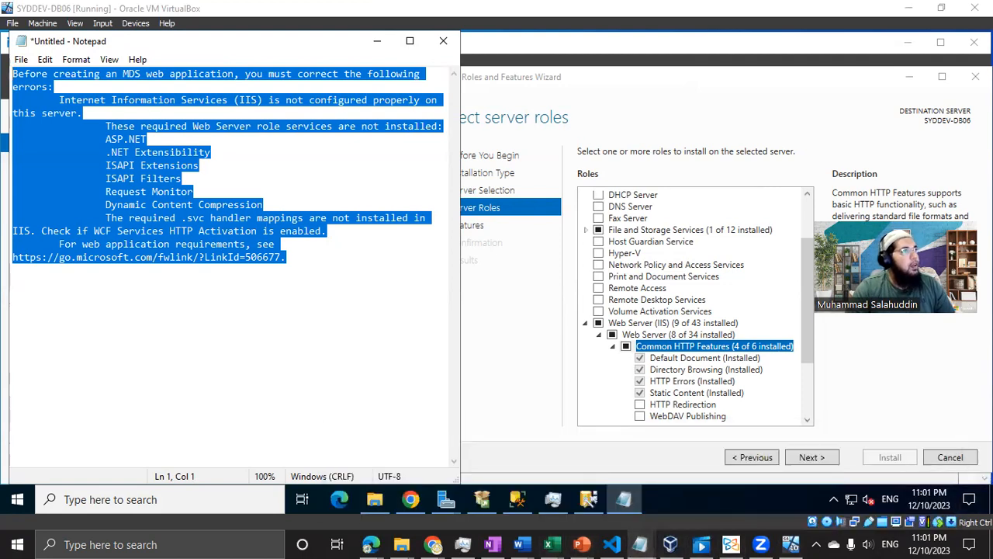
pyautogui.click(135, 23)
pyautogui.moveTo(112, 25)
pyautogui.moveTo(142, 26)
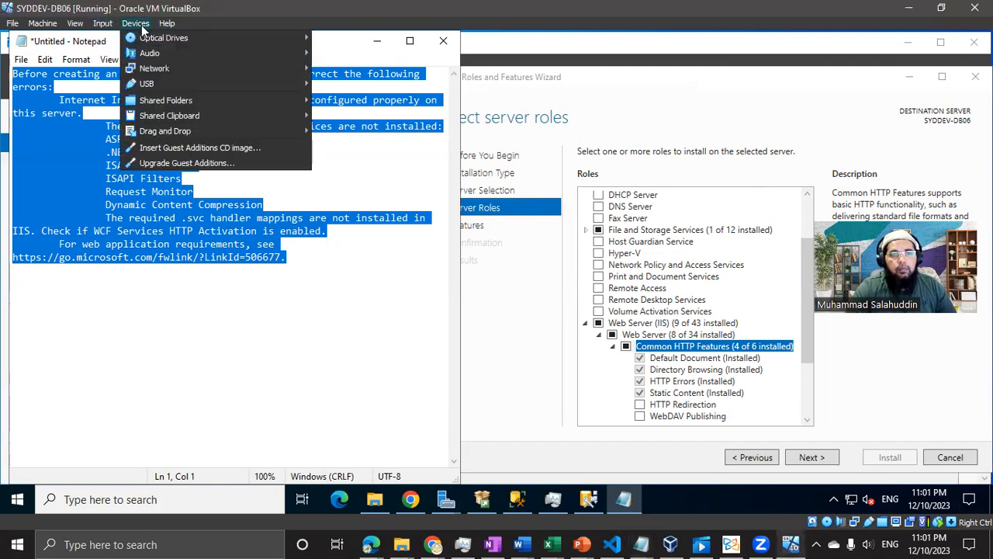
pyautogui.moveTo(293, 118)
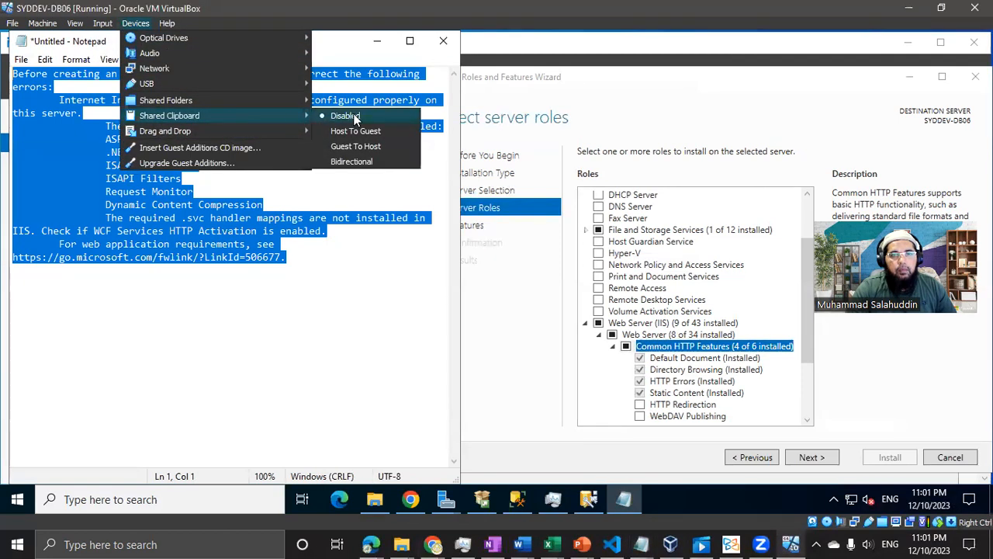
pyautogui.click(371, 169)
# Copy the selected error list, bring up the host's Notepad, and minimize the guest Notepad to uncover the wizard.
pyautogui.rightClick(145, 173)
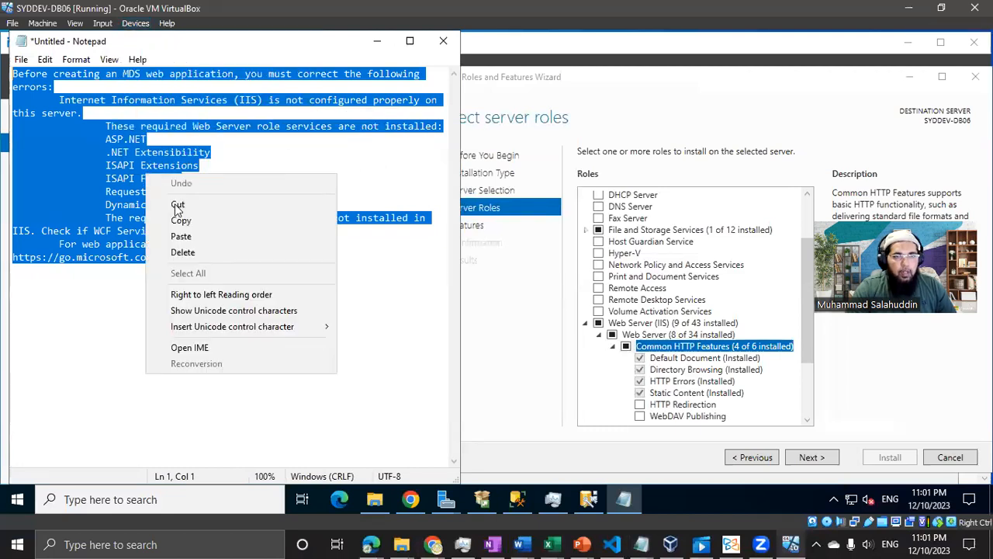
pyautogui.click(181, 220)
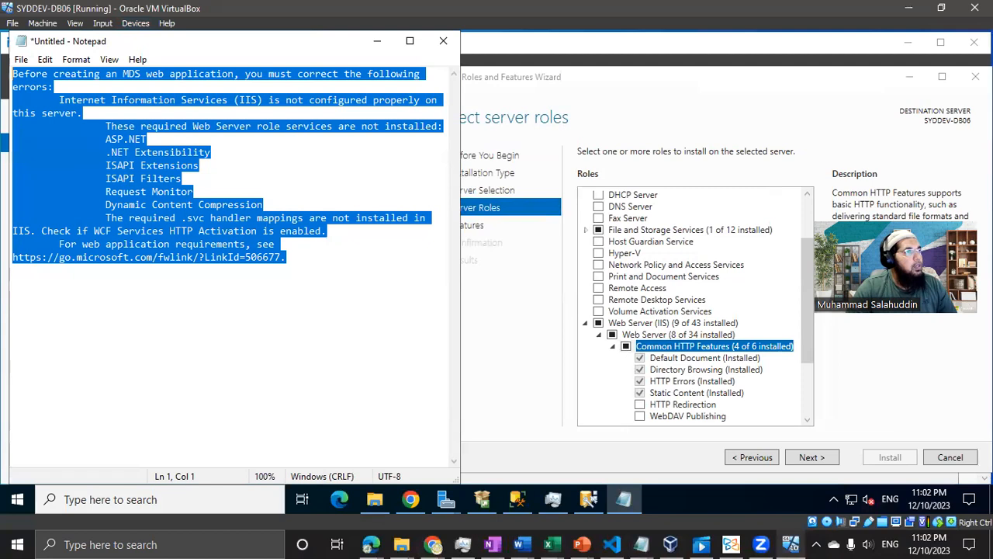
pyautogui.click(641, 544)
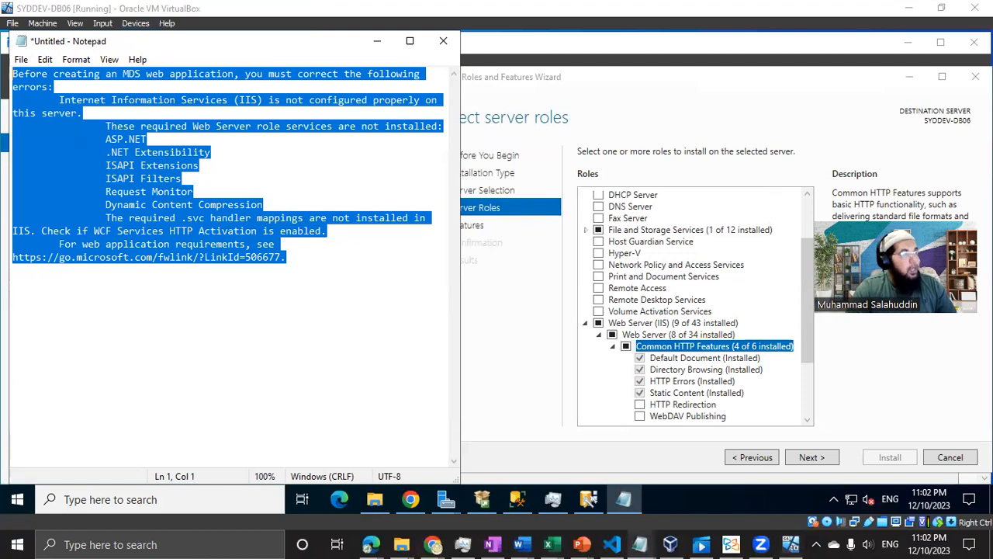
pyautogui.click(377, 40)
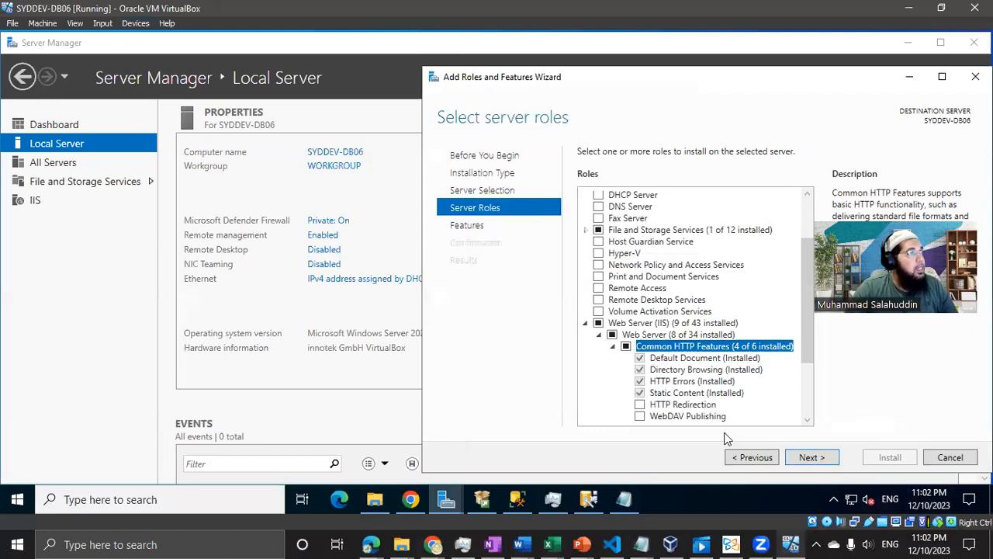
# Collapse Common HTTP Features and check the role services listed under Health and Diagnostics.
pyautogui.scroll(-2, 708, 374)
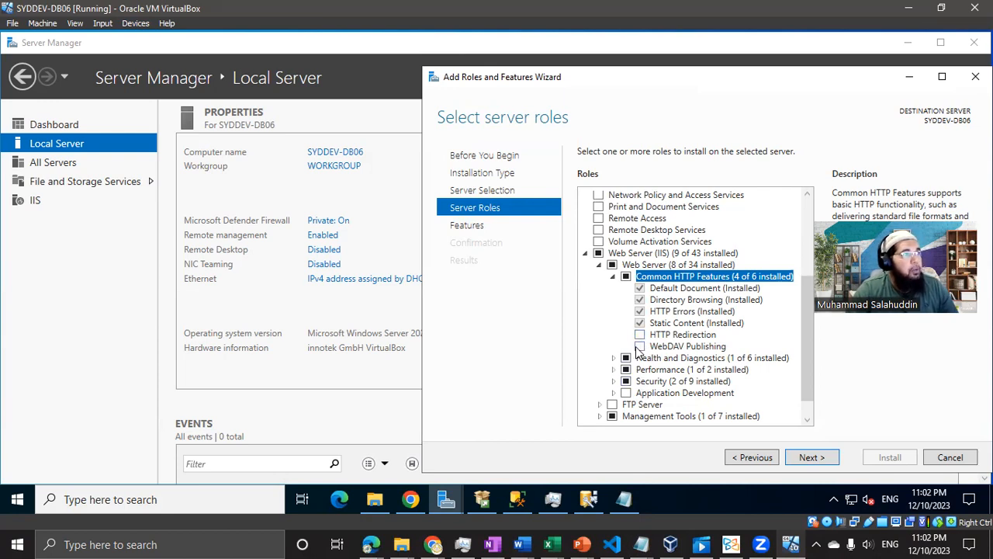
pyautogui.click(613, 277)
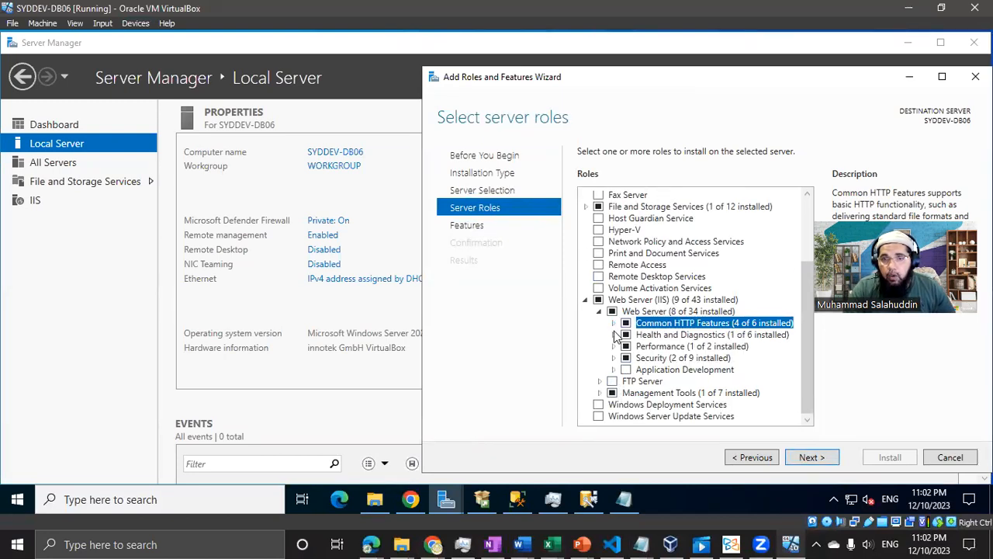
pyautogui.click(613, 335)
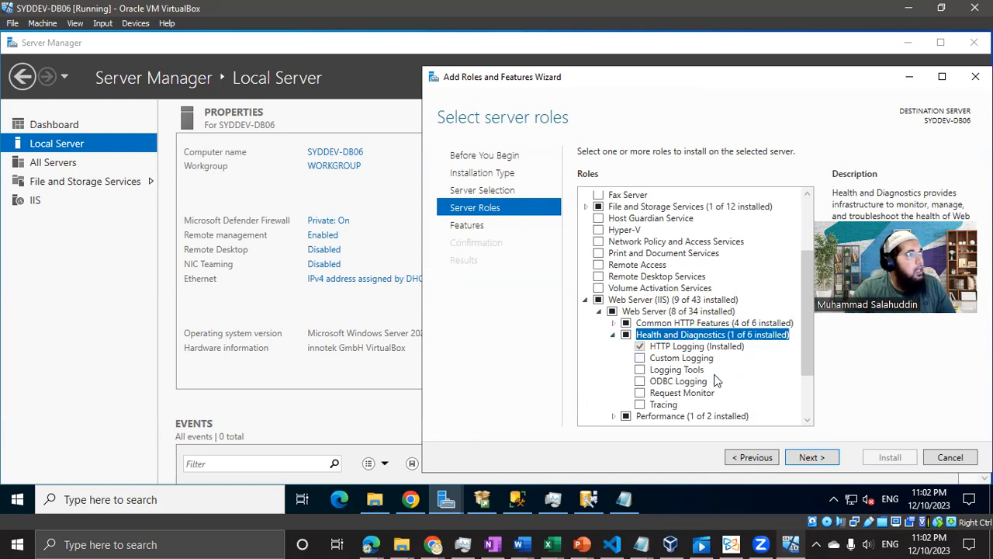
pyautogui.click(613, 335)
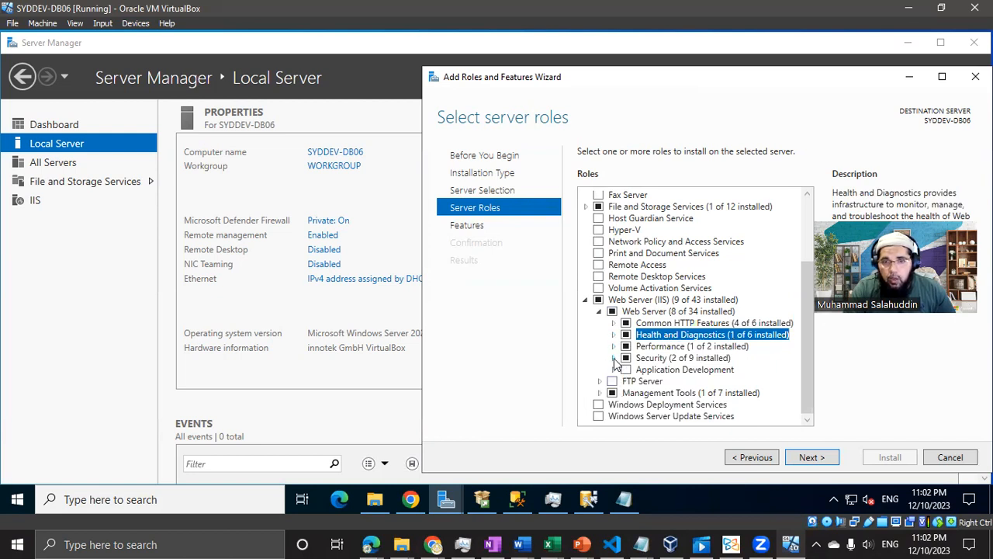
# Expand the Security and Application Development groups and select ASP.NET 3.5 together with its required features and management tools.
pyautogui.click(613, 357)
pyautogui.scroll(-3, 714, 394)
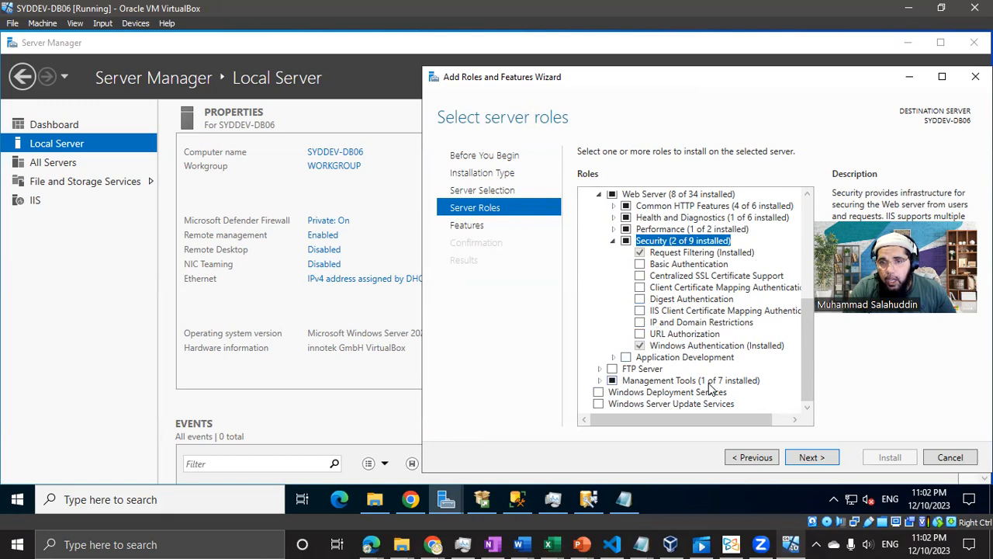
pyautogui.click(613, 357)
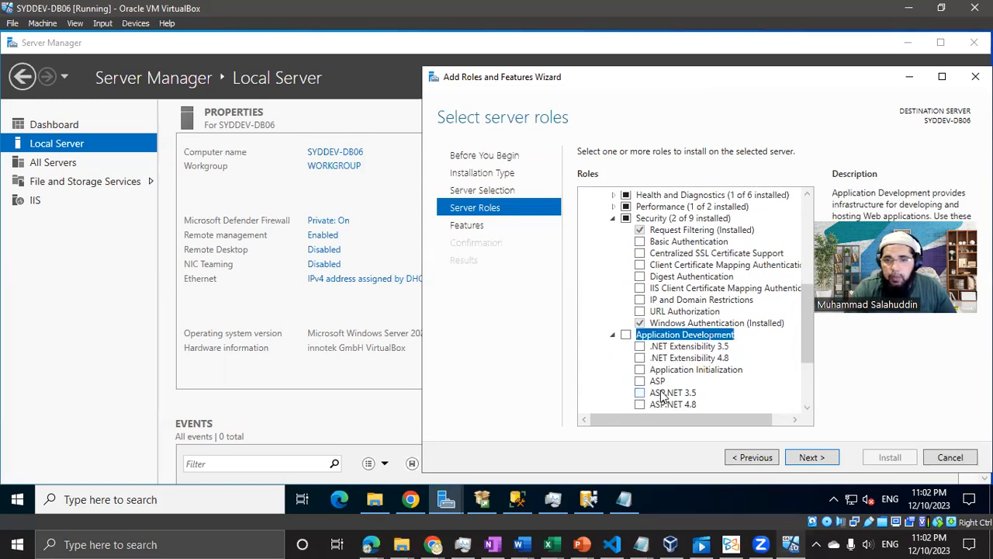
pyautogui.scroll(-1, 662, 396)
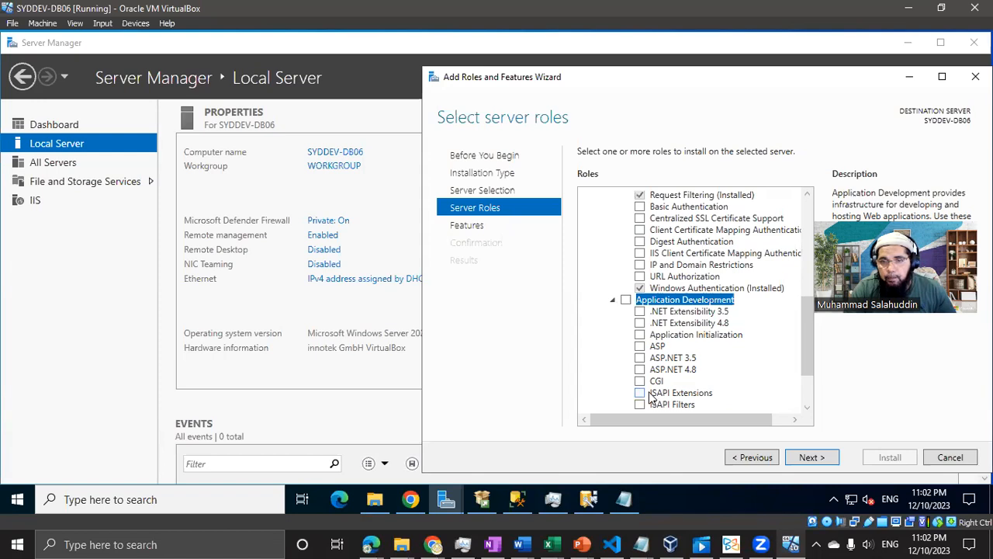
pyautogui.scroll(-1, 652, 396)
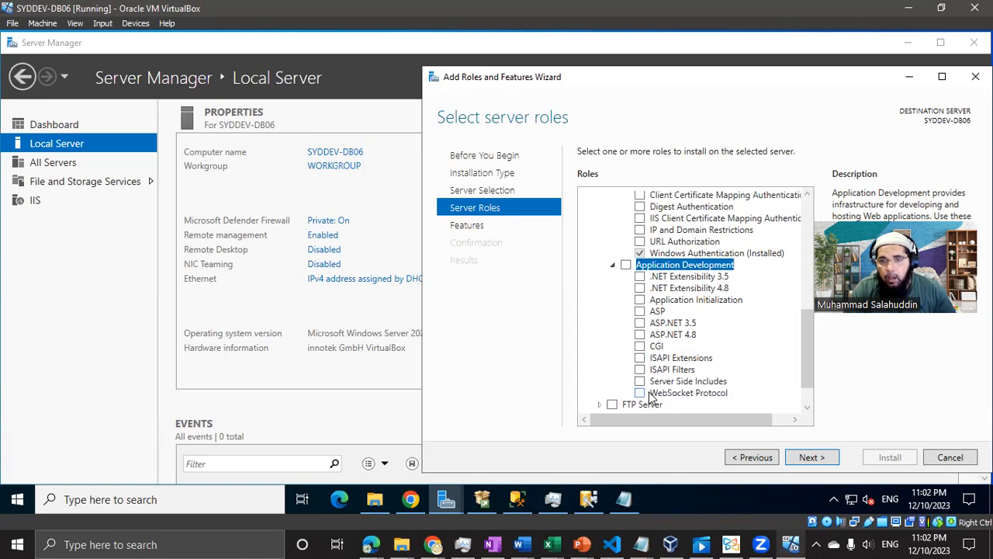
pyautogui.click(639, 323)
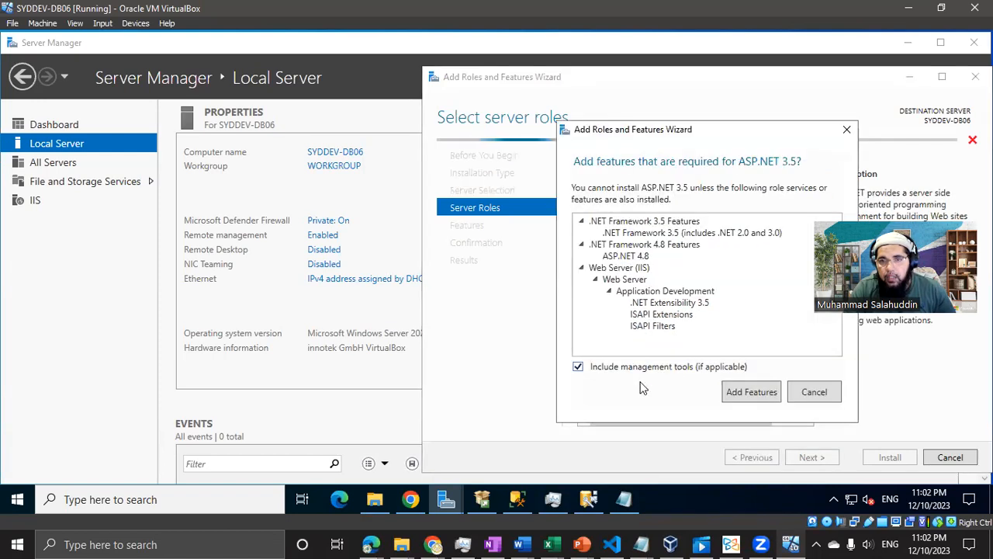
pyautogui.click(751, 392)
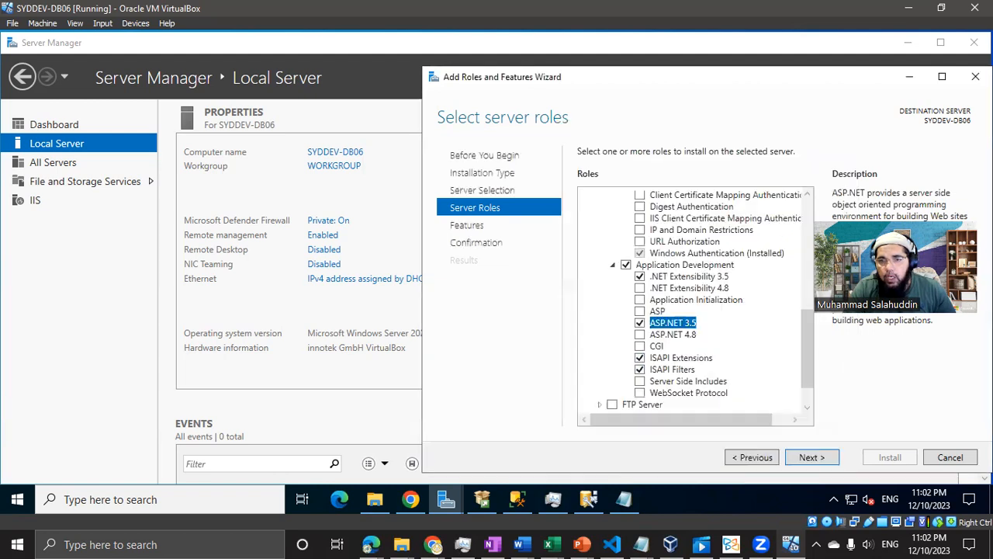
# Check the role services under Management Tools, and collapse the Application Development, Management Tools and Security groups.
pyautogui.scroll(-1, 743, 377)
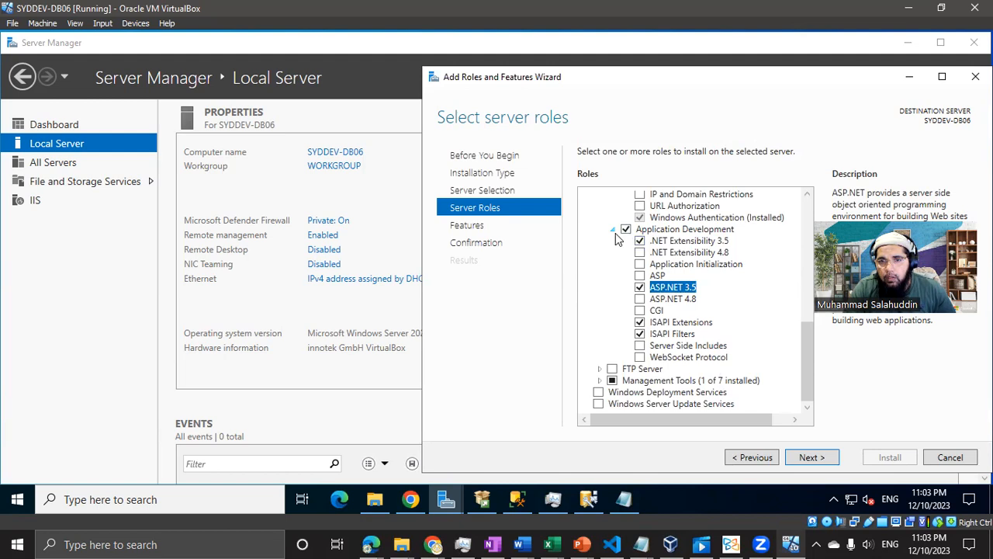
pyautogui.click(600, 380)
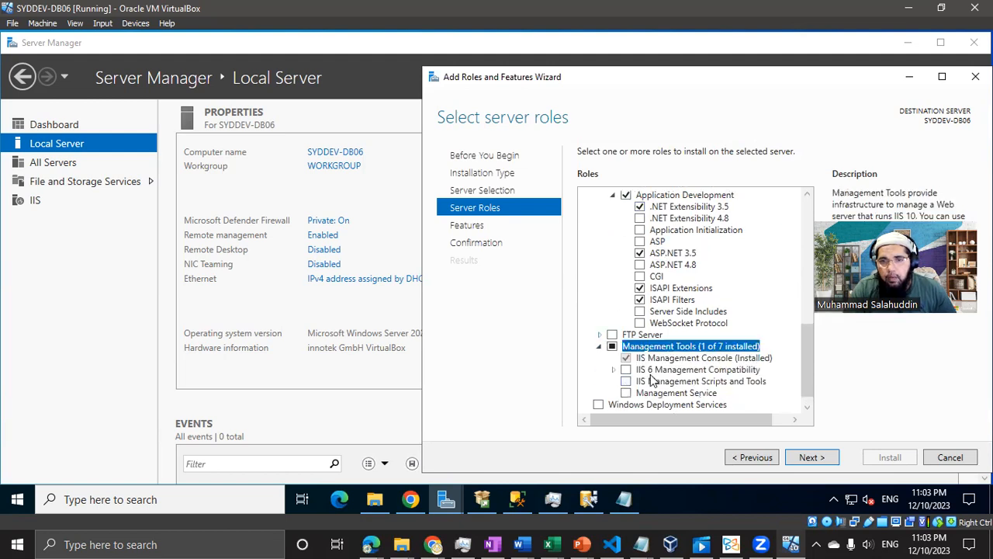
pyautogui.scroll(-1, 659, 398)
pyautogui.scroll(2, 665, 409)
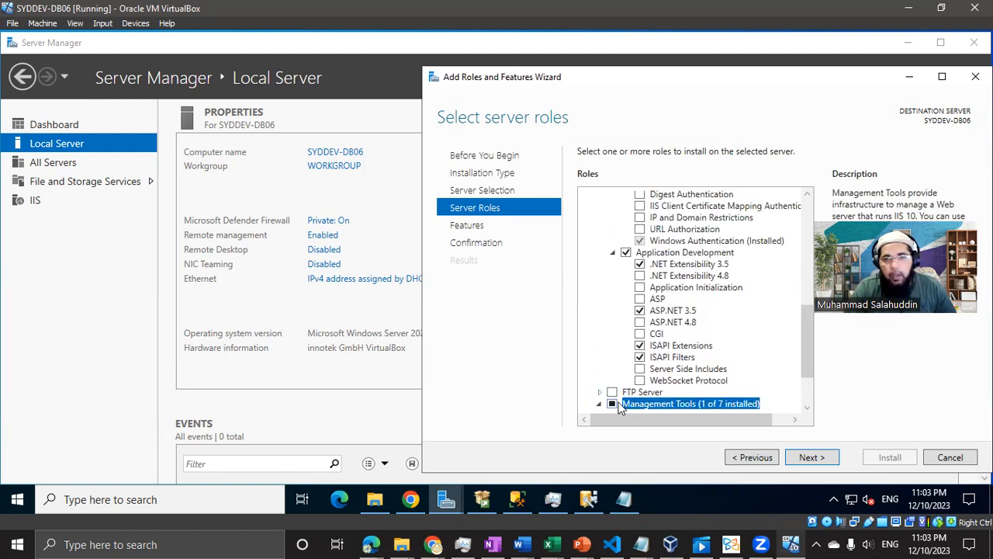
pyautogui.click(613, 253)
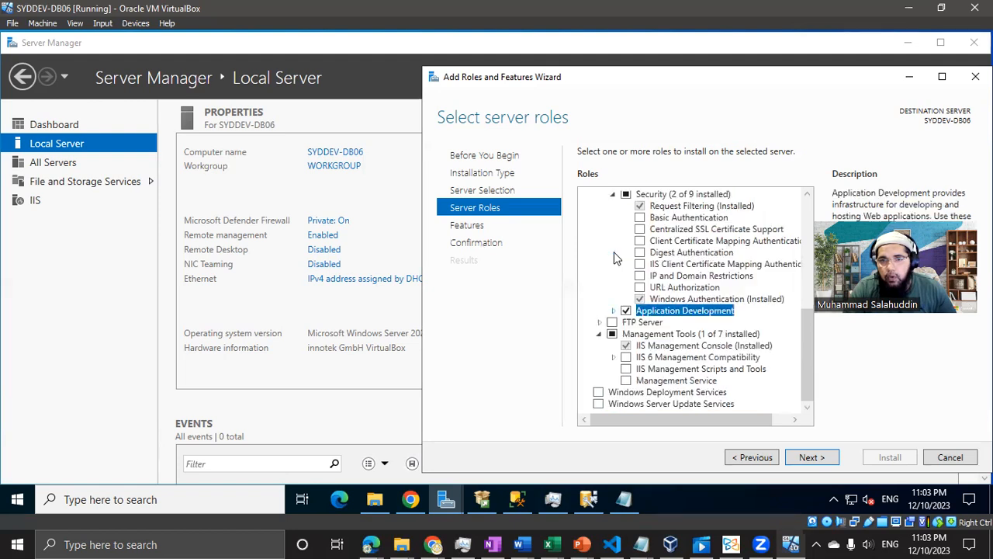
pyautogui.click(598, 333)
pyautogui.scroll(2, 614, 324)
pyautogui.click(613, 311)
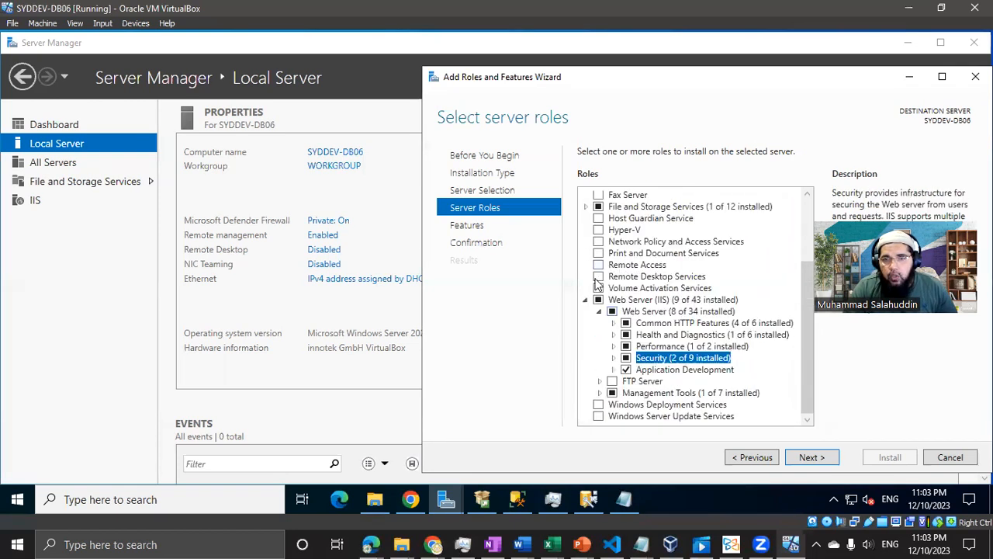
# Advance to the feature selection and check the entries under .NET Framework 3.5 Features, .NET Framework 4.8 Features and WCF Services.
pyautogui.click(810, 457)
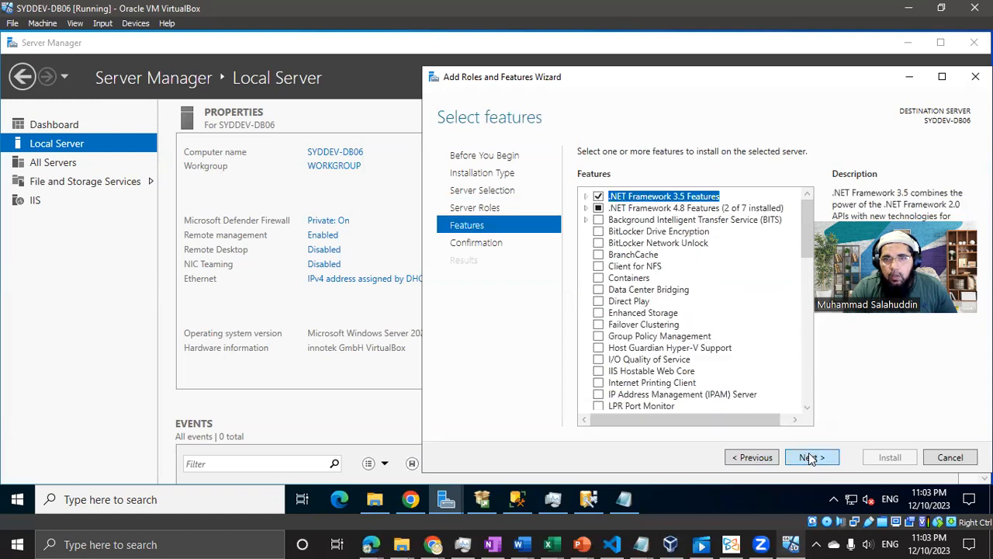
pyautogui.click(587, 198)
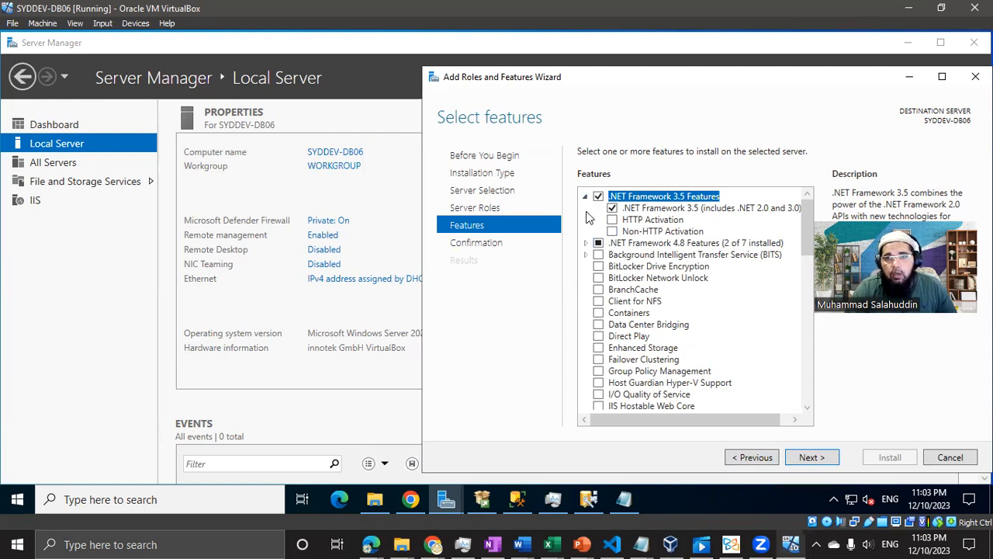
pyautogui.click(586, 198)
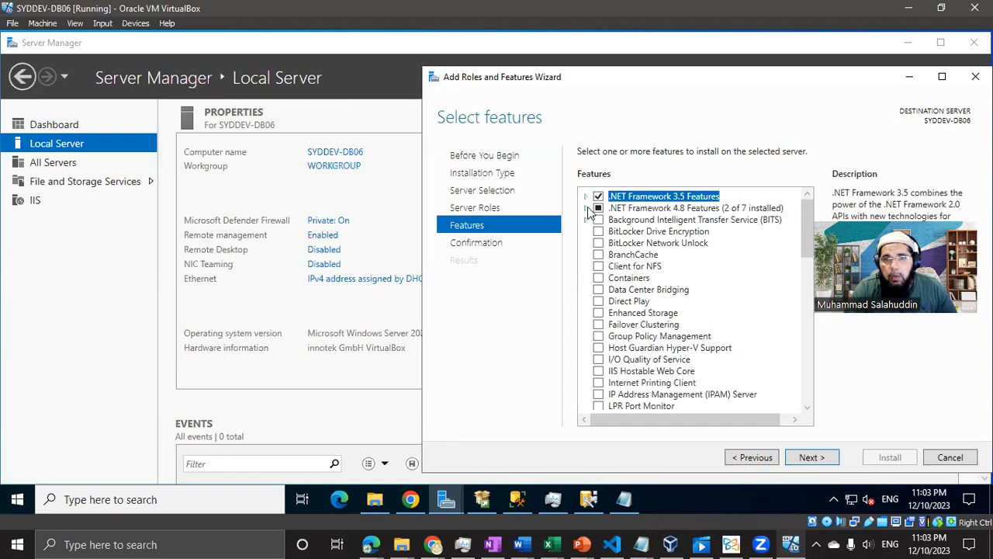
pyautogui.click(586, 209)
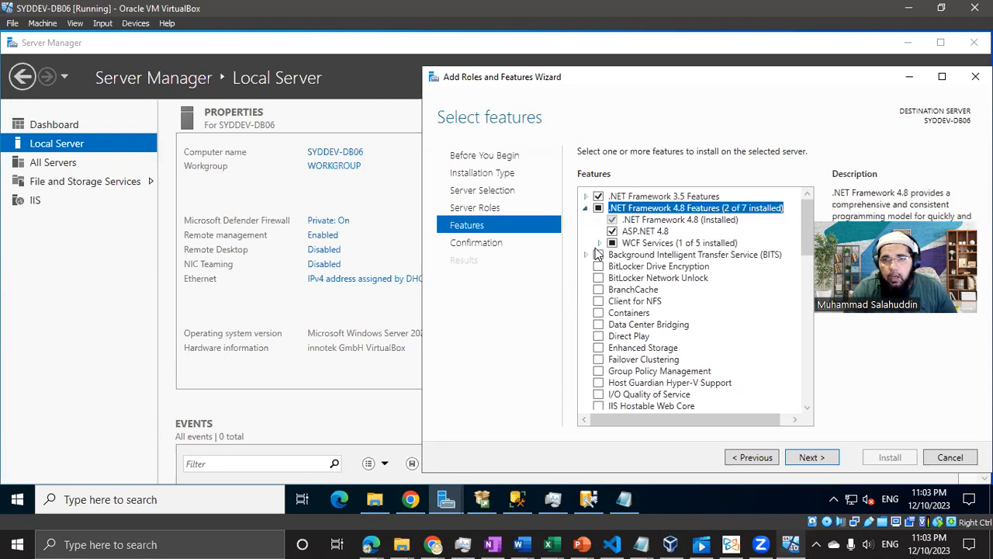
pyautogui.click(599, 243)
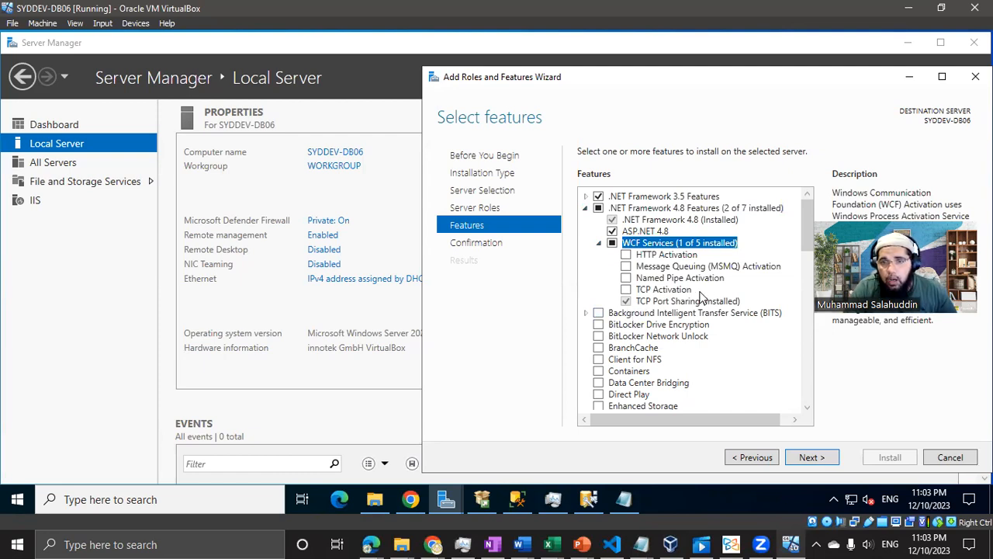
pyautogui.click(599, 244)
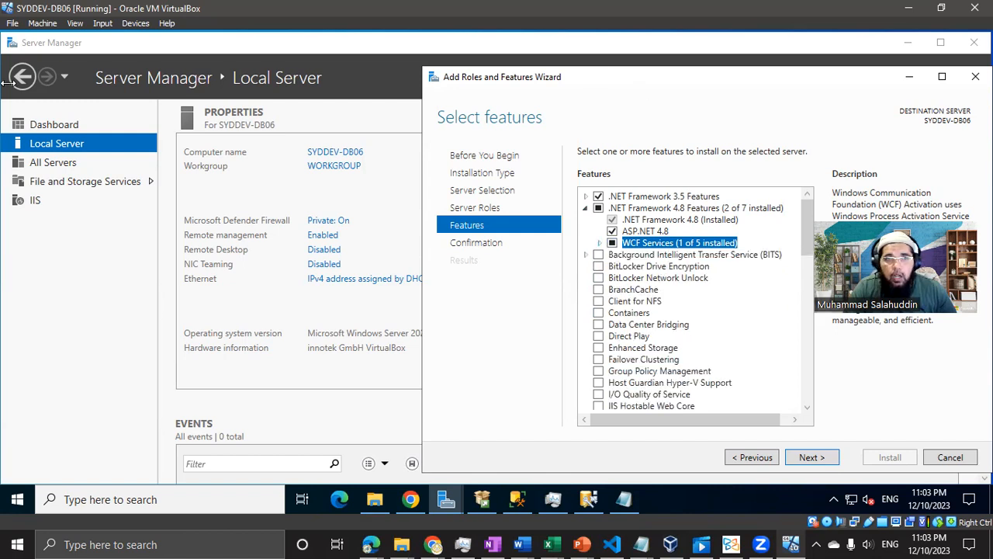
# Show the virtual machine in full screen, and move and enlarge the Add Roles and Features Wizard so more of its list fits.
pyautogui.click(103, 24)
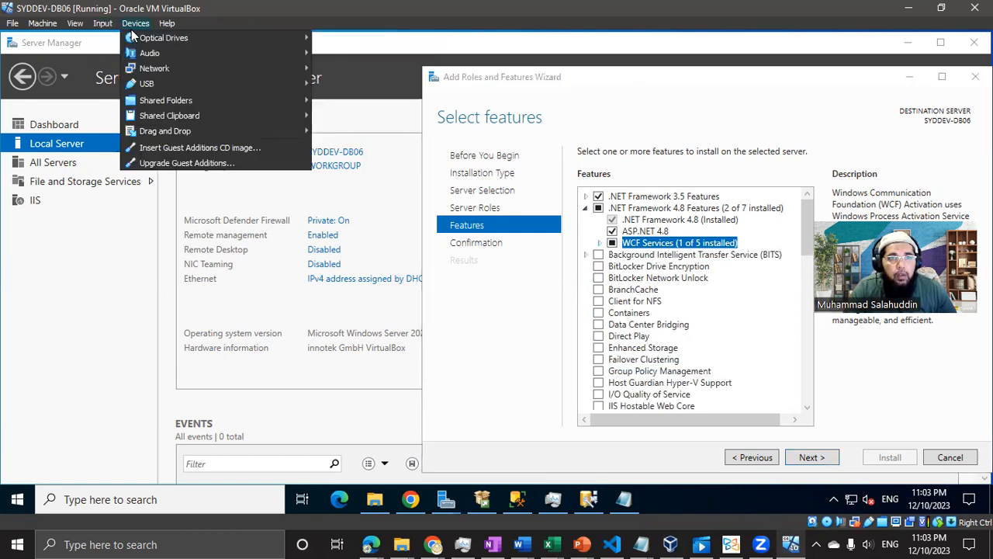
pyautogui.click(108, 38)
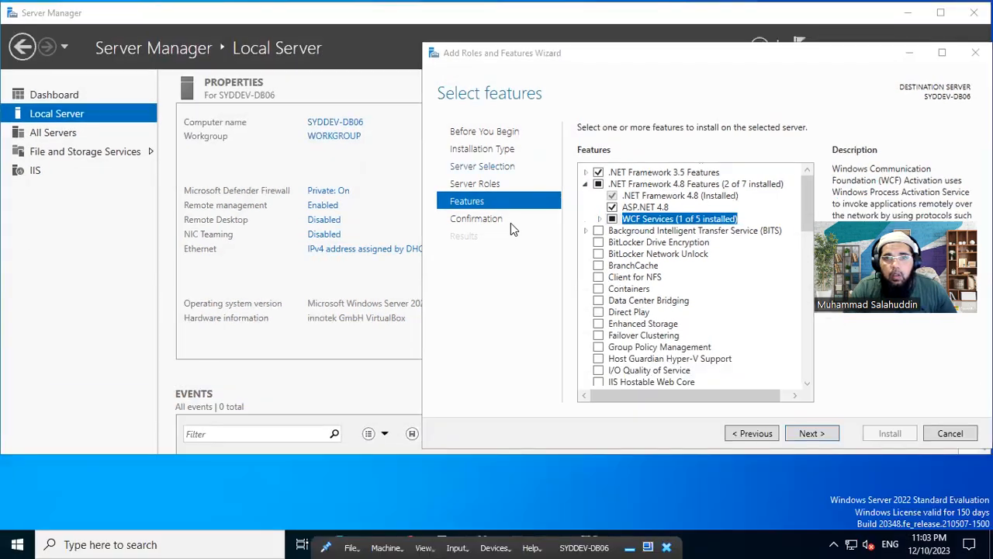
pyautogui.moveTo(744, 59); pyautogui.dragTo(458, 43)
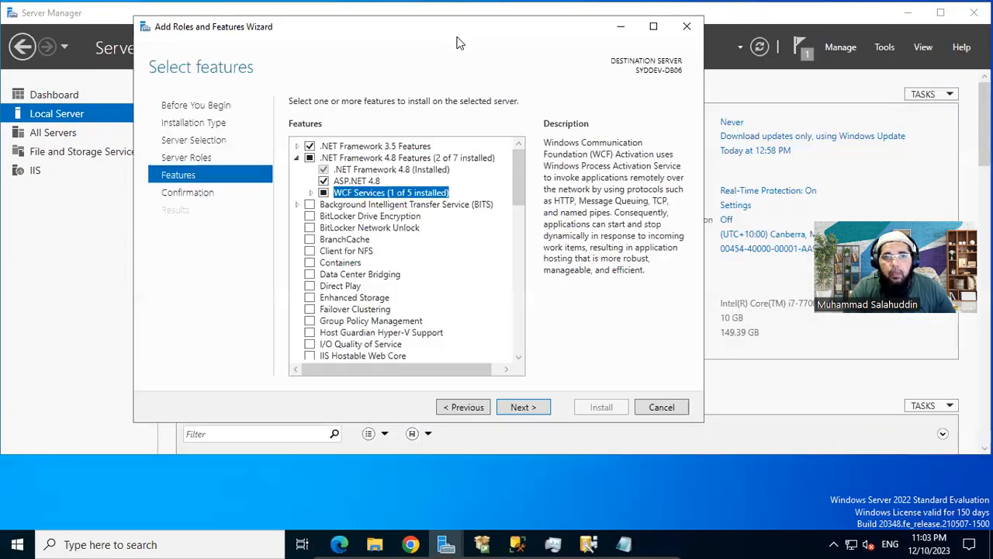
pyautogui.moveTo(702, 421); pyautogui.dragTo(948, 528)
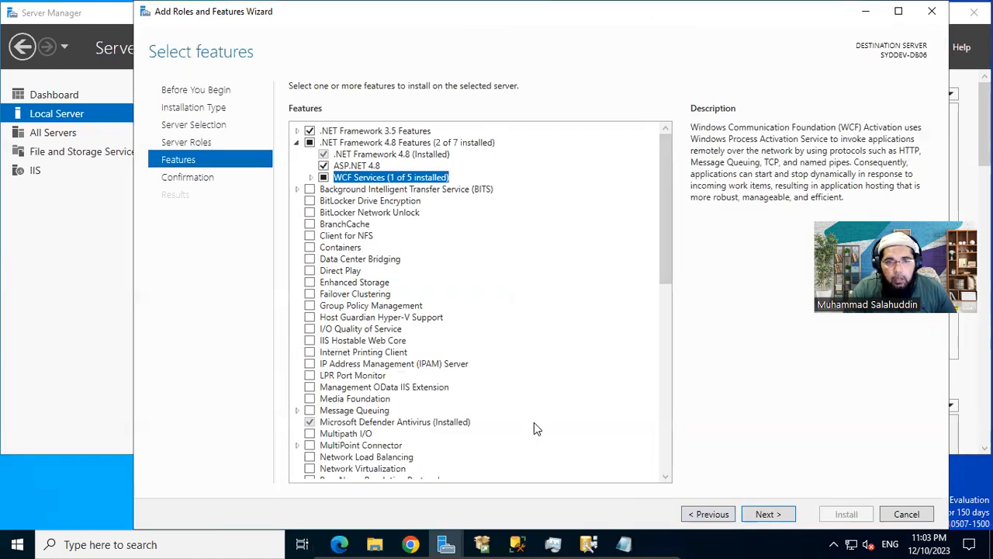
# Look through the whole list of installable features for the missing prerequisites.
pyautogui.scroll(-6, 534, 429)
pyautogui.scroll(-6, 534, 422)
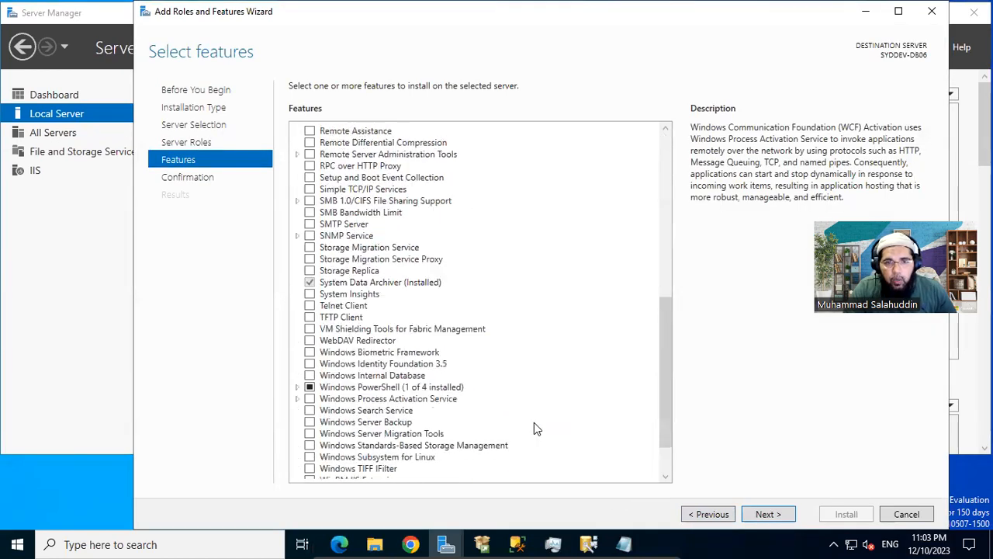
pyautogui.scroll(11, 534, 423)
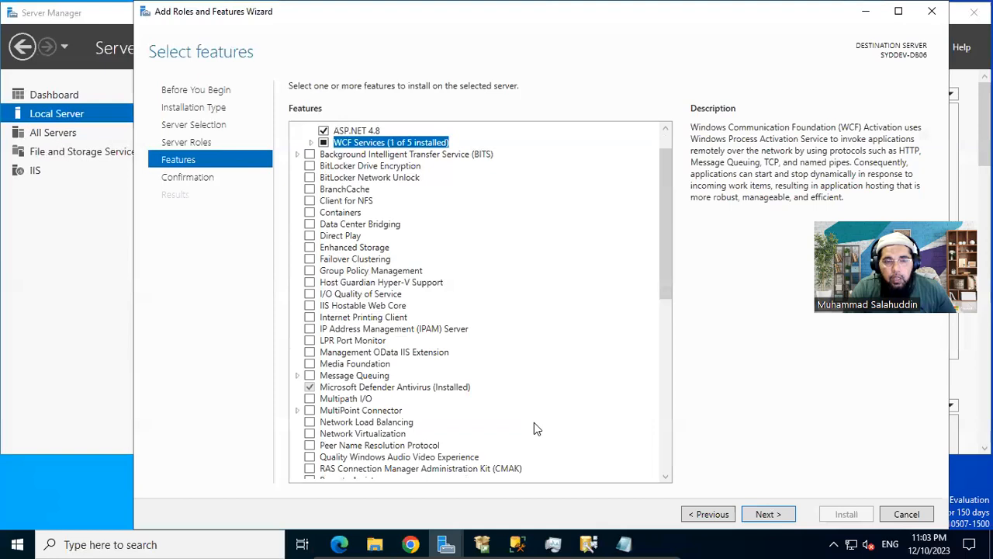
pyautogui.scroll(1, 533, 423)
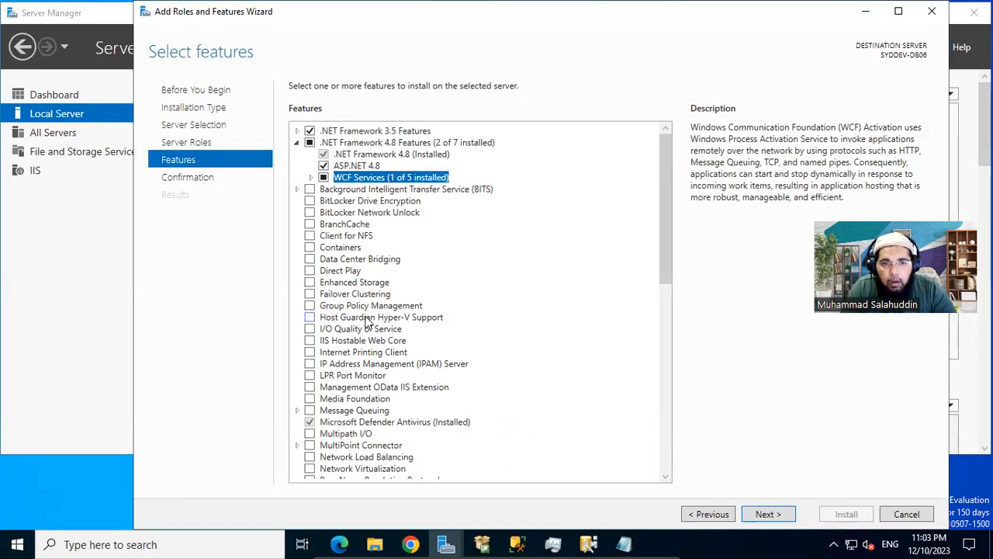
pyautogui.scroll(-8, 368, 322)
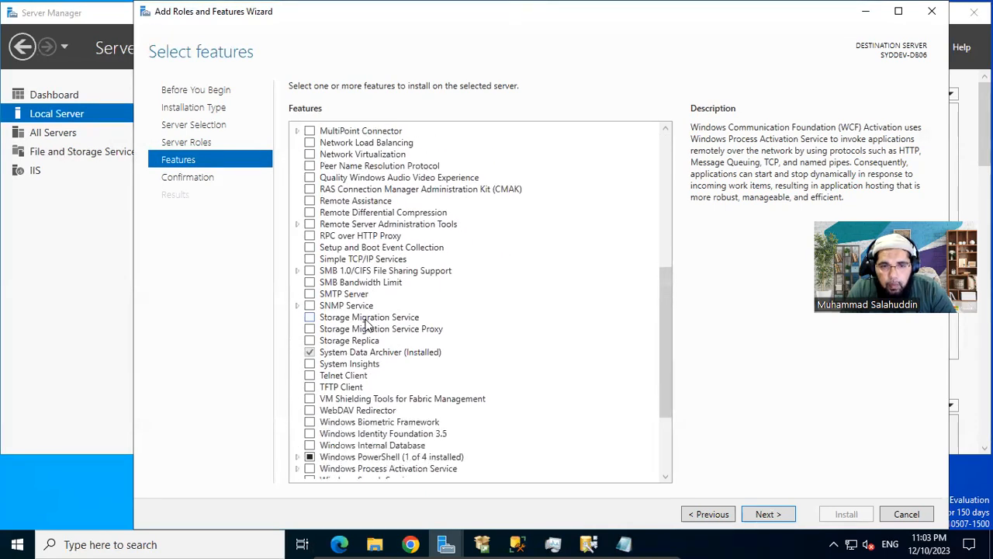
pyautogui.scroll(-4, 367, 323)
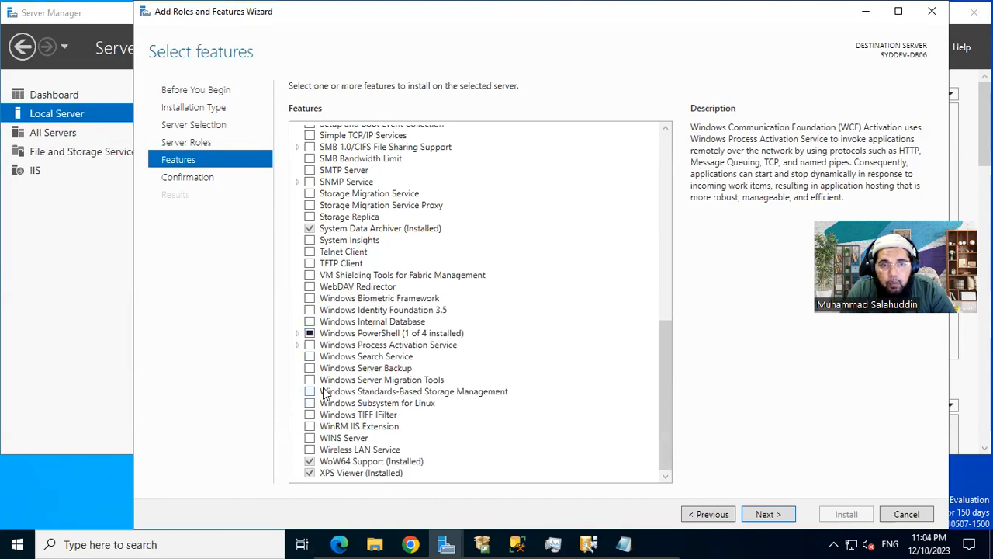
pyautogui.scroll(5, 324, 393)
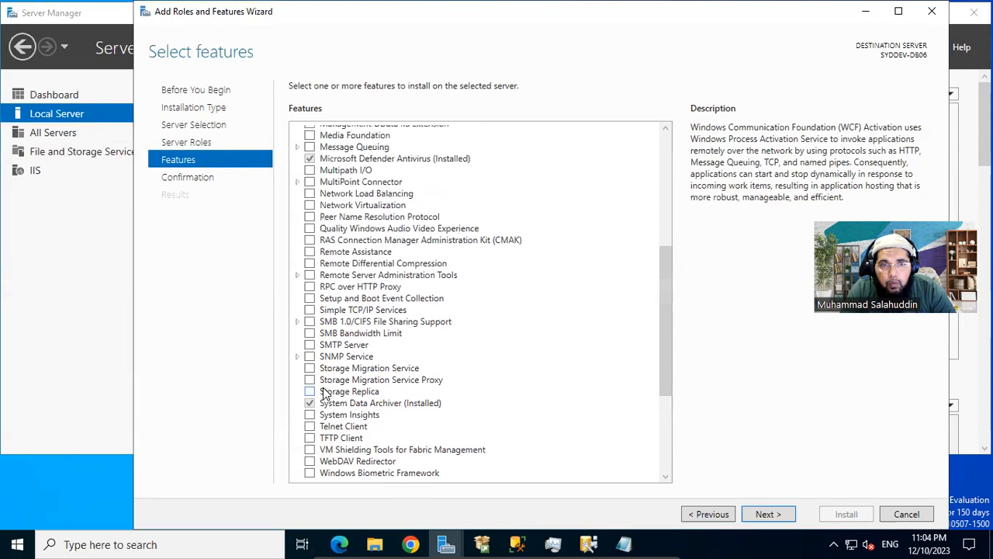
pyautogui.scroll(5, 325, 393)
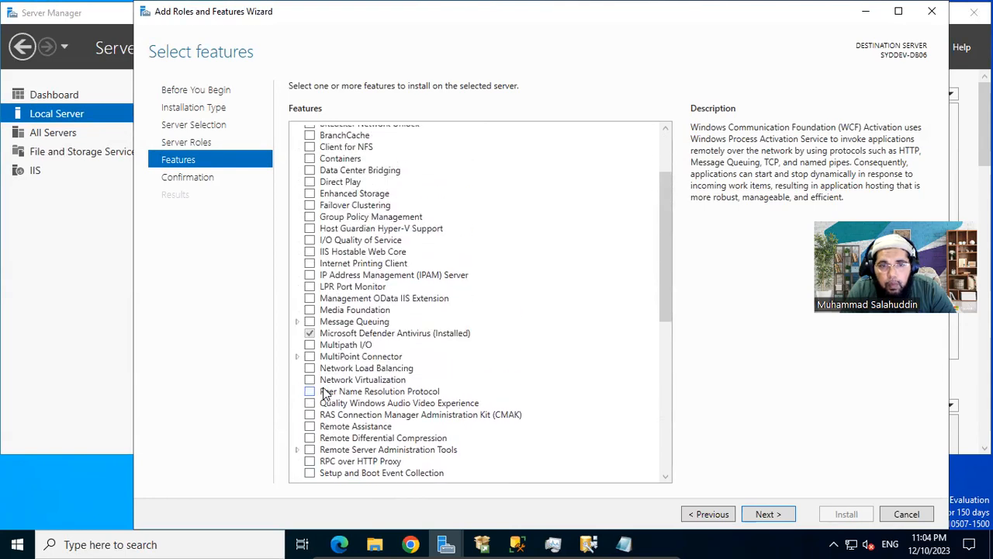
pyautogui.scroll(5, 325, 393)
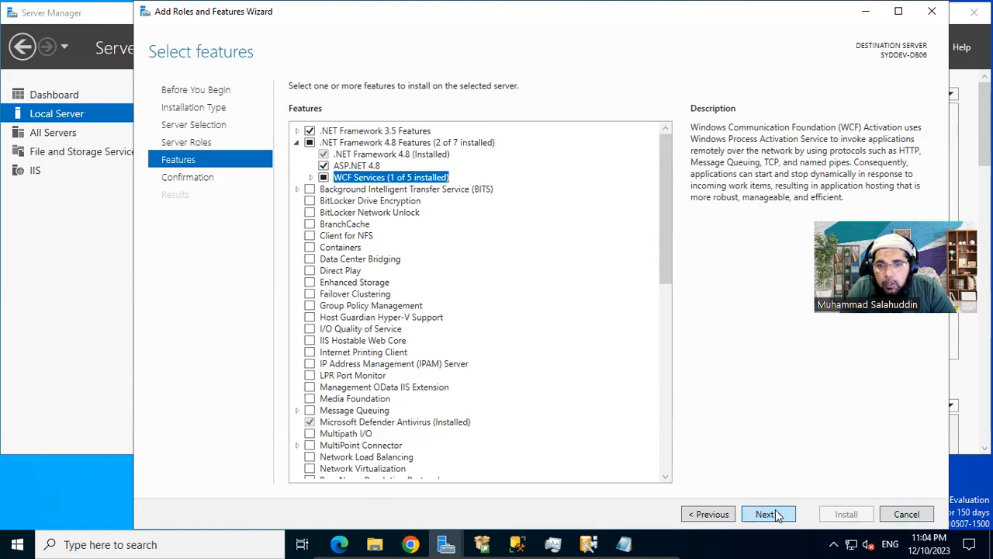
# Review the pending selections on the confirmation page, and return to the features list to examine it again down to its end.
pyautogui.click(767, 514)
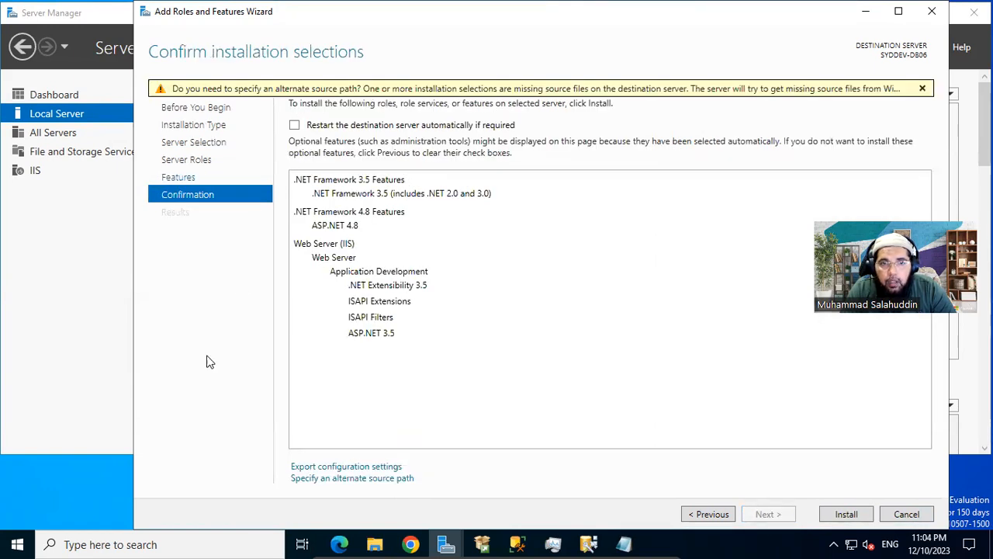
pyautogui.click(709, 514)
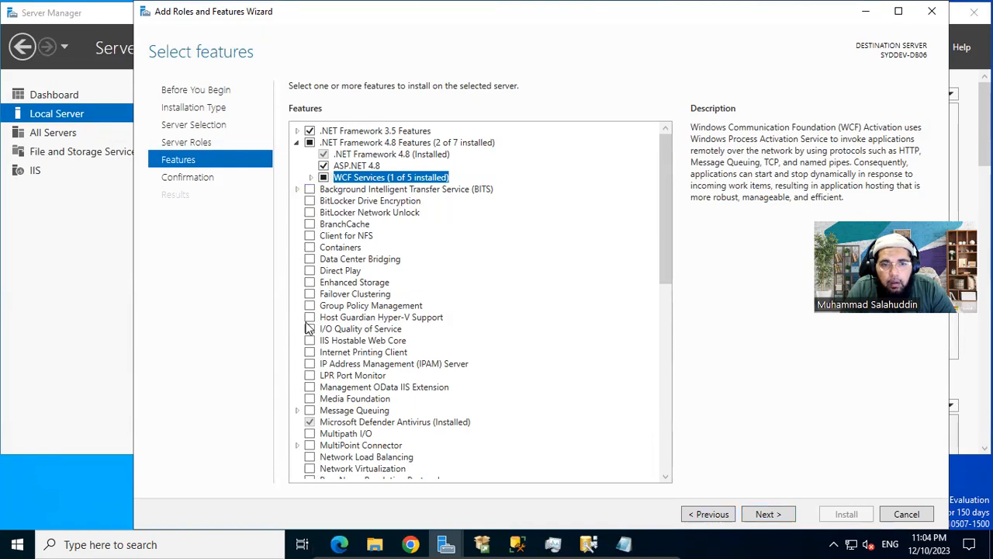
pyautogui.scroll(-1, 324, 367)
pyautogui.scroll(-3, 324, 366)
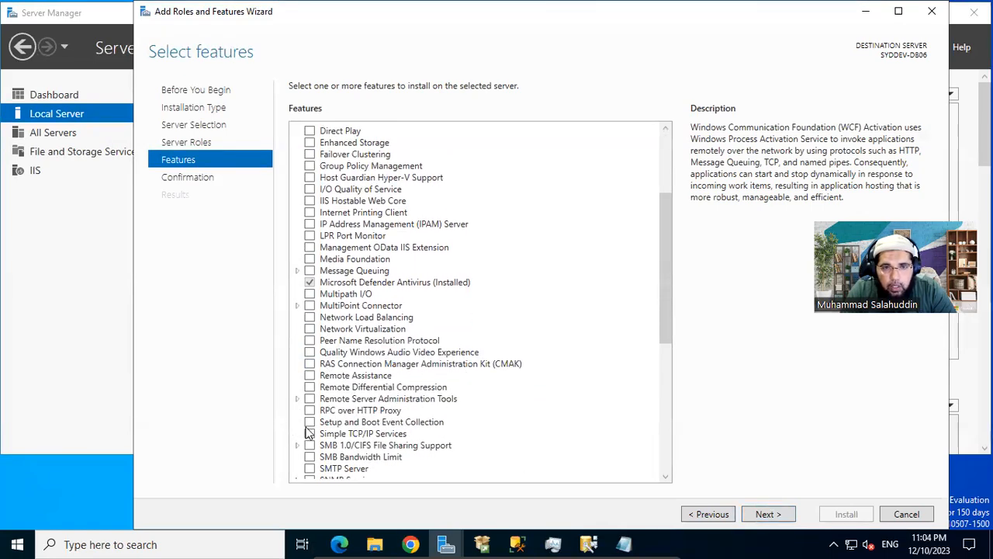
pyautogui.scroll(-1, 347, 448)
pyautogui.scroll(-2, 346, 449)
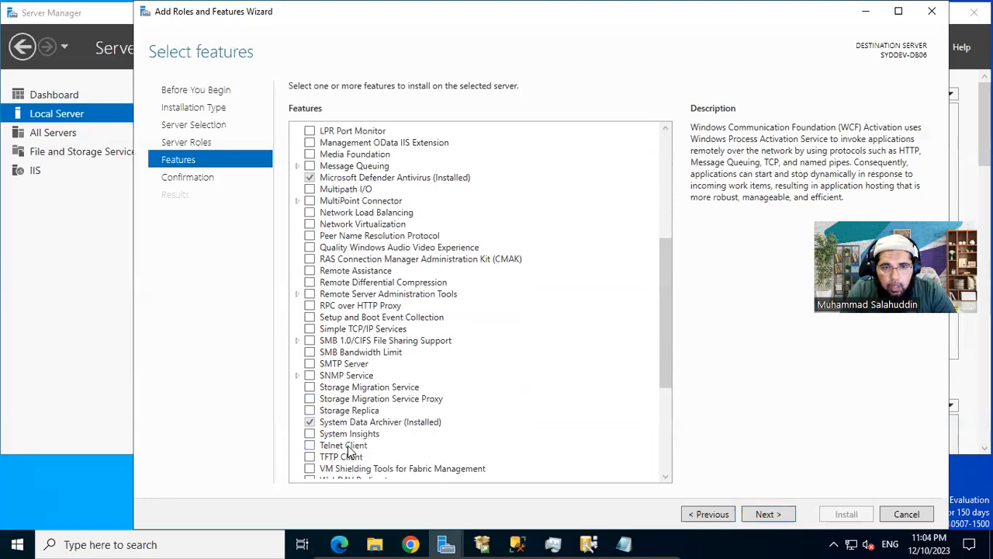
pyautogui.scroll(-3, 347, 448)
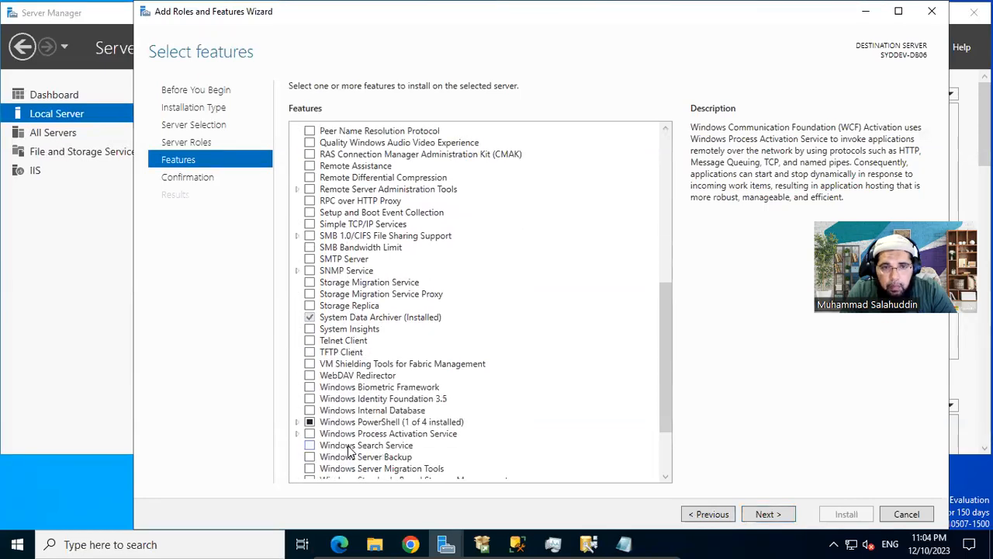
pyautogui.scroll(-3, 348, 450)
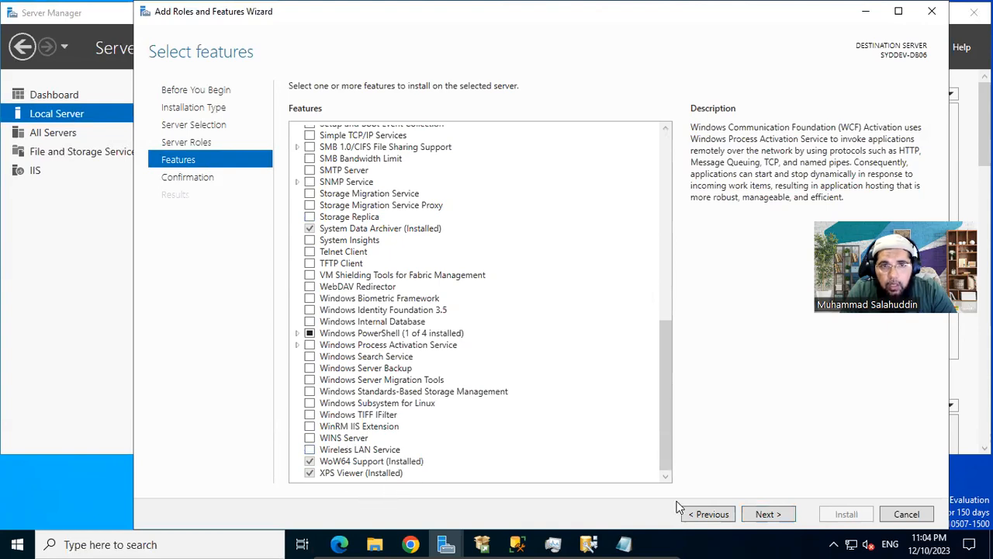
# Return to the server roles and expand Common HTTP Features, Health and Diagnostics, Performance, Security and Application Development under Web Server.
pyautogui.click(707, 513)
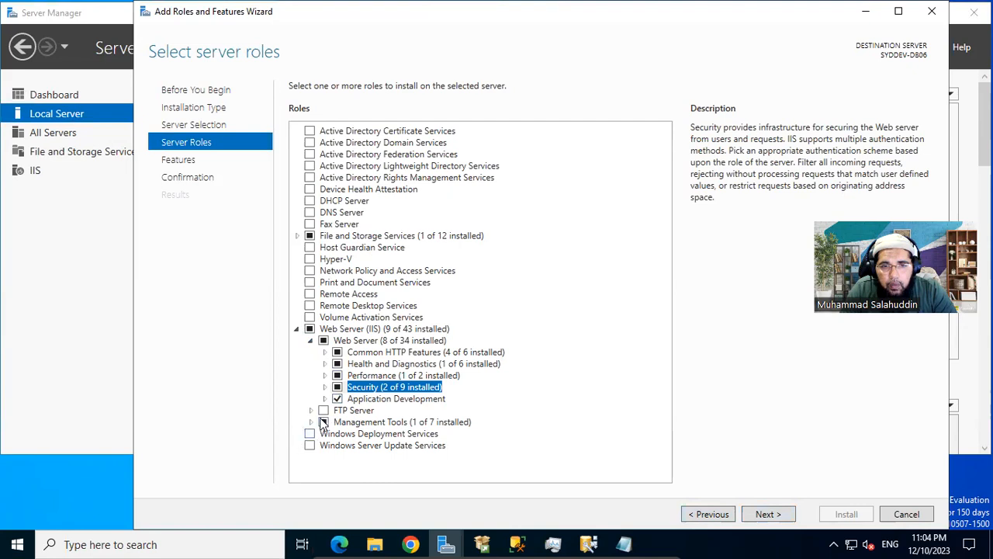
pyautogui.click(326, 352)
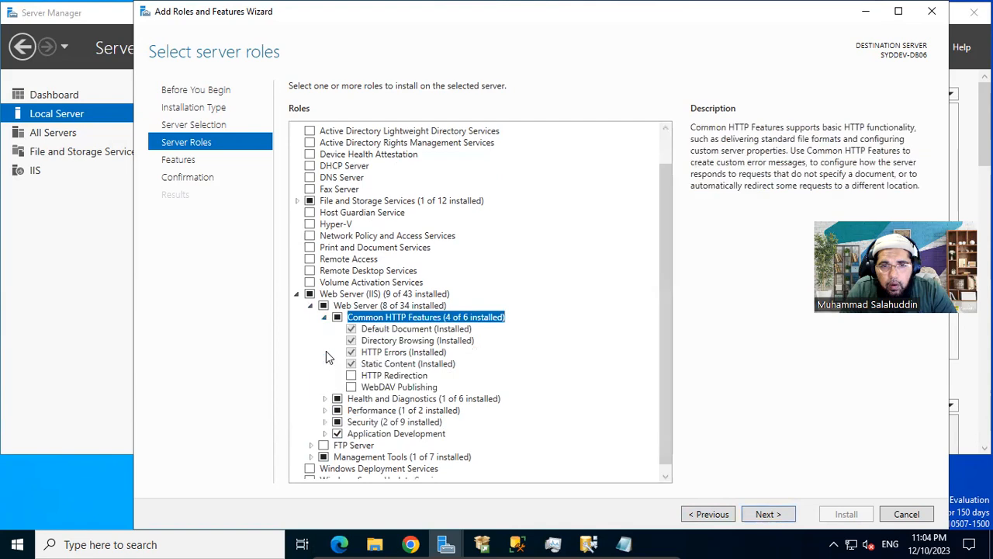
pyautogui.click(324, 399)
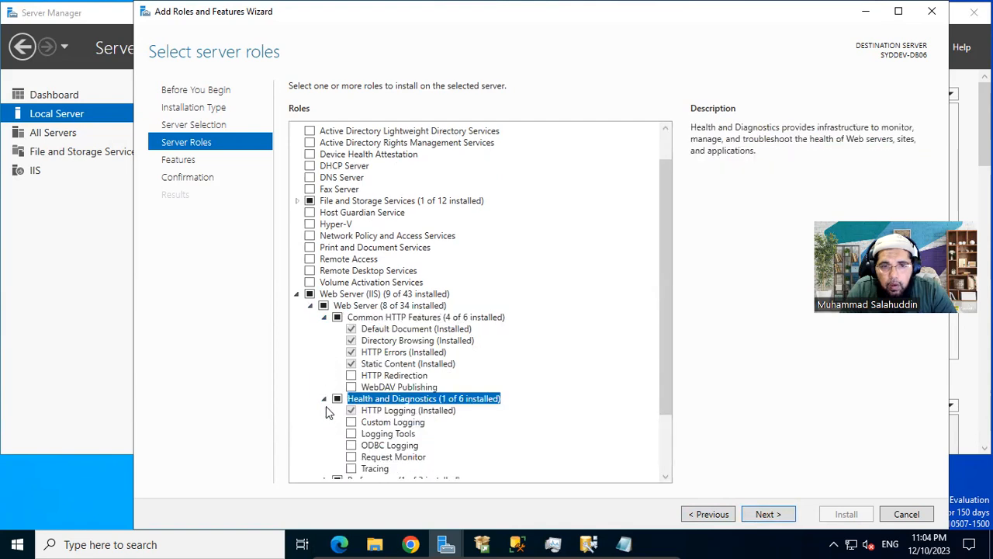
pyautogui.click(325, 445)
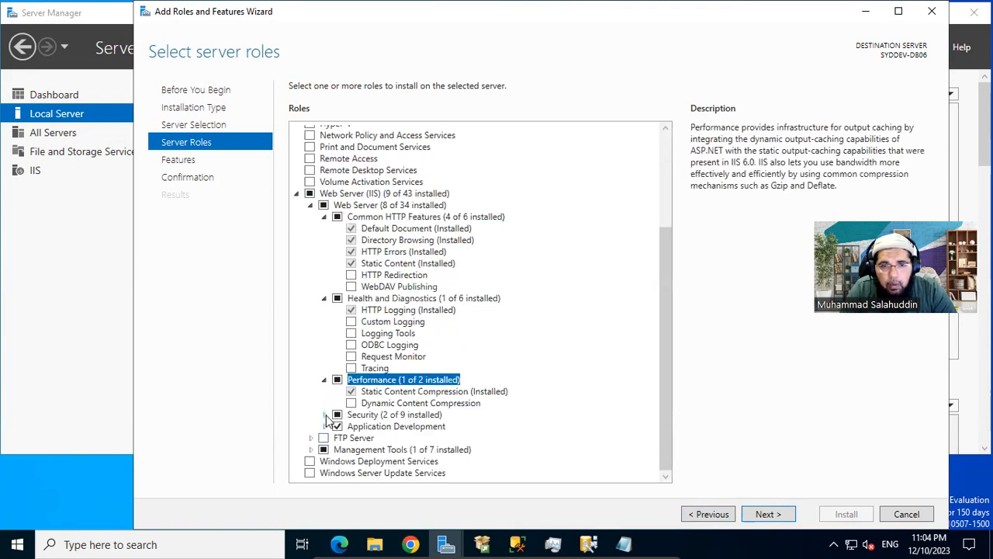
pyautogui.click(325, 415)
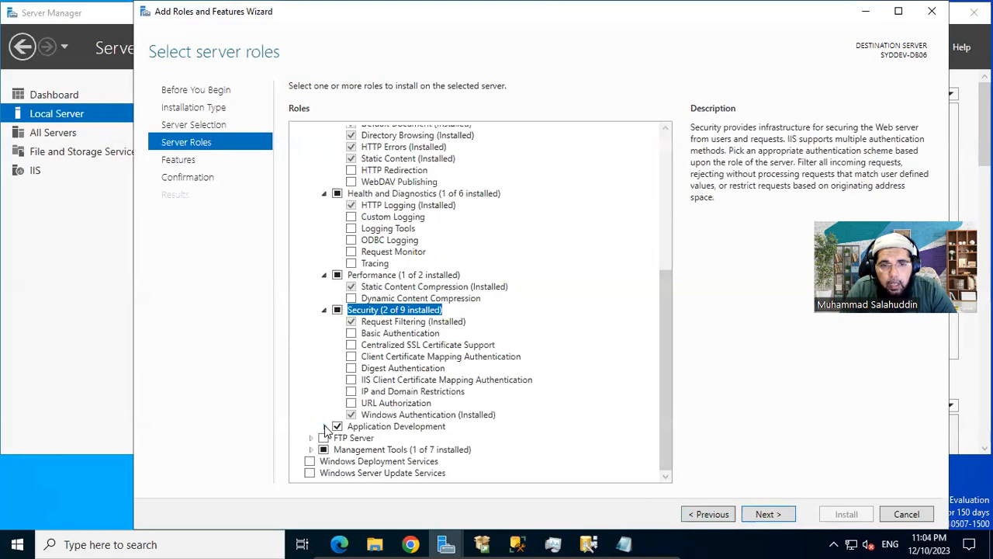
pyautogui.click(324, 414)
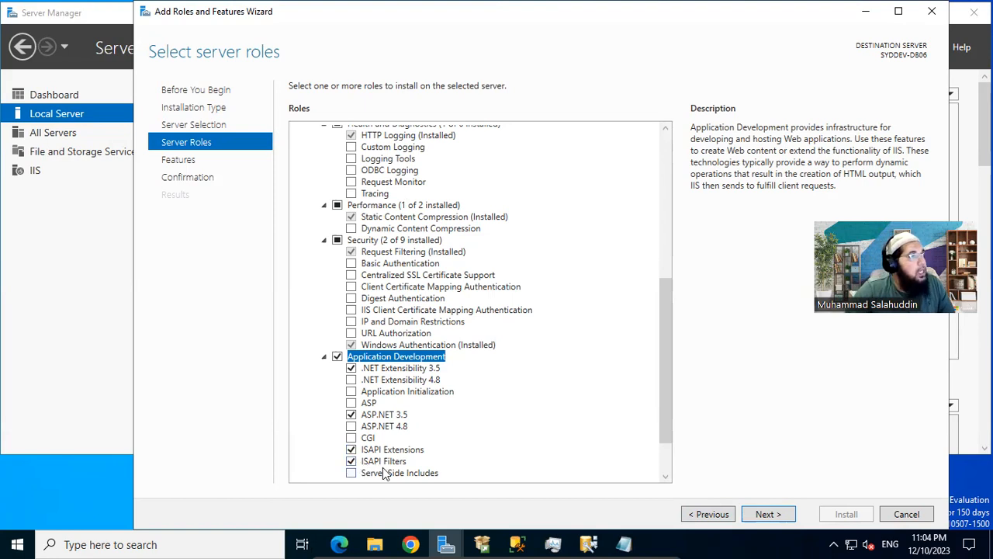
# Select Request Monitor under Health and Diagnostics and Dynamic Content Compression under Performance.
pyautogui.scroll(-2, 394, 470)
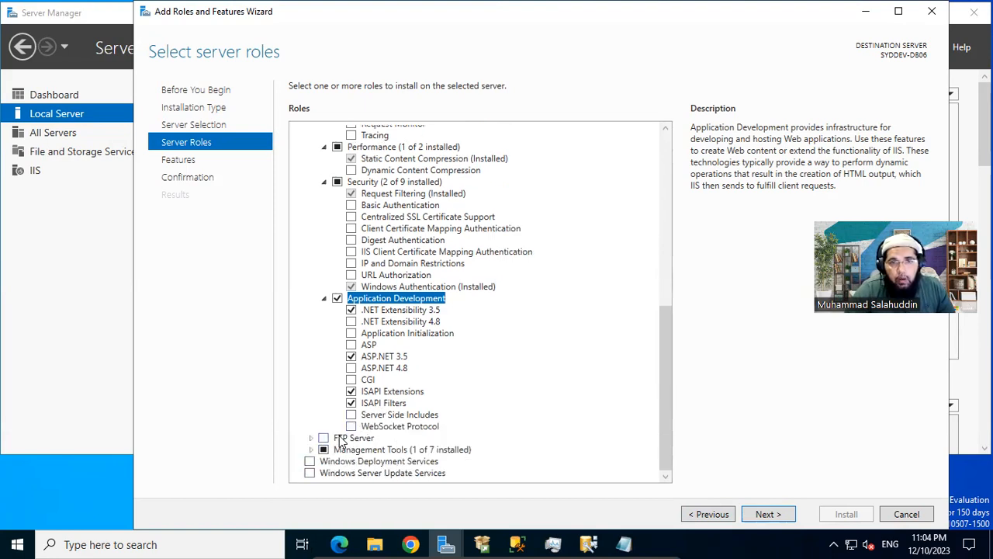
pyautogui.scroll(1, 349, 335)
pyautogui.scroll(1, 349, 336)
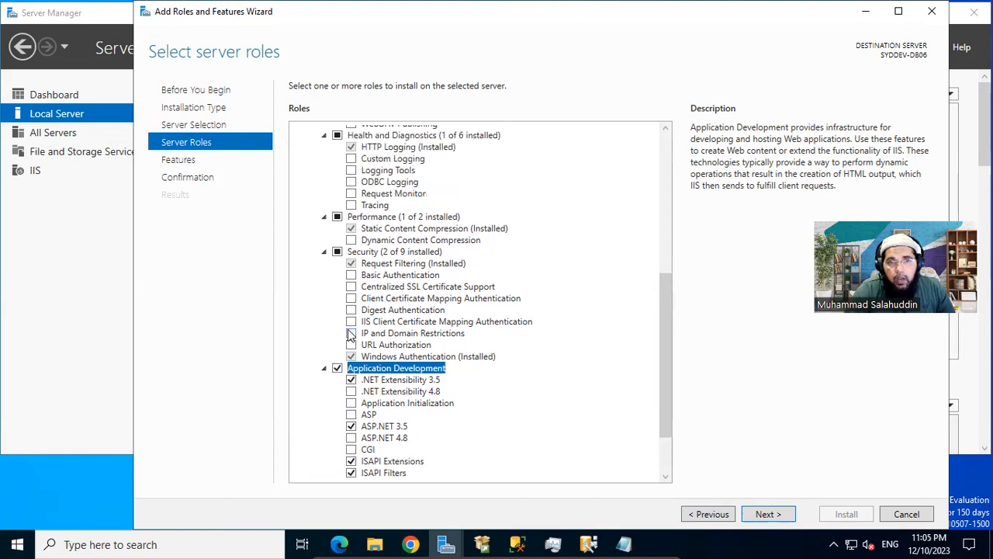
pyautogui.click(352, 194)
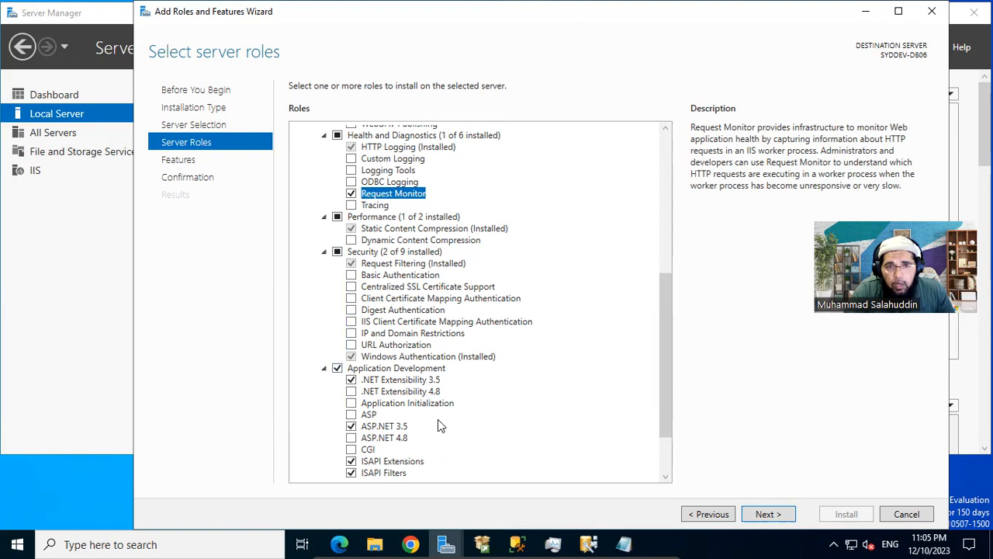
pyautogui.scroll(2, 412, 374)
pyautogui.scroll(2, 414, 377)
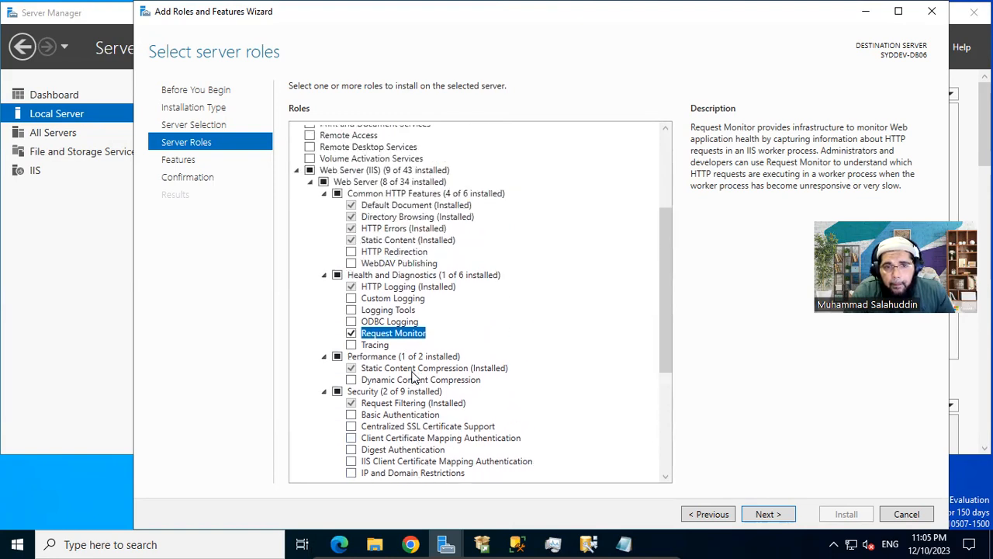
pyautogui.click(410, 380)
pyautogui.click(351, 380)
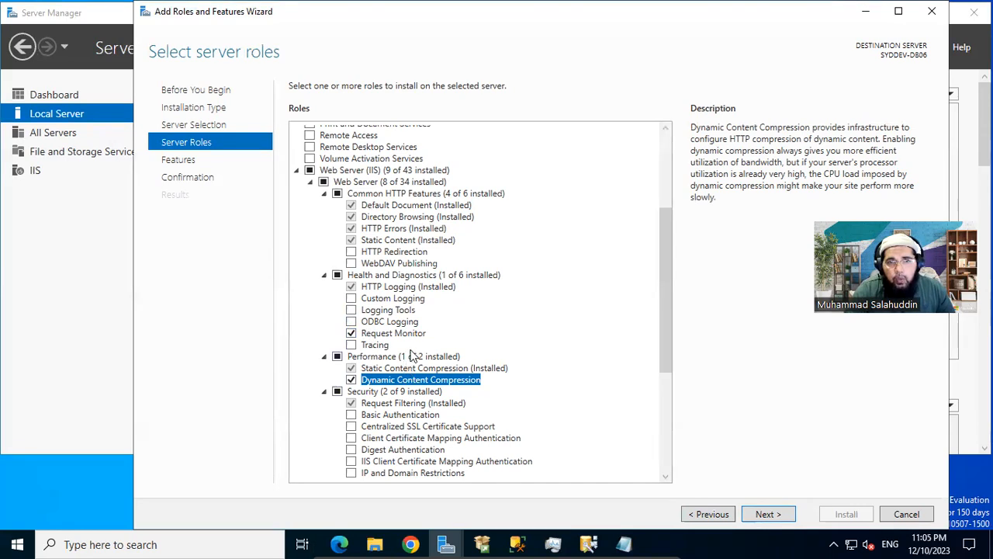
# Select .NET Extensibility 4.8 under Application Development and continue to the features list.
pyautogui.scroll(-3, 412, 353)
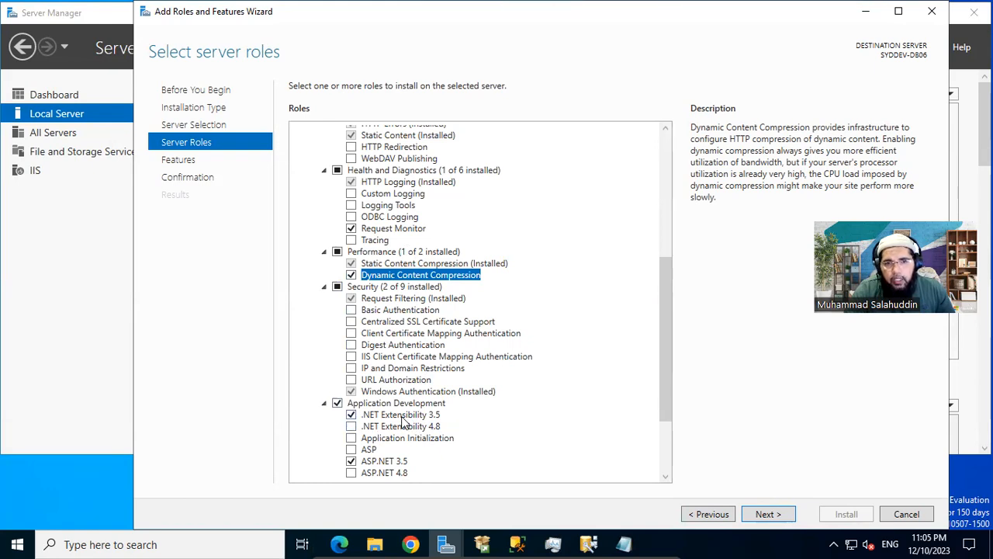
pyautogui.click(351, 426)
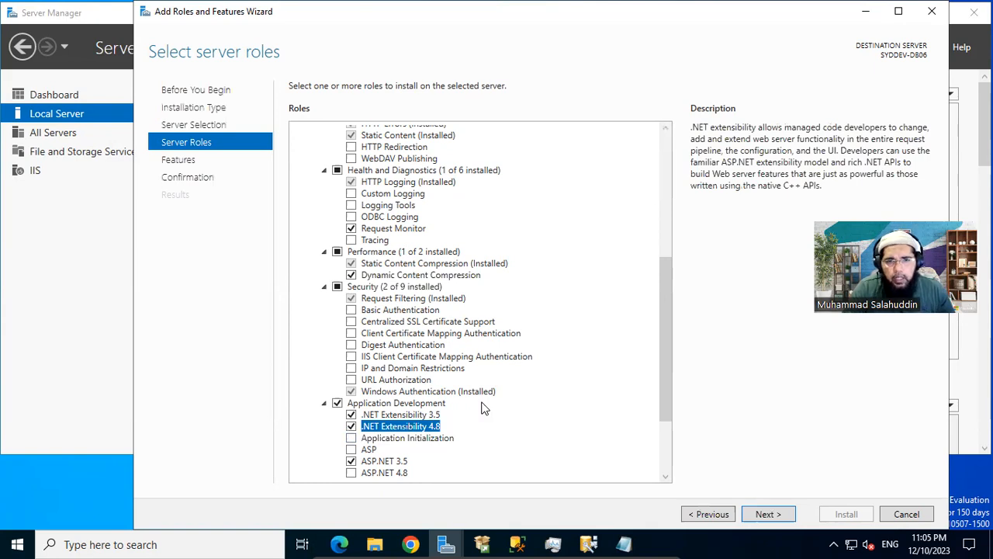
pyautogui.scroll(-2, 485, 407)
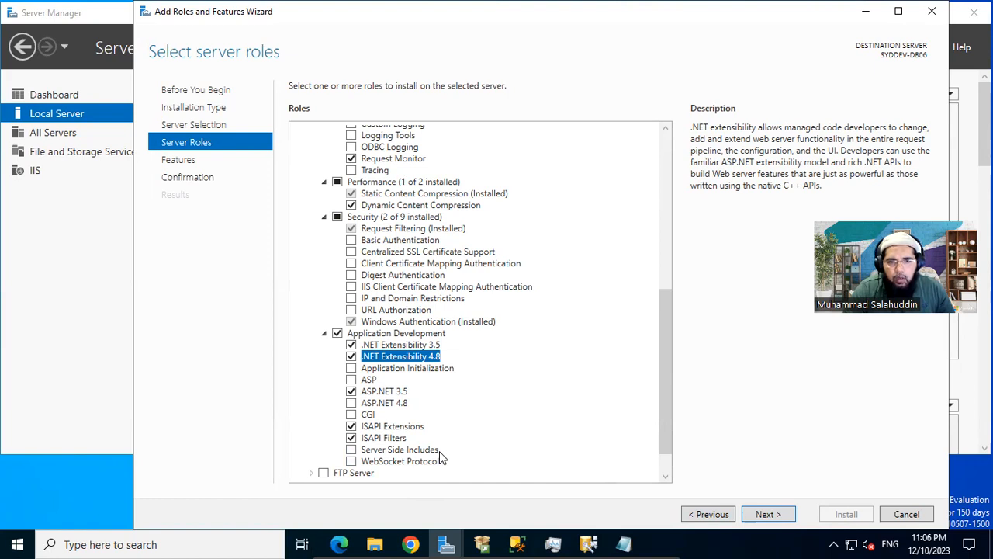
pyautogui.click(763, 516)
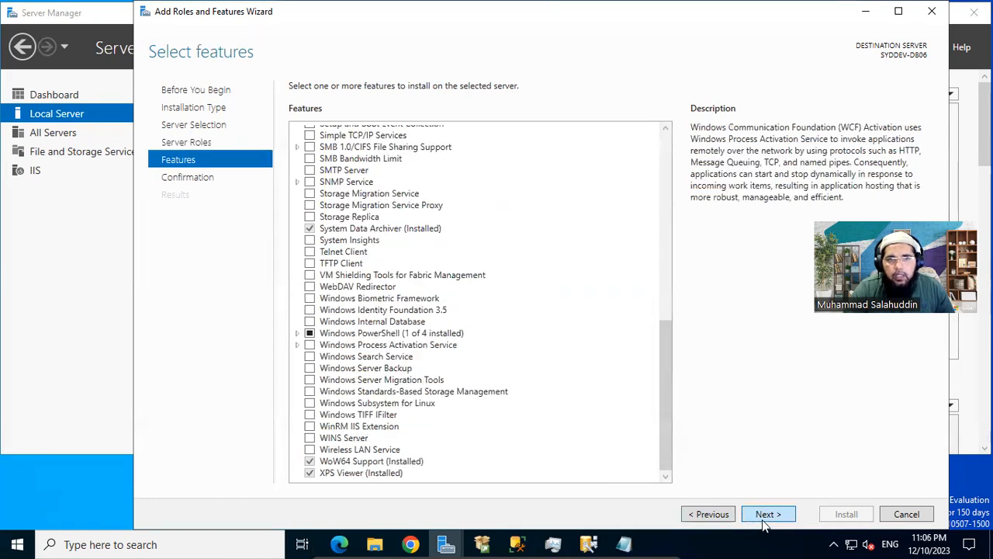
# Select HTTP Activation under .NET Framework 3.5 Features and proceed to the confirmation page.
pyautogui.scroll(13, 511, 283)
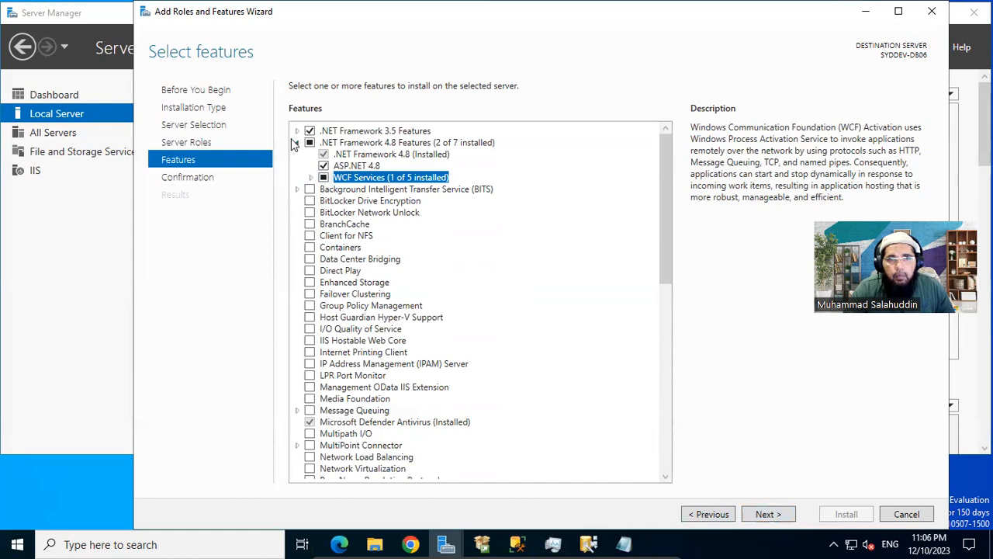
pyautogui.click(309, 131)
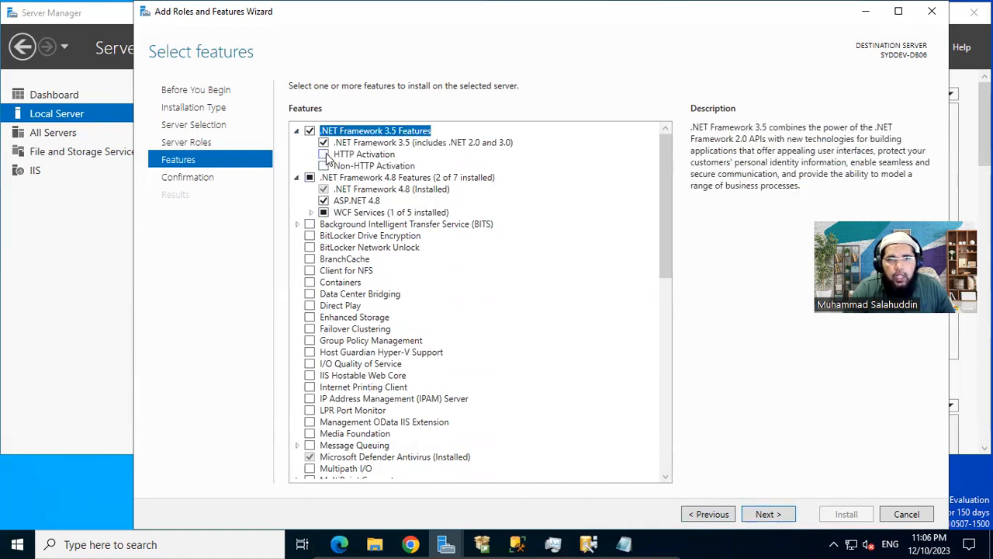
pyautogui.click(324, 155)
pyautogui.click(564, 391)
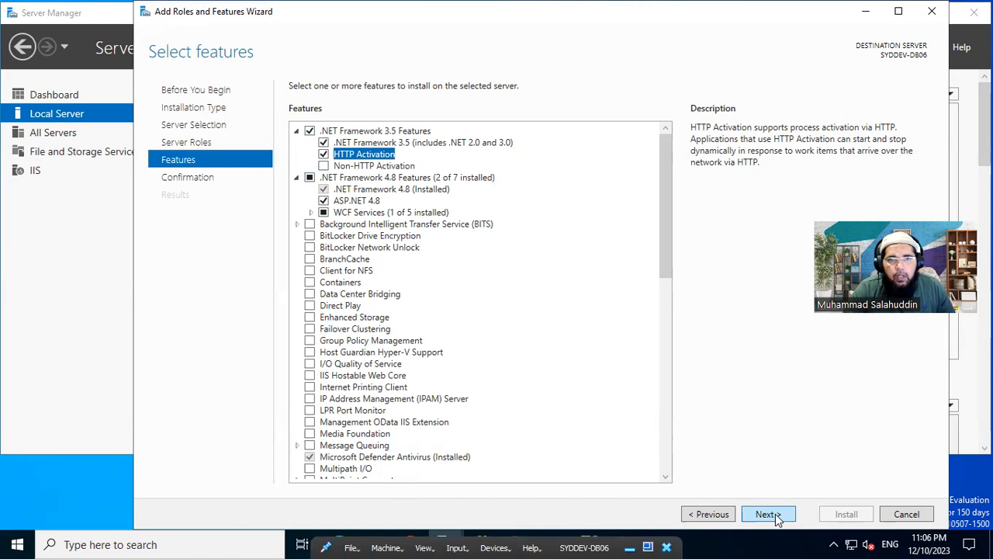
pyautogui.click(775, 514)
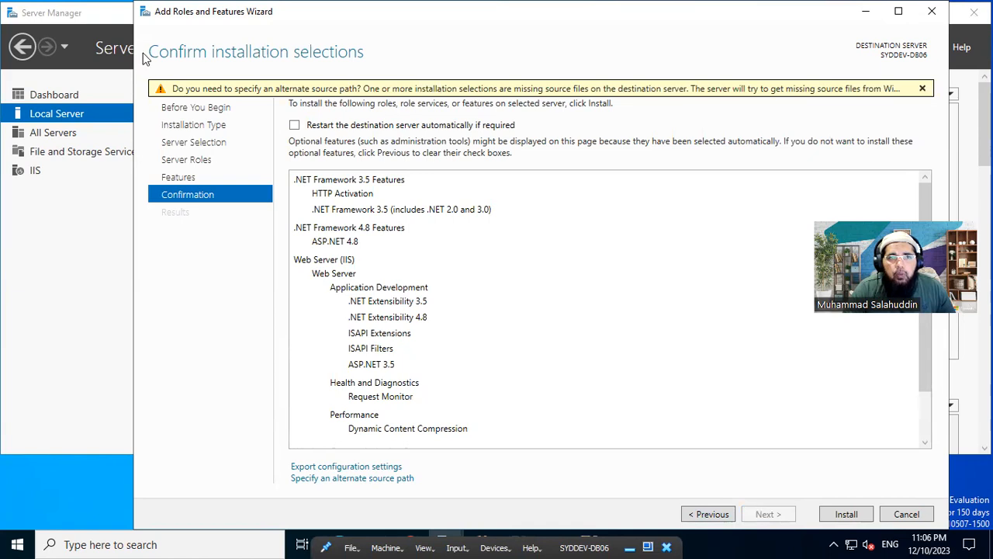
# Switch to File Explorer and check in This PC which disc is mounted in the CD drive.
pyautogui.click(425, 543)
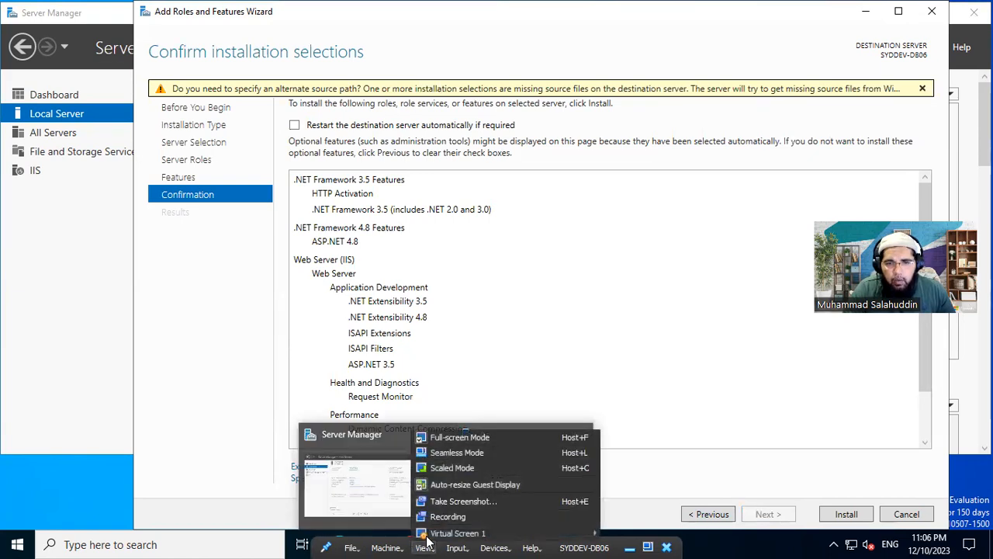
pyautogui.click(578, 55)
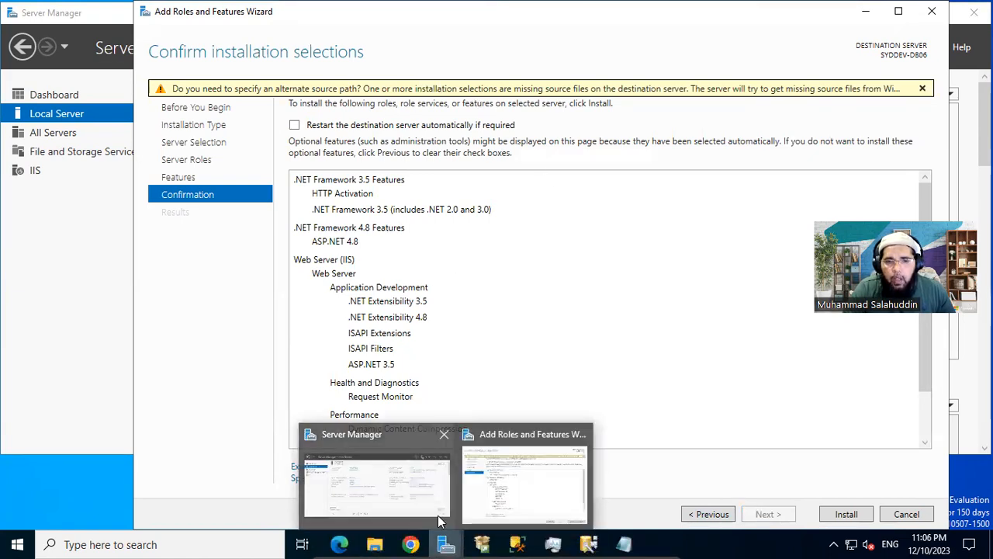
pyautogui.click(374, 543)
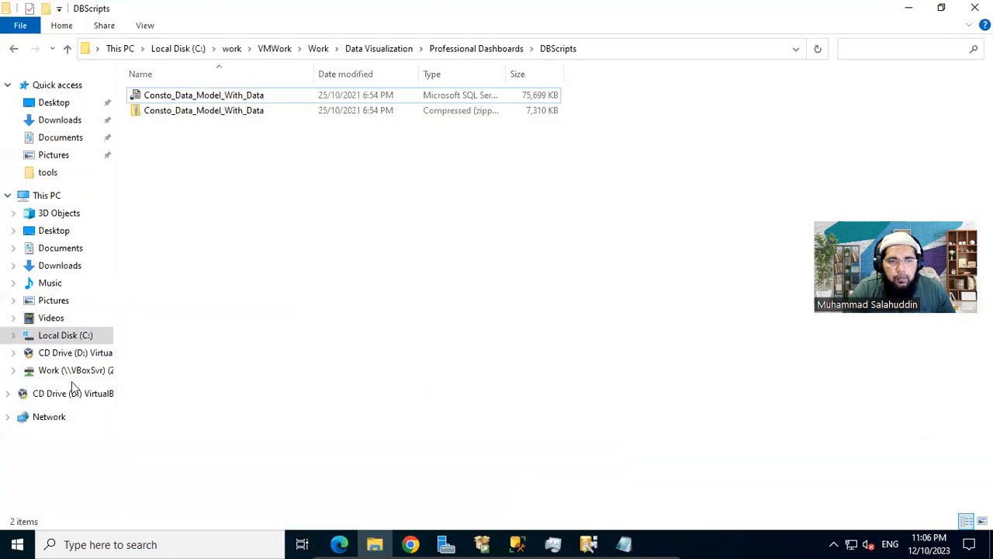
pyautogui.click(78, 354)
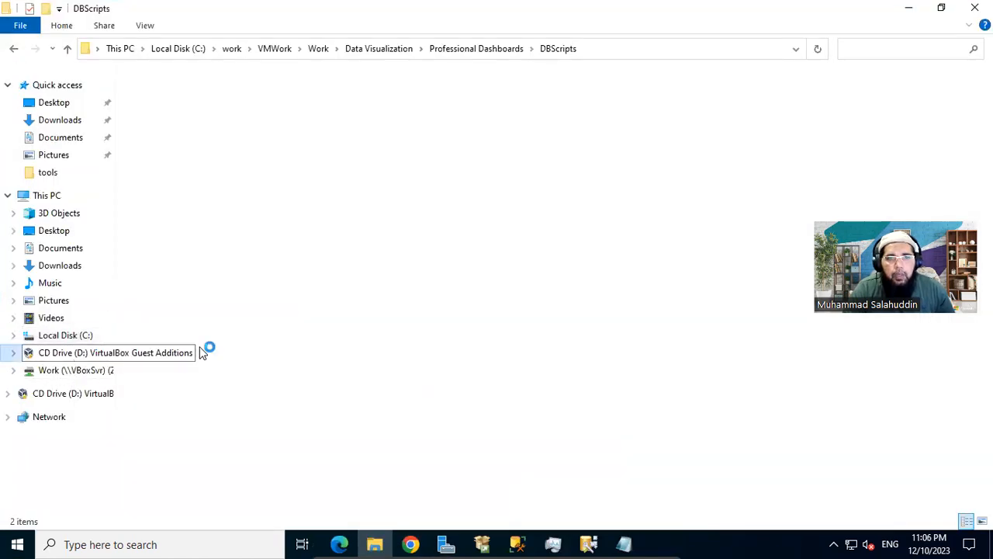
pyautogui.click(124, 48)
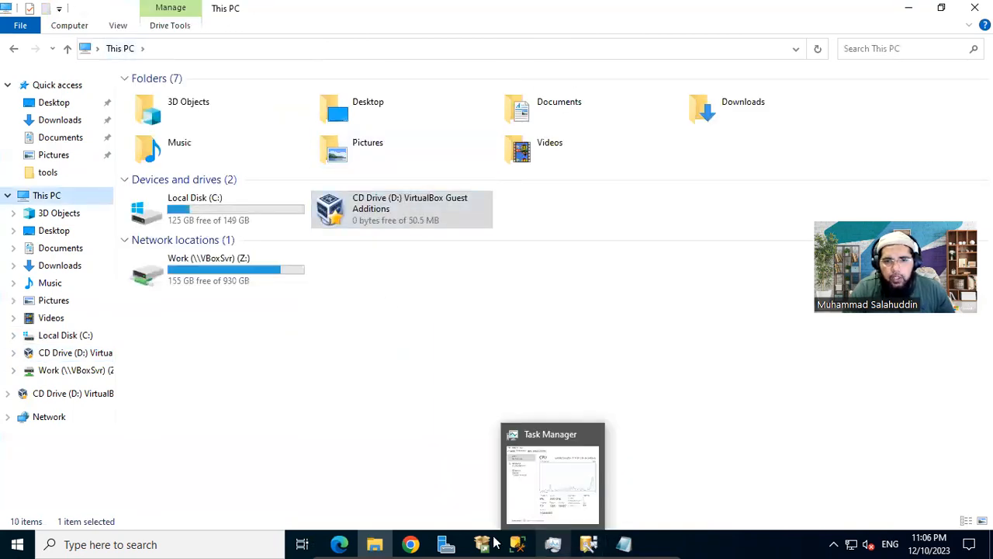
pyautogui.click(678, 356)
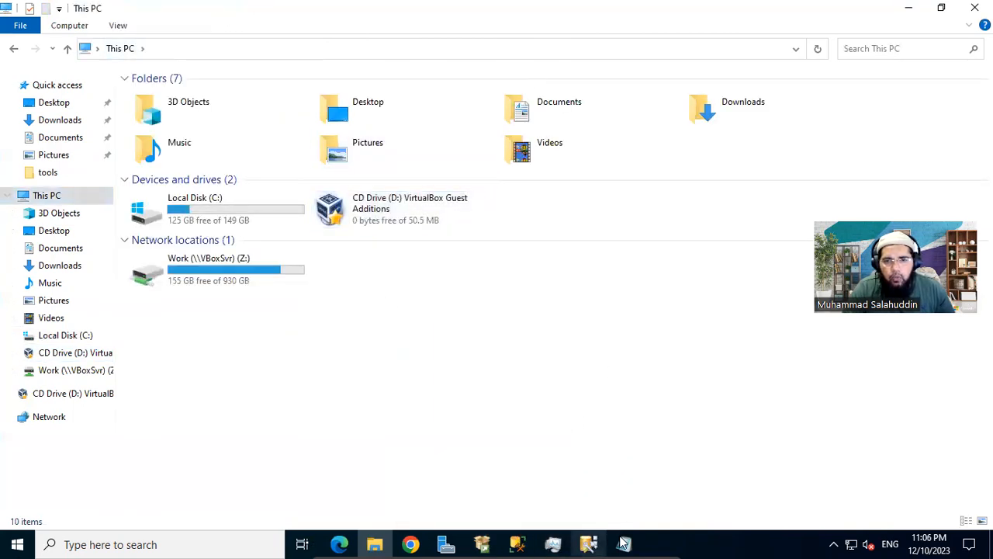
# Mount the second listed SERVER_EVAL_x64FRE_en-us.iso in the virtual machine's optical drive, refresh This PC and open the CD drive.
pyautogui.moveTo(597, 542)
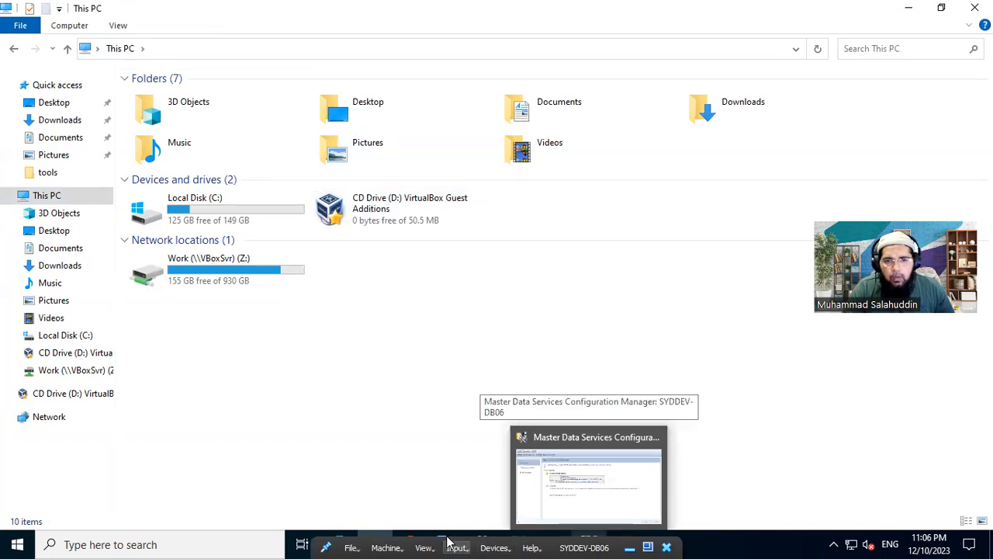
pyautogui.click(484, 545)
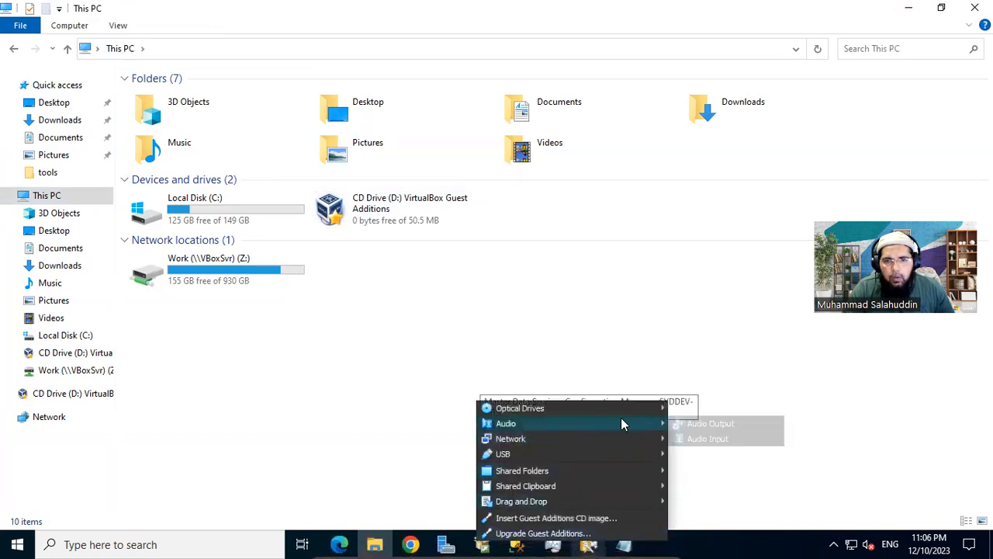
pyautogui.moveTo(654, 414)
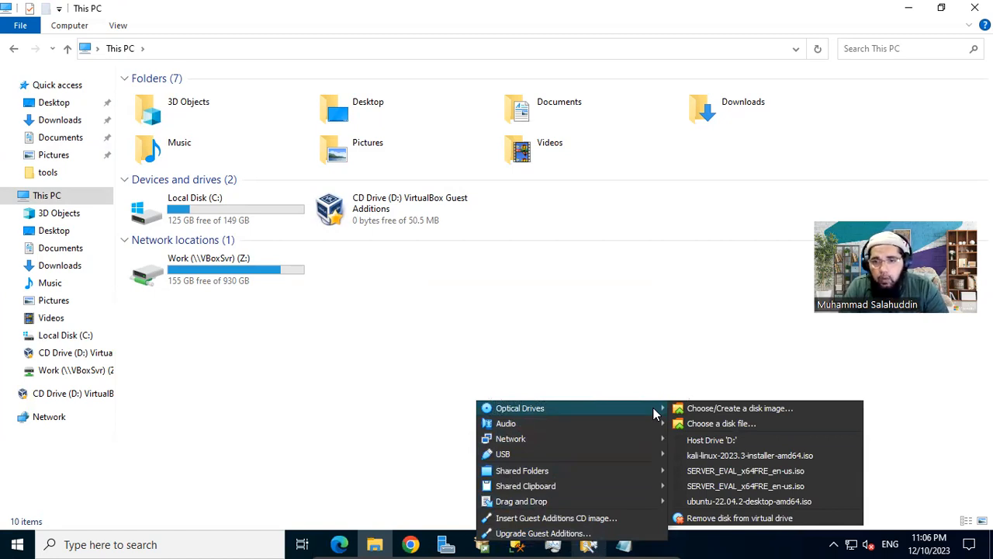
pyautogui.click(790, 487)
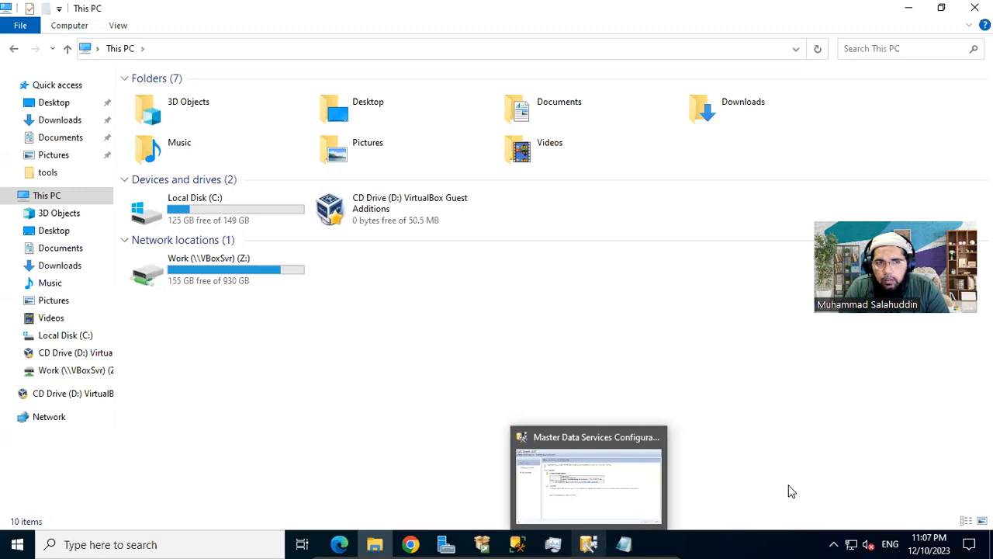
pyautogui.rightClick(270, 369)
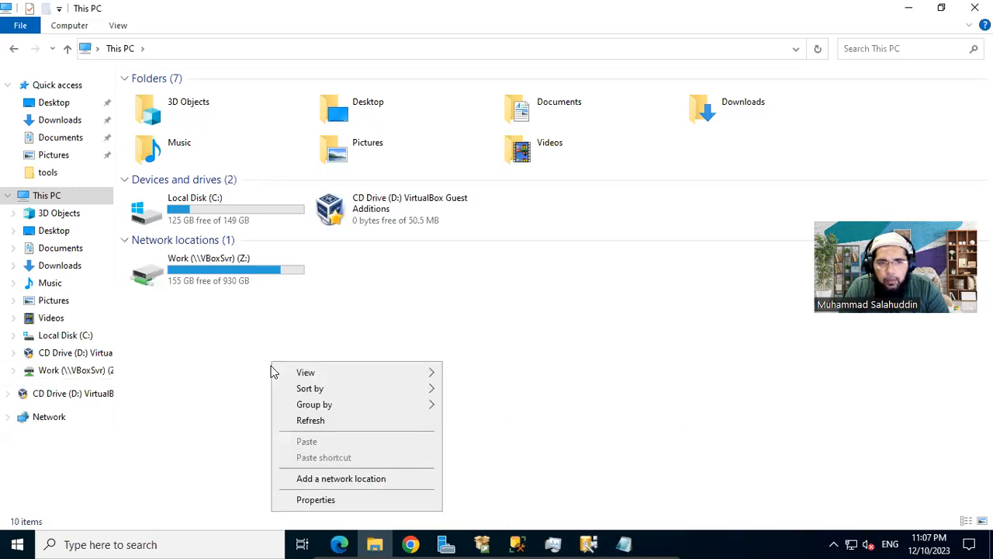
pyautogui.click(294, 420)
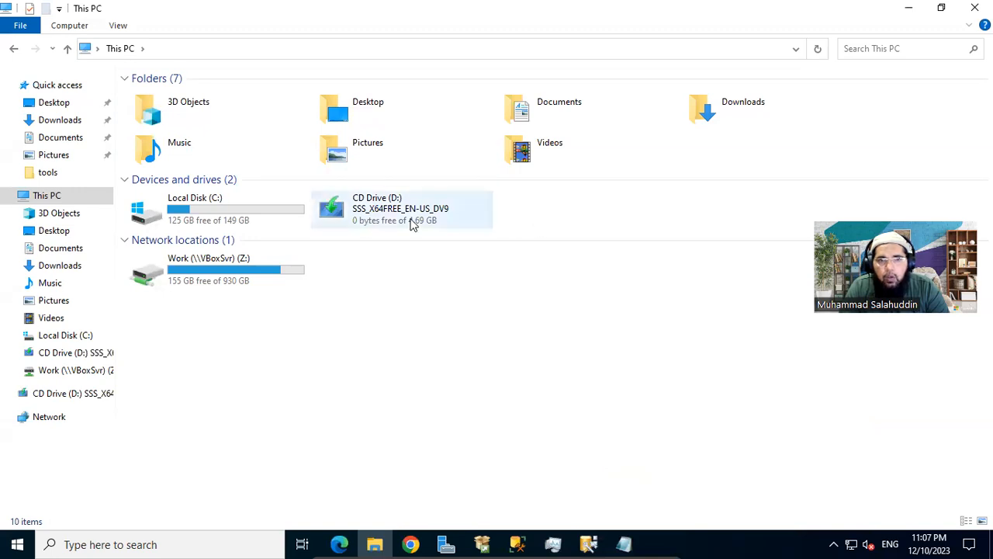
pyautogui.doubleClick(412, 222)
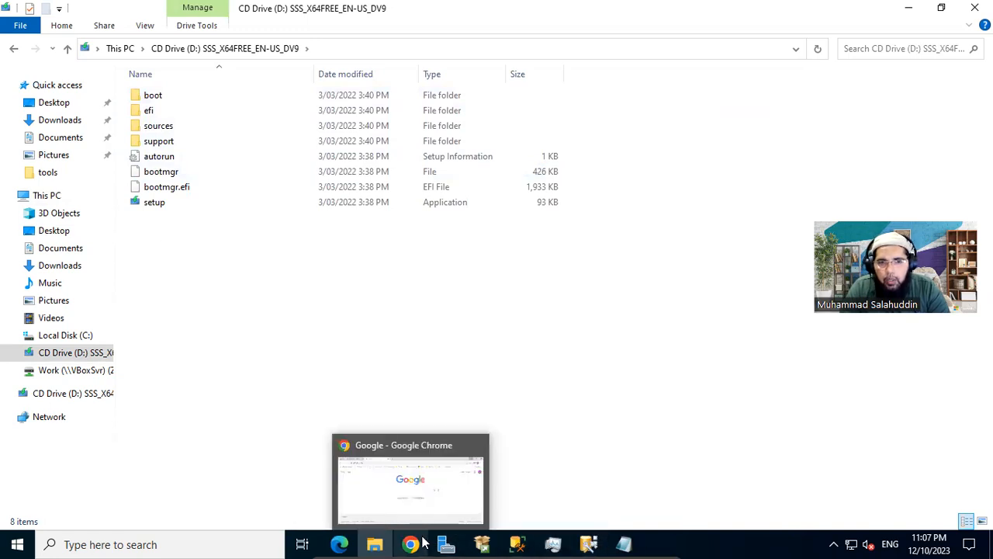
# Return to the Add Roles and Features Wizard, install the confirmed selections and close the wizard once installation has finished.
pyautogui.moveTo(462, 539)
pyautogui.click(524, 475)
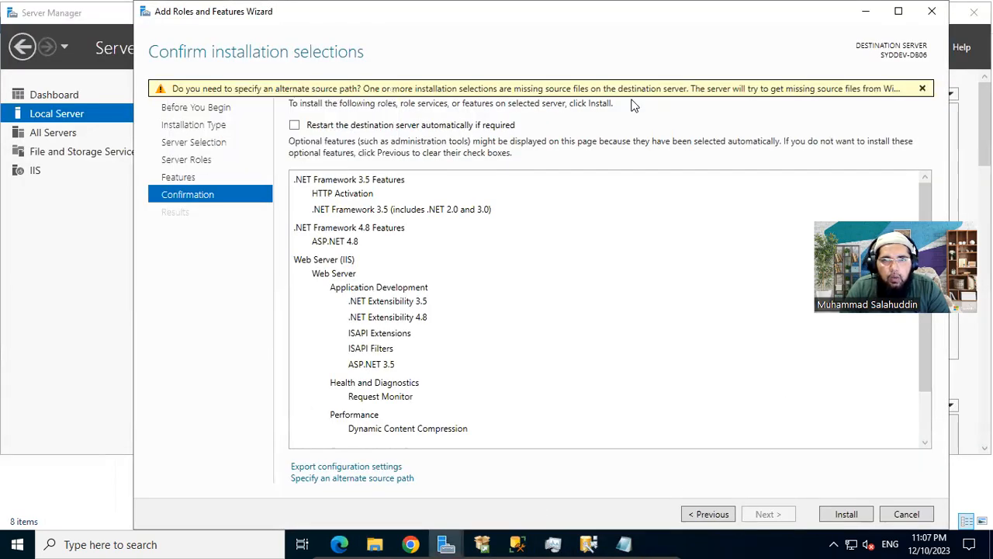
pyautogui.click(846, 514)
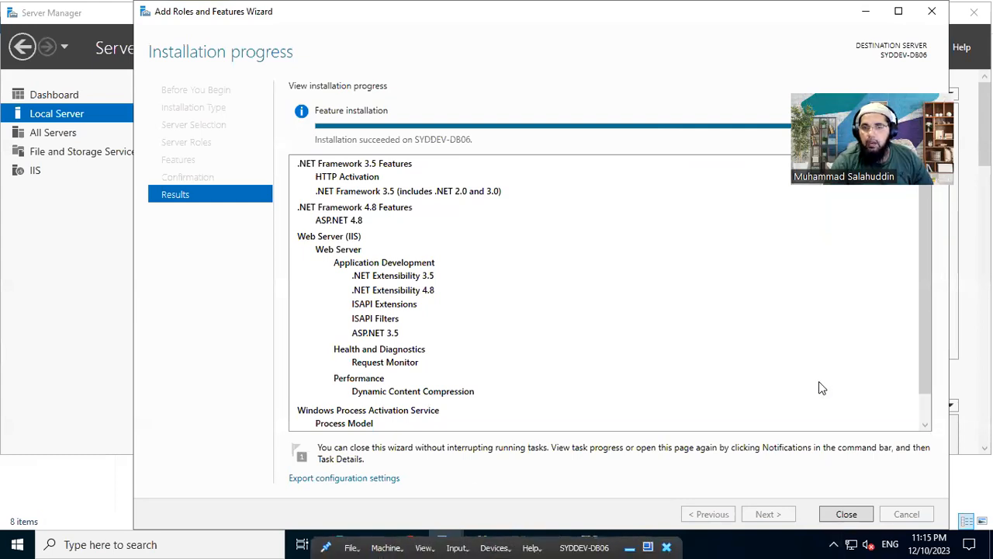
pyautogui.click(847, 516)
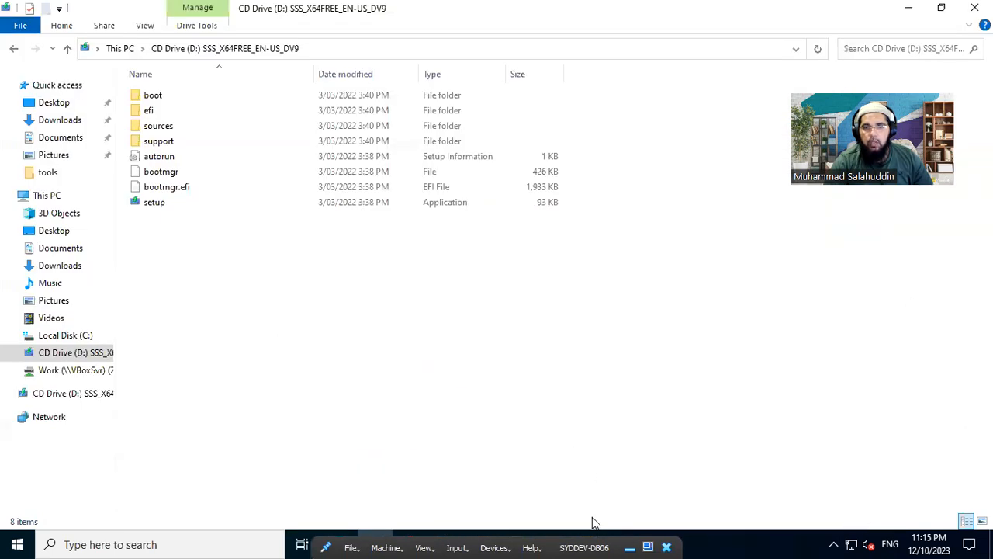
# Close and relaunch the SQL Server 2022 Master Data Services Configuration Manager to recheck the Internet Information Services prerequisites.
pyautogui.click(492, 546)
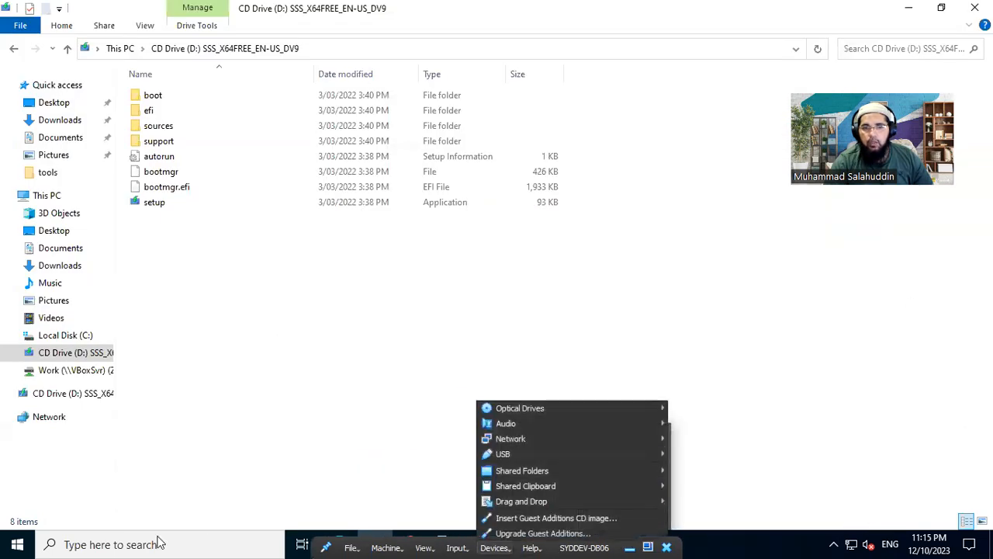
pyautogui.click(570, 83)
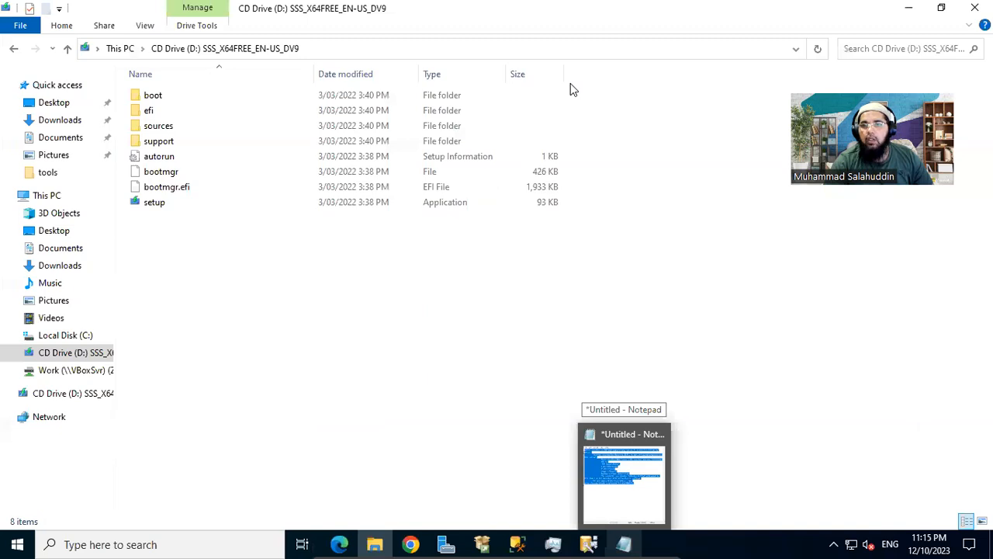
pyautogui.click(590, 543)
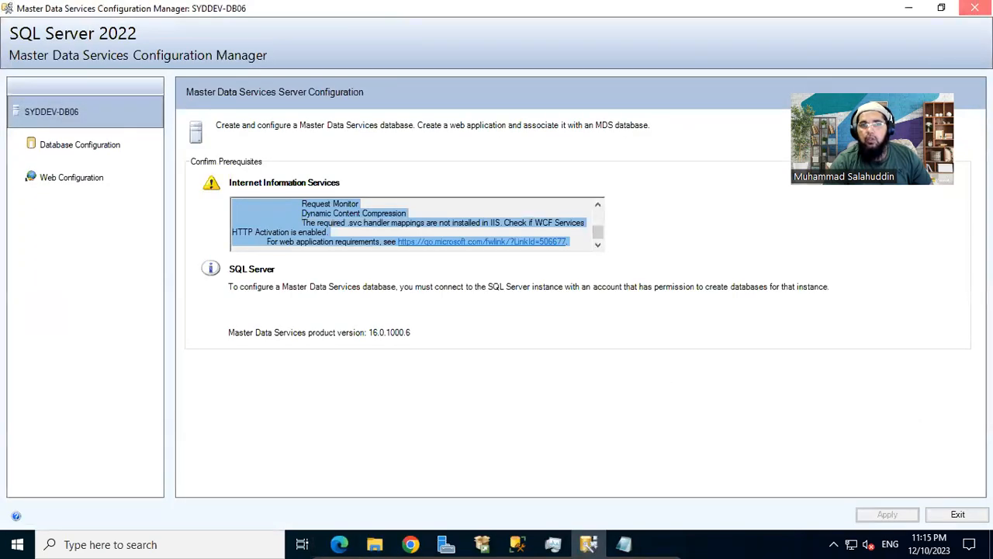
pyautogui.click(974, 8)
pyautogui.click(15, 544)
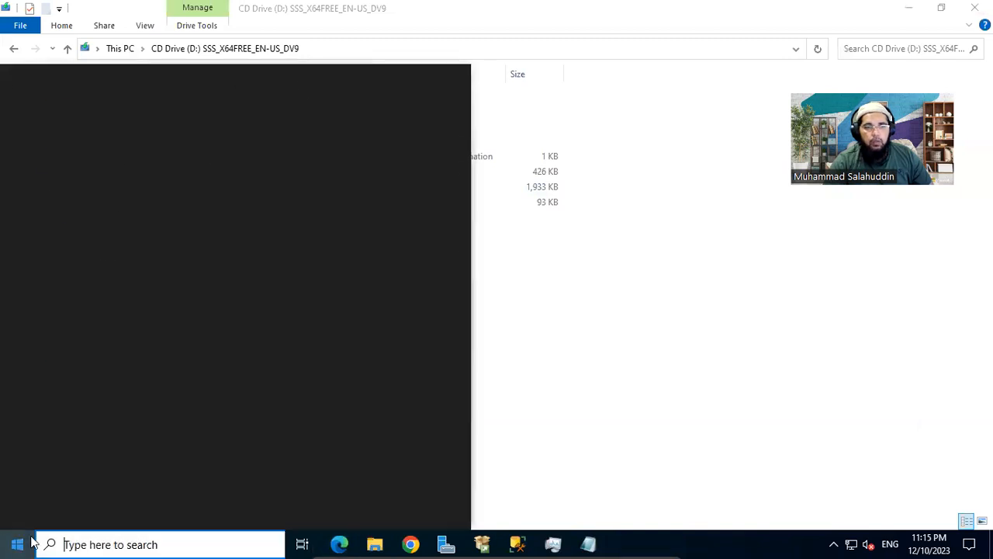
pyautogui.click(165, 296)
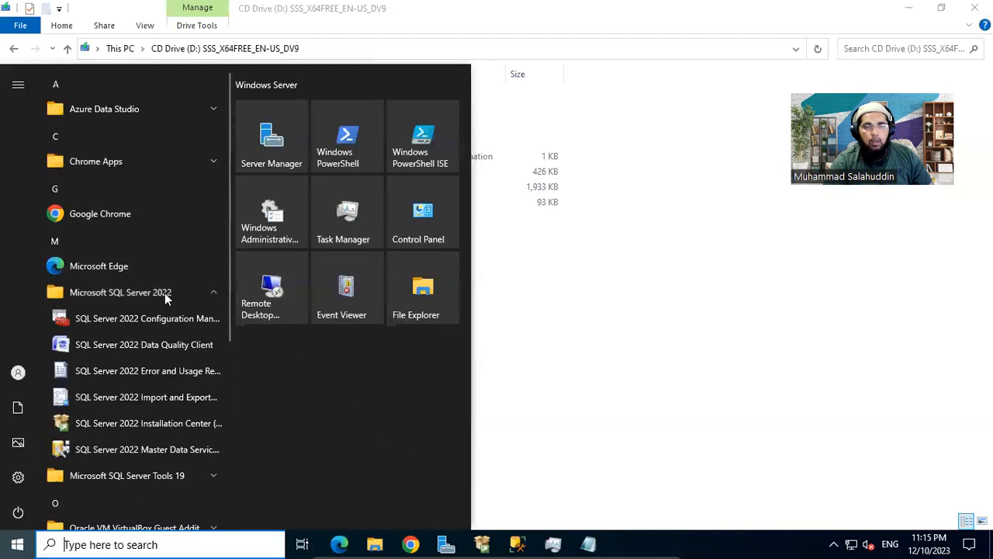
pyautogui.click(177, 448)
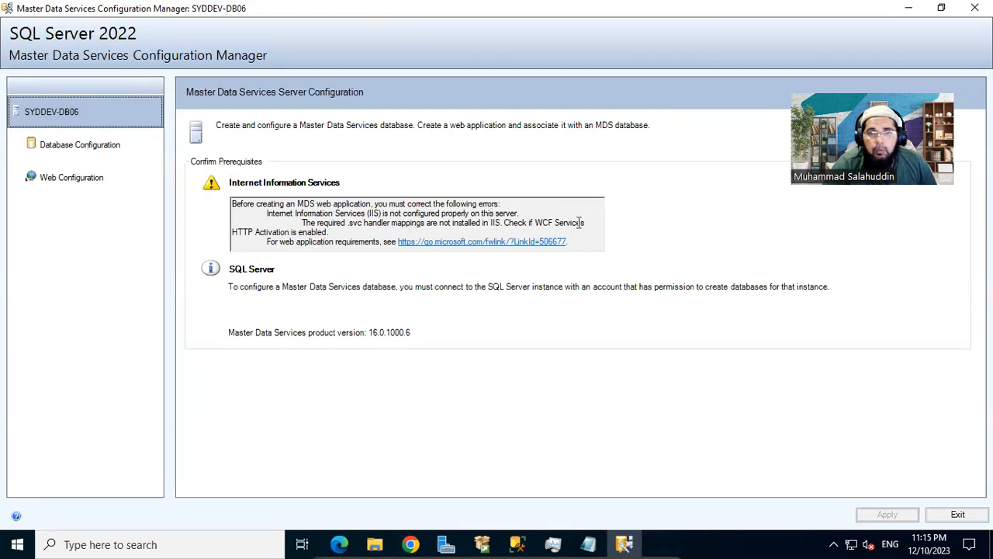
pyautogui.click(344, 224)
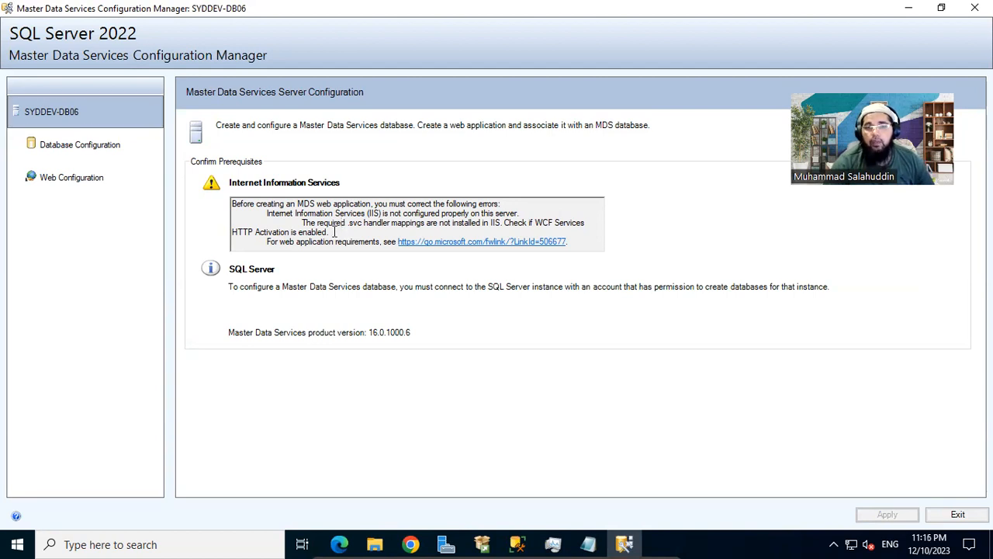
# Switch to Server Manager and start adding roles and features, keeping role-based installation and the default server, up to the server roles list.
pyautogui.click(441, 542)
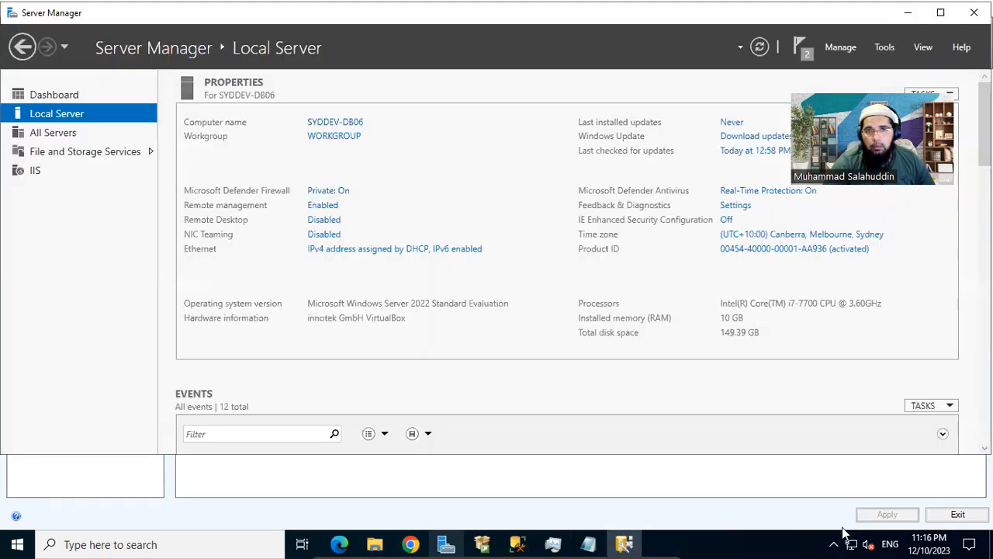
pyautogui.click(841, 48)
pyautogui.click(852, 67)
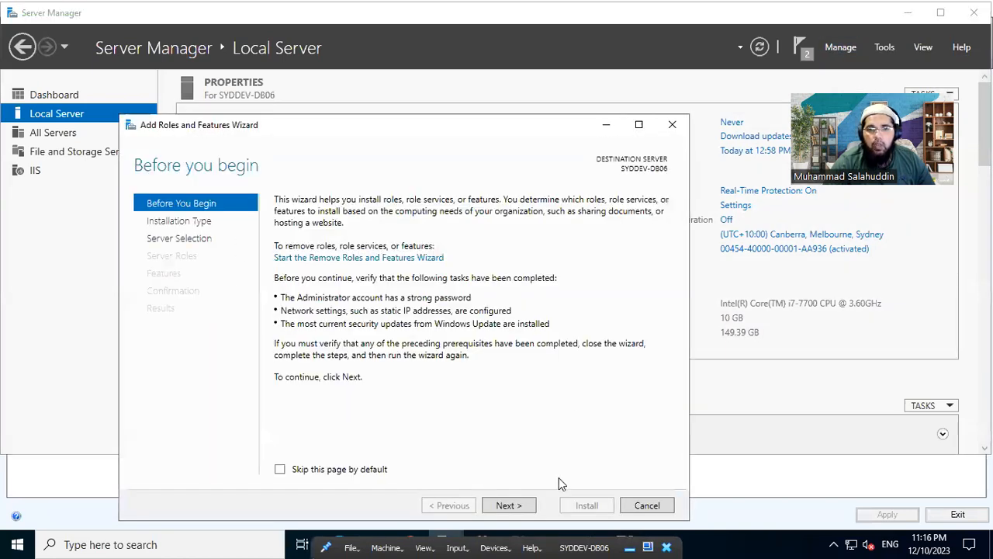
pyautogui.click(508, 506)
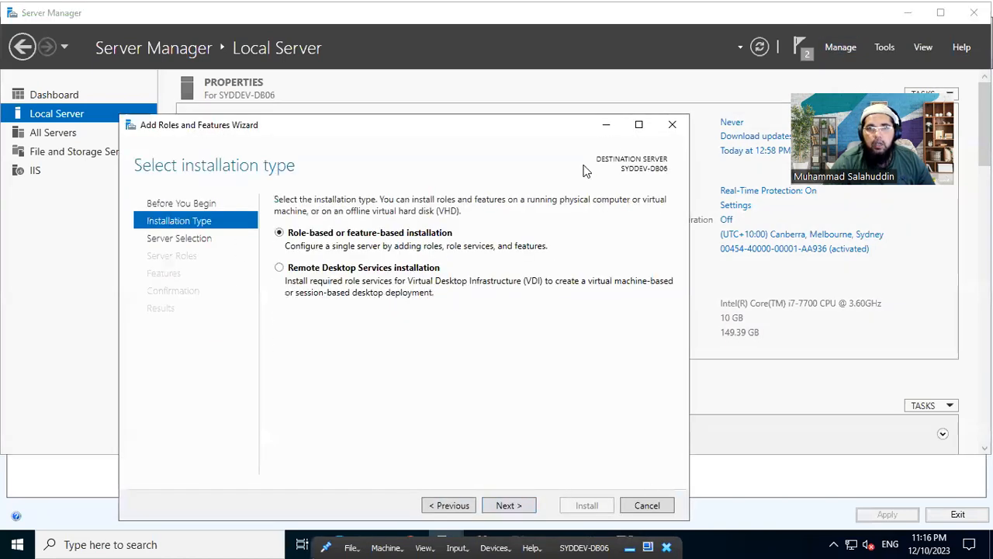
pyautogui.click(509, 505)
pyautogui.click(519, 509)
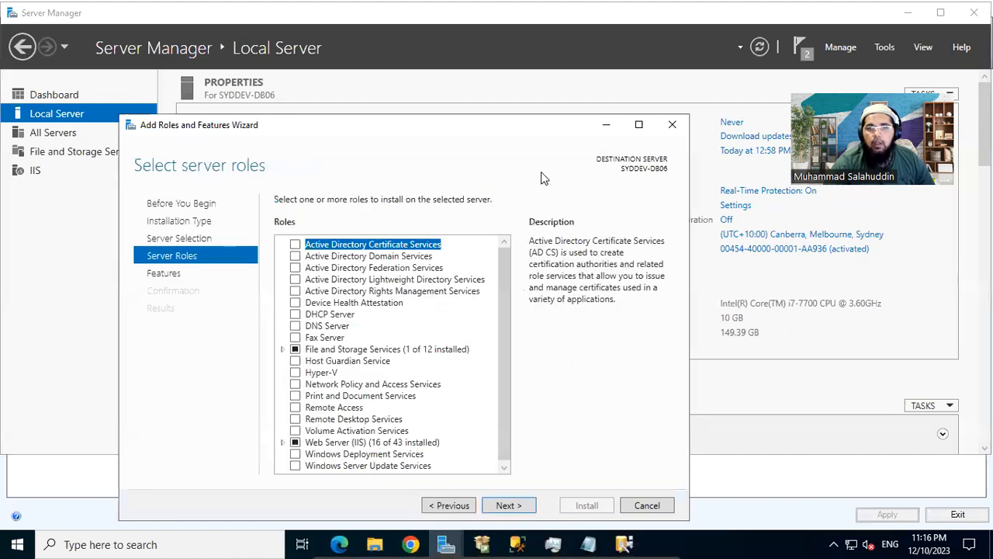
# Maximize the wizard and expand Web Server (IIS) down to its Application Development, Security, Performance, Health and Diagnostics, and Common HTTP Features role services.
pyautogui.click(639, 124)
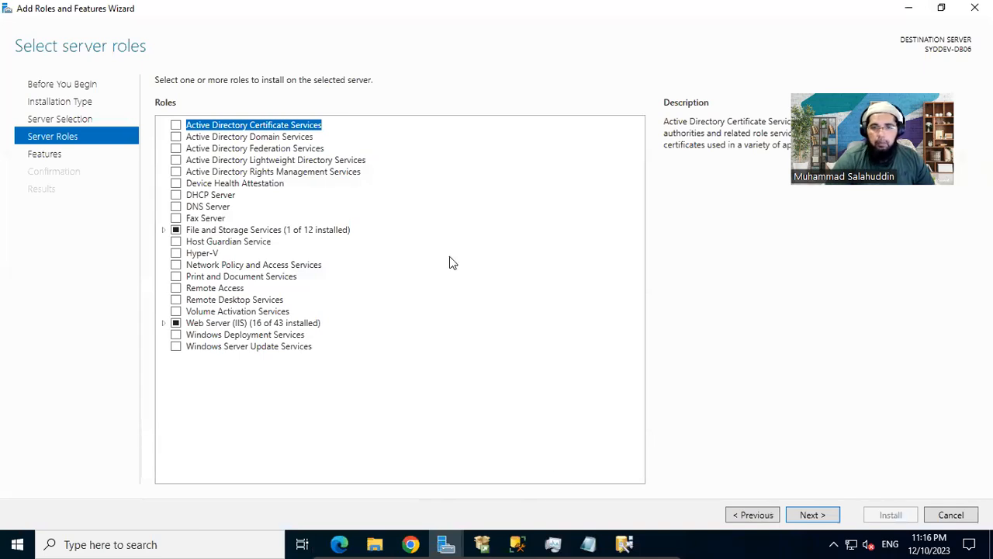
pyautogui.moveTo(590, 543)
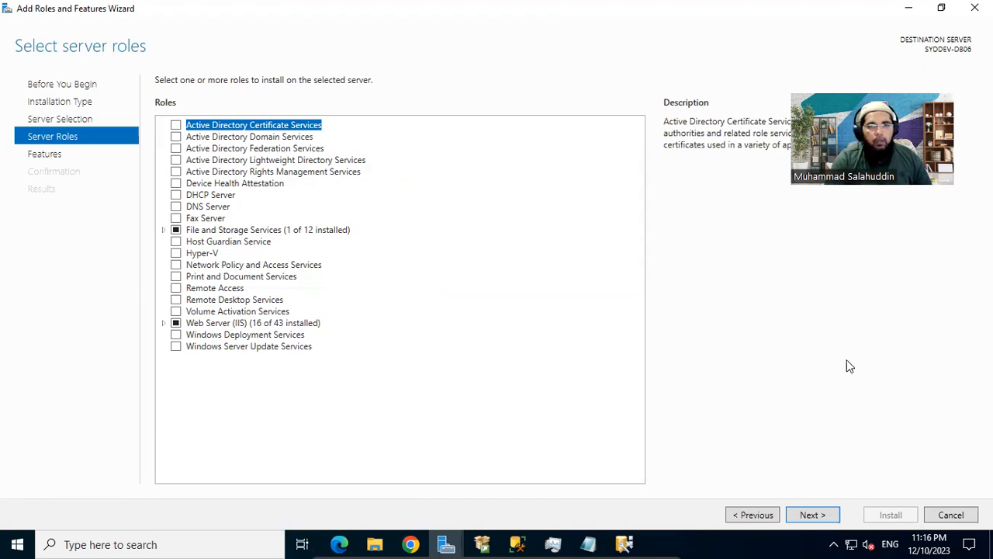
pyautogui.click(164, 324)
pyautogui.click(177, 334)
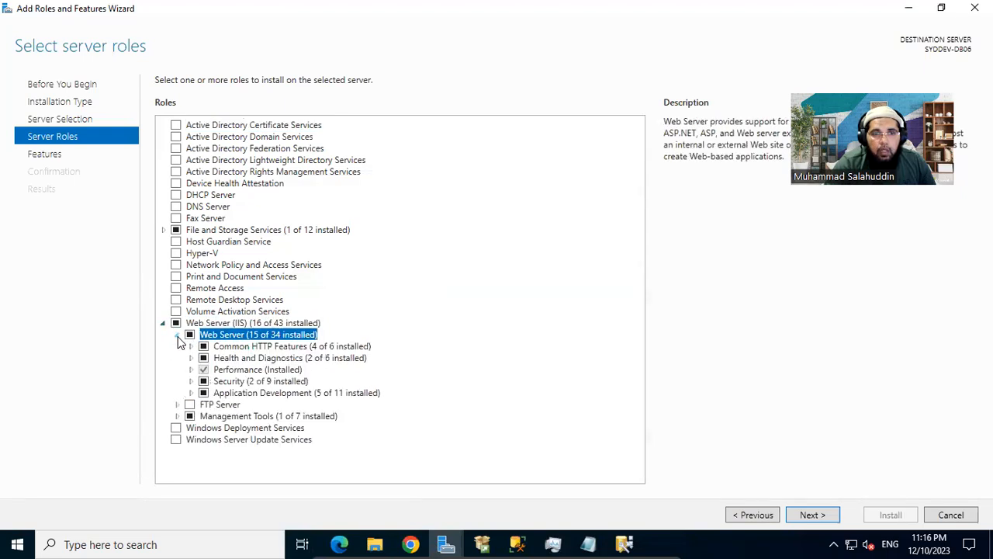
pyautogui.click(177, 416)
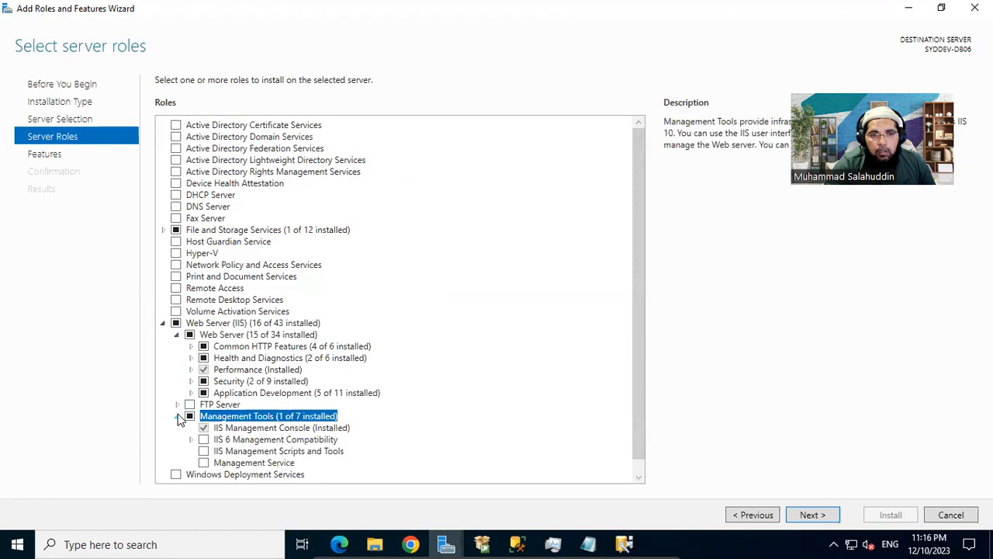
pyautogui.click(176, 416)
pyautogui.click(191, 393)
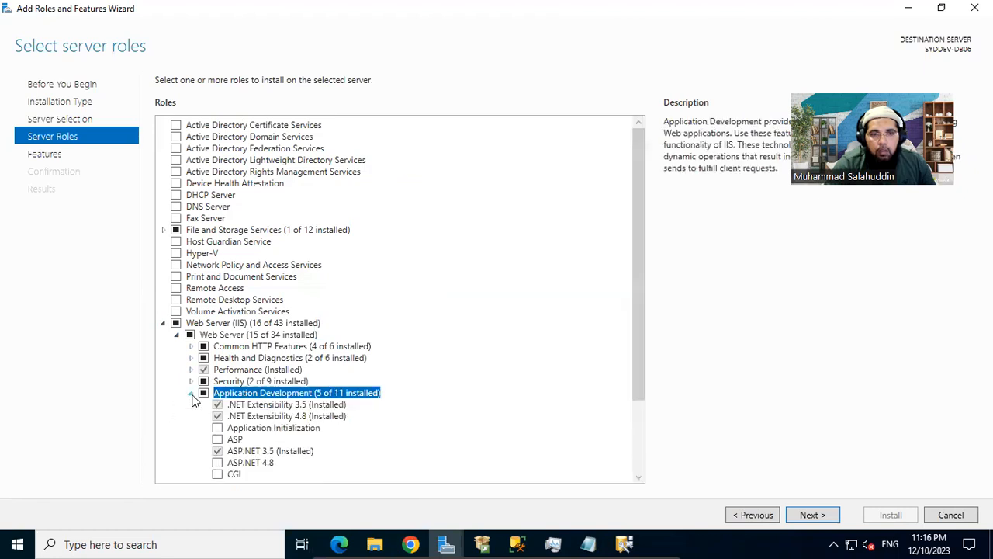
pyautogui.scroll(-3, 270, 472)
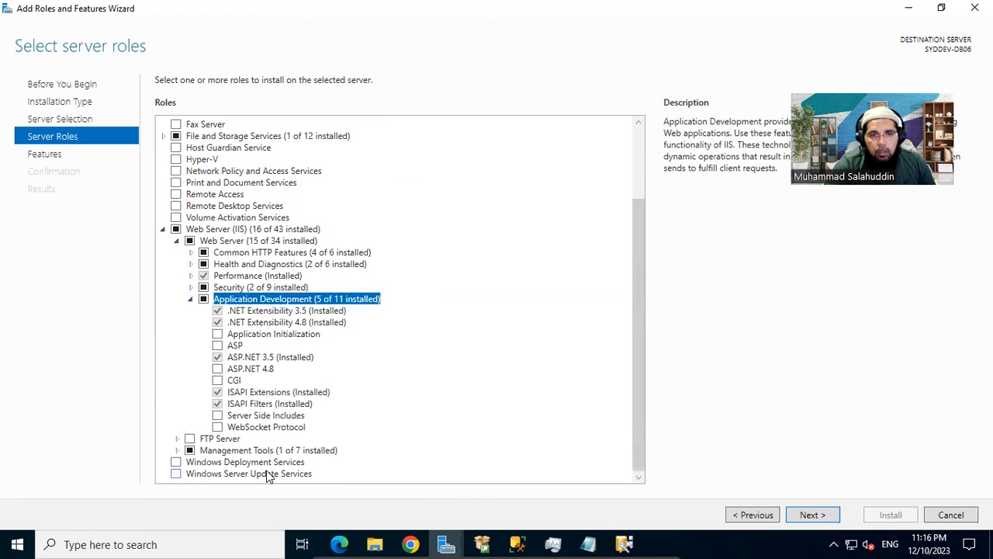
pyautogui.click(191, 287)
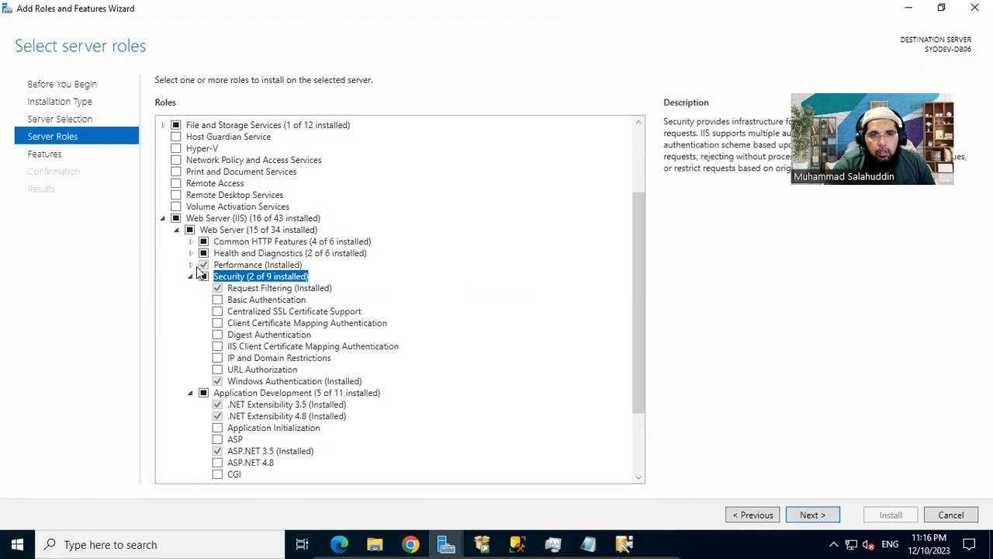
pyautogui.click(191, 266)
pyautogui.click(191, 254)
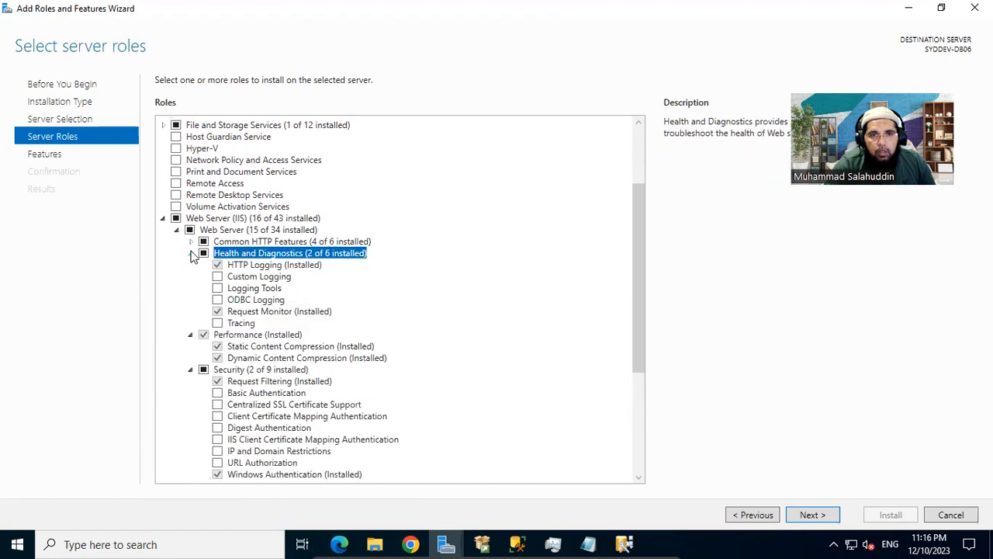
pyautogui.click(191, 242)
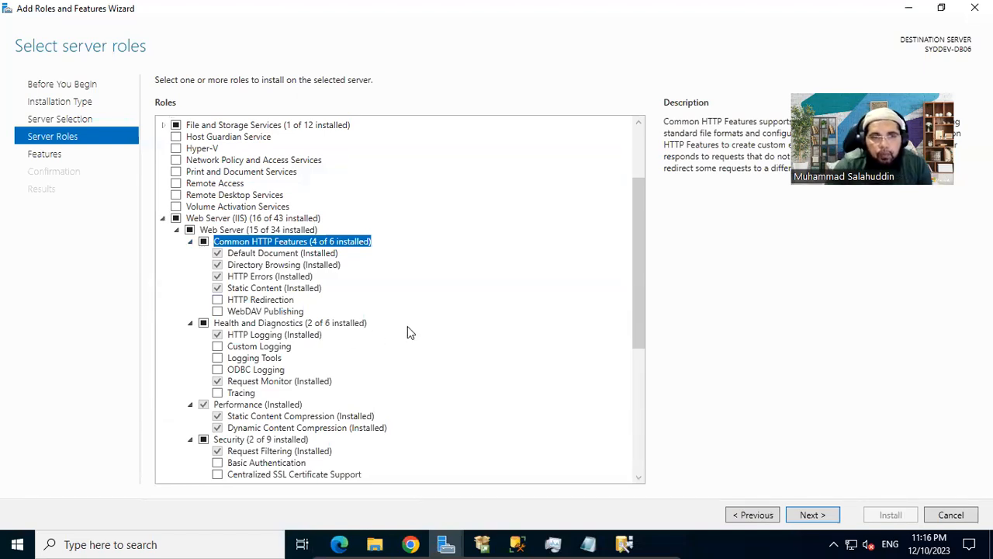
# Review which Web Server (IIS) role services are installed, including those under FTP Server, Management Tools and IIS 6 Management Compatibility.
pyautogui.scroll(3, 408, 326)
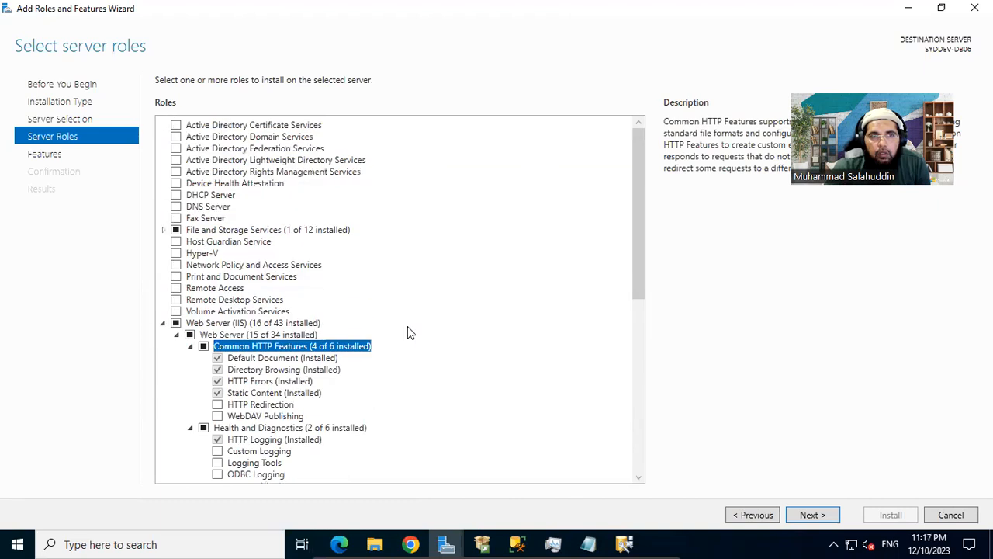
pyautogui.scroll(-3, 409, 329)
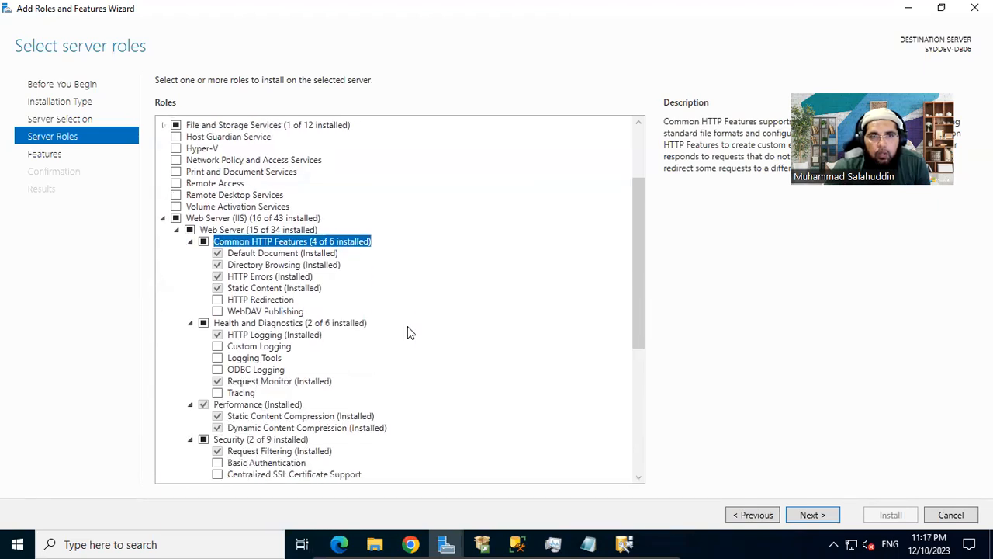
pyautogui.scroll(-1, 295, 325)
pyautogui.scroll(-1, 221, 368)
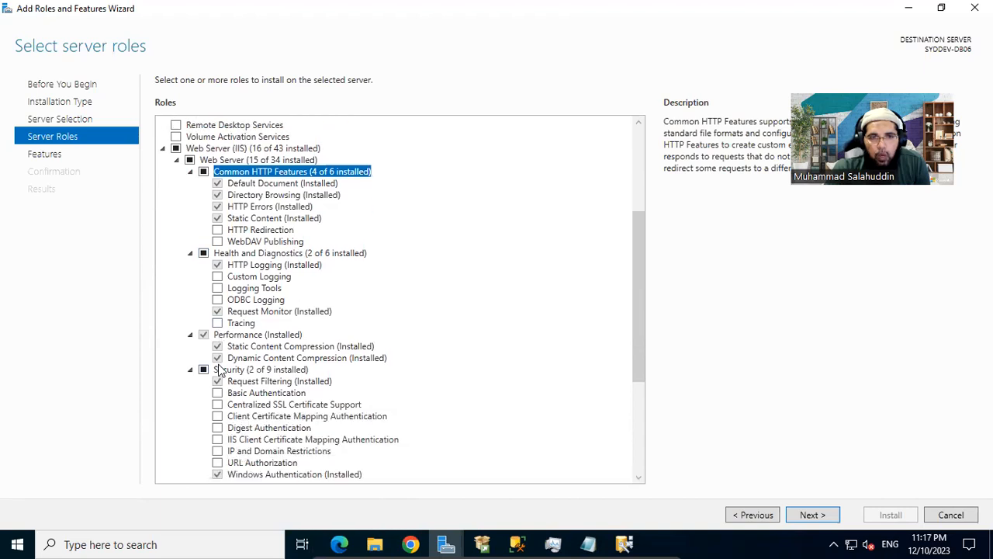
pyautogui.scroll(-2, 248, 380)
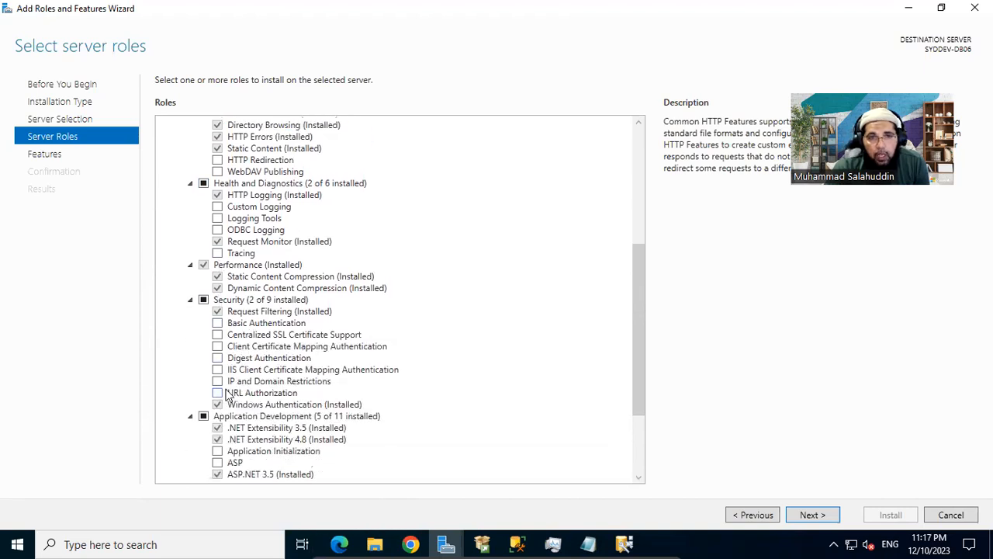
pyautogui.scroll(-3, 296, 388)
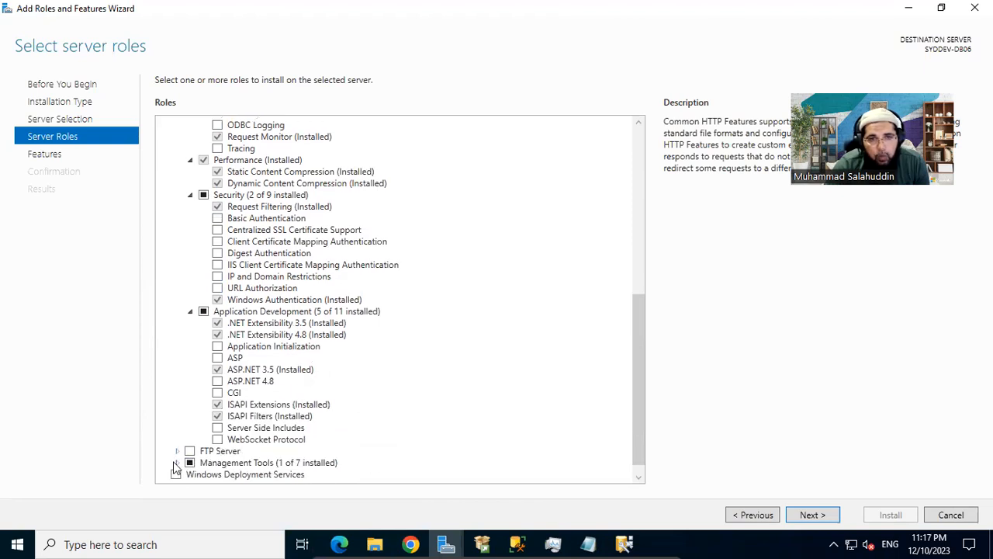
pyautogui.click(177, 463)
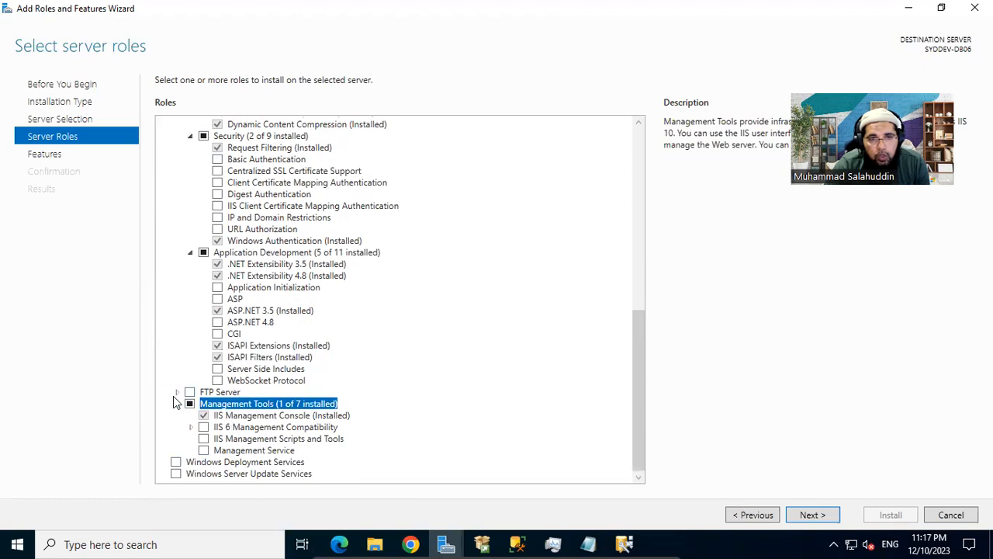
pyautogui.click(177, 392)
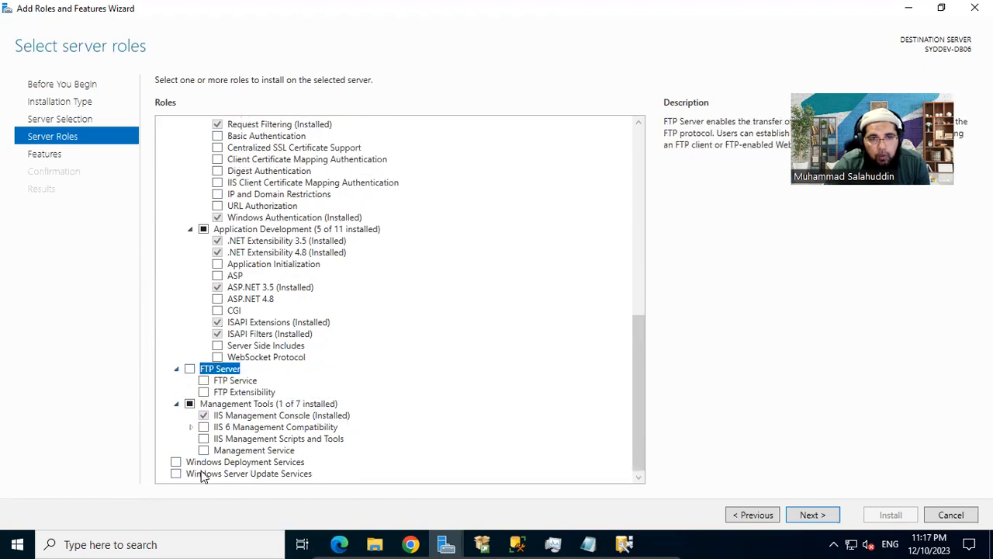
pyautogui.click(190, 428)
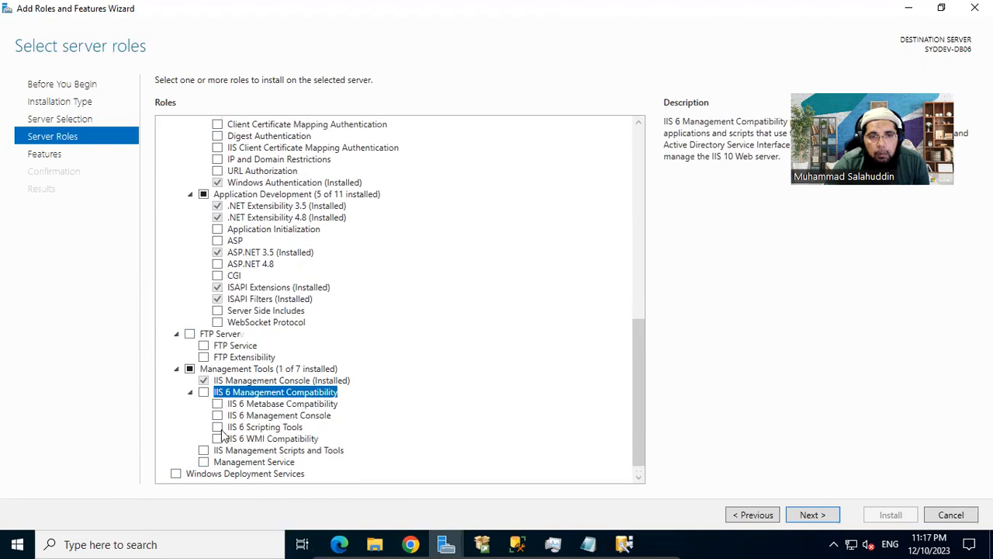
pyautogui.scroll(2, 372, 439)
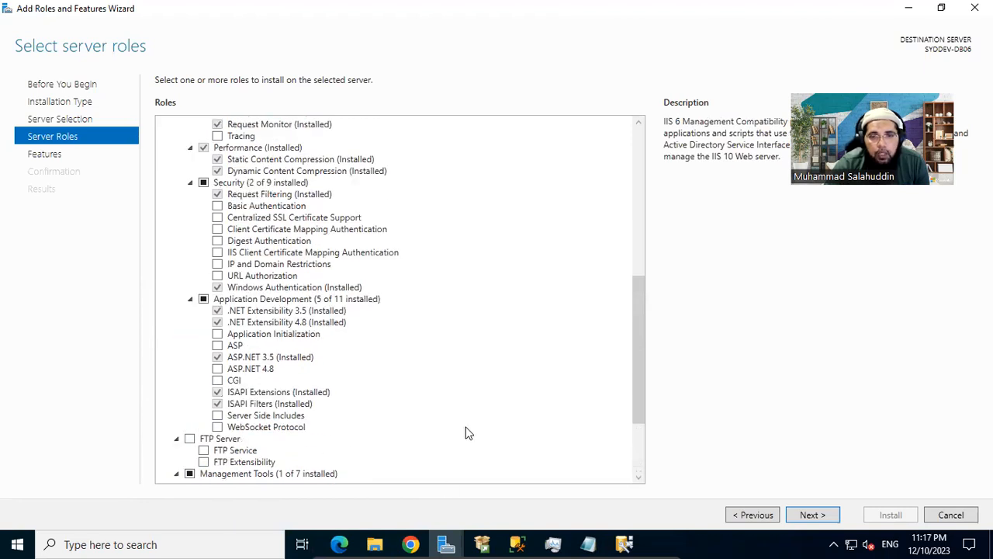
# Proceed to the features list and select HTTP Activation under .NET Framework 4.8 WCF Services, adding the role services it requires.
pyautogui.click(813, 515)
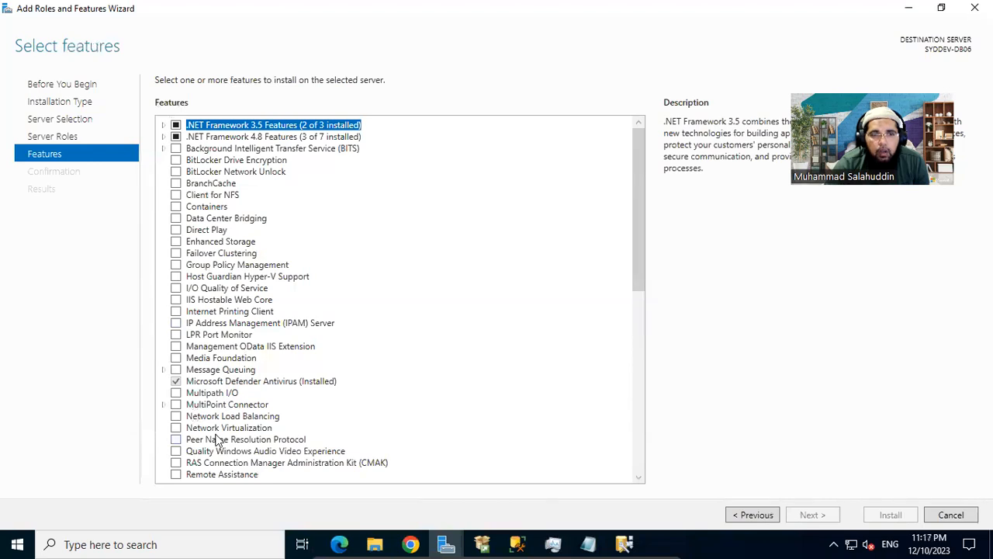
pyautogui.scroll(-8, 218, 440)
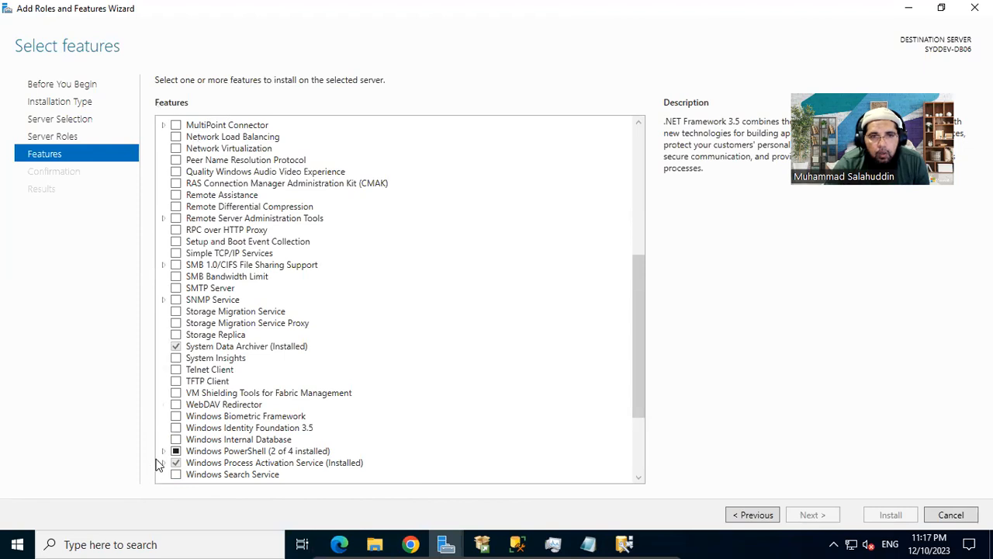
pyautogui.scroll(-4, 334, 424)
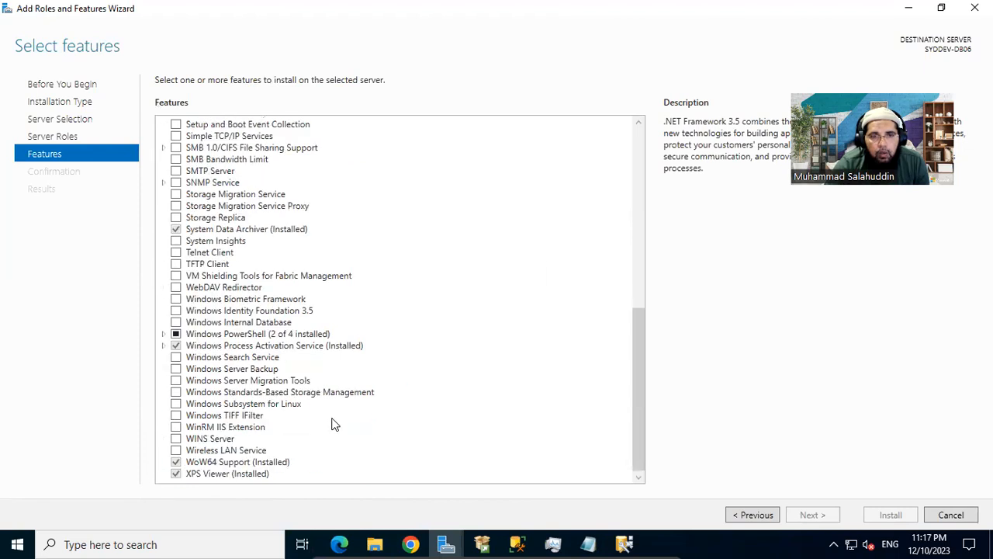
pyautogui.scroll(10, 334, 425)
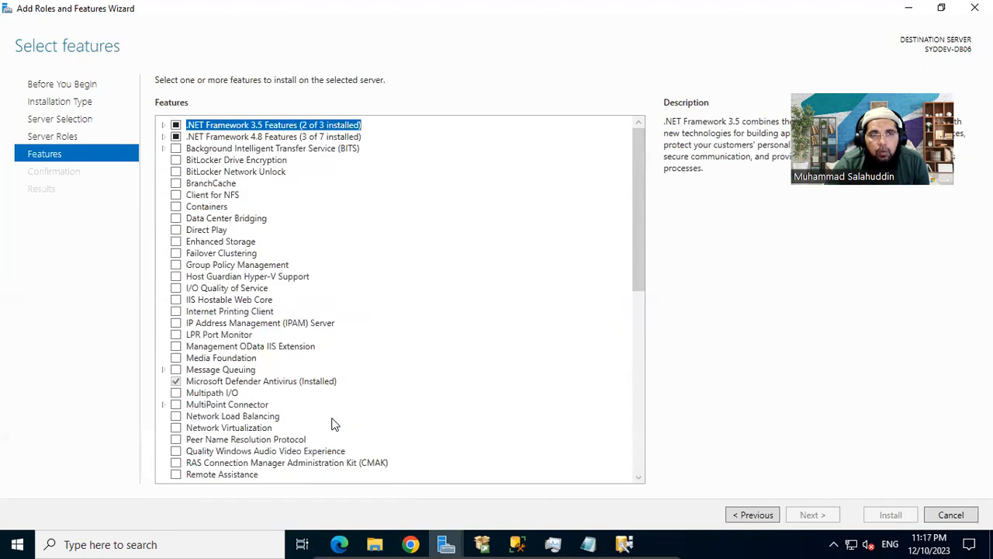
pyautogui.click(162, 136)
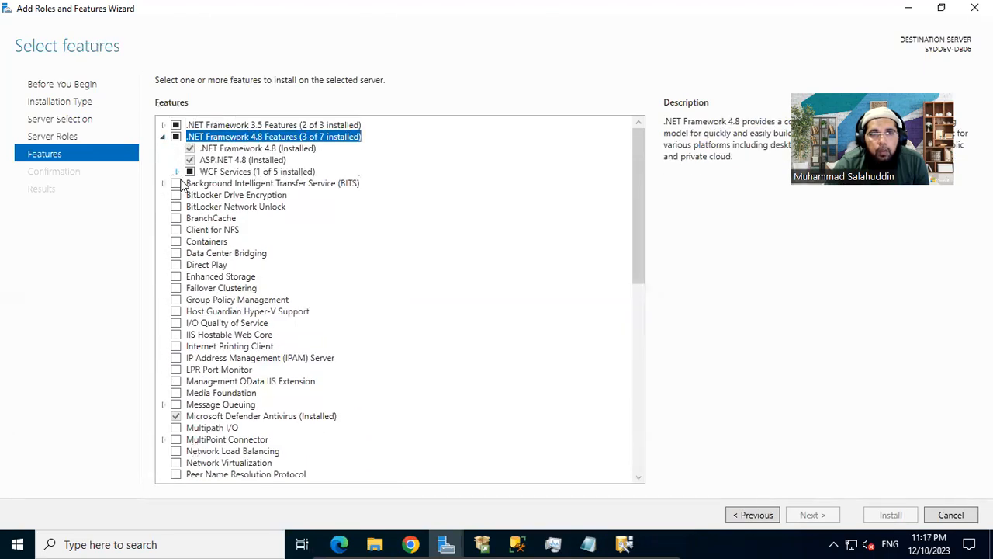
pyautogui.click(177, 171)
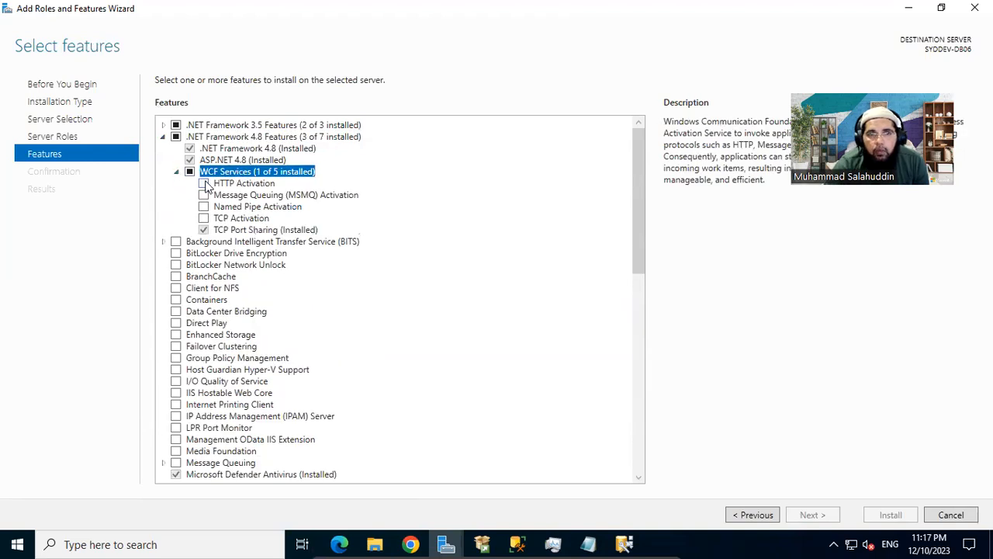
pyautogui.click(204, 184)
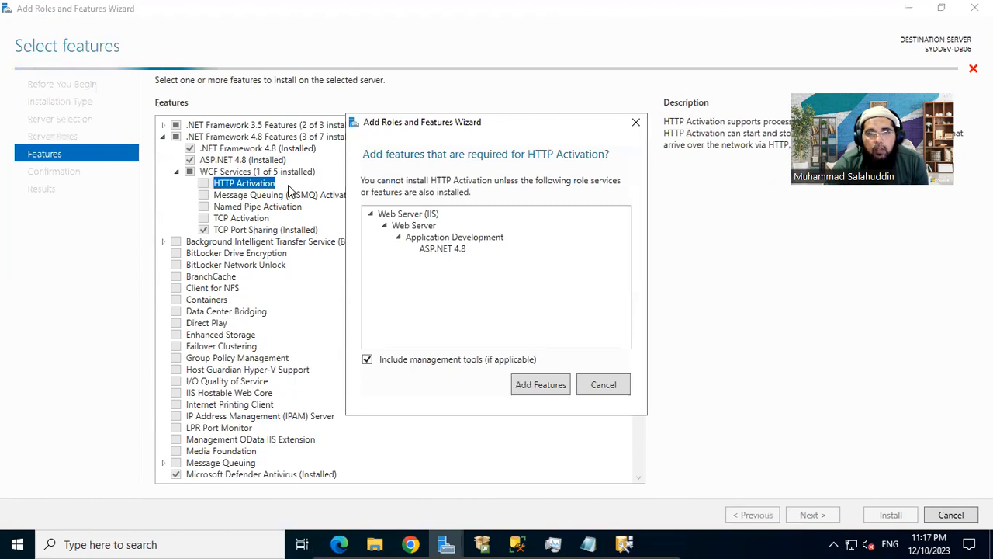
pyautogui.click(532, 386)
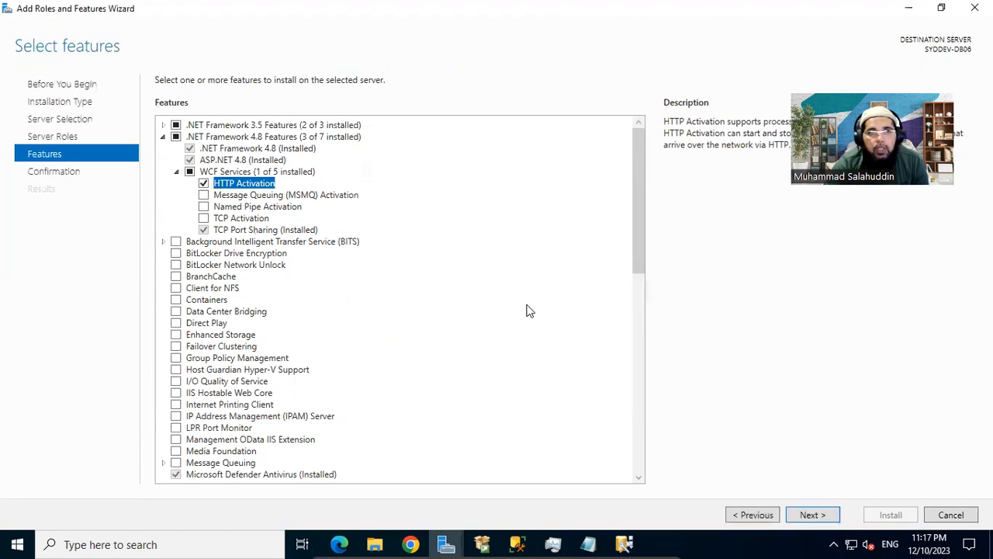
# Check the .NET Framework 3.5 features, then confirm and start installing HTTP Activation and ASP.NET 4.8.
pyautogui.click(164, 127)
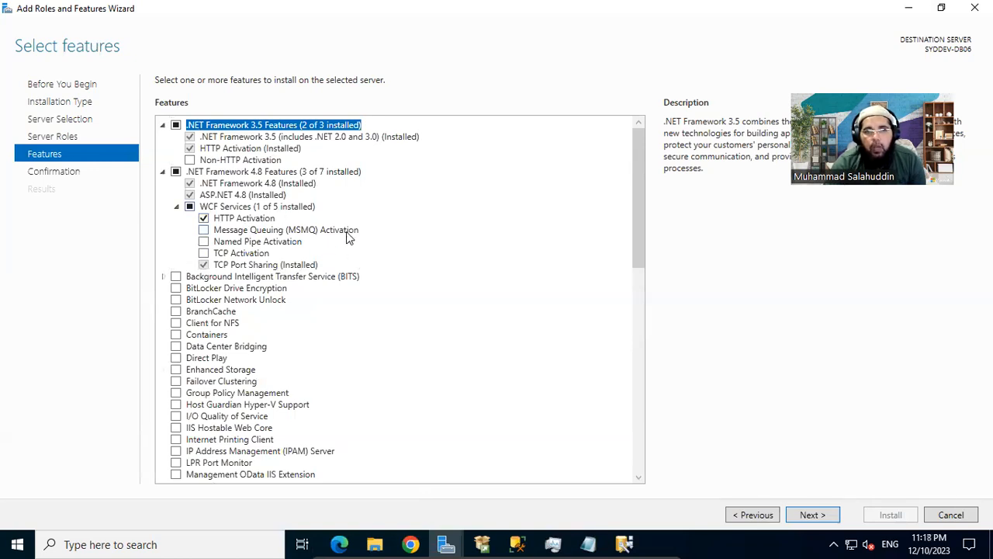
pyautogui.click(810, 513)
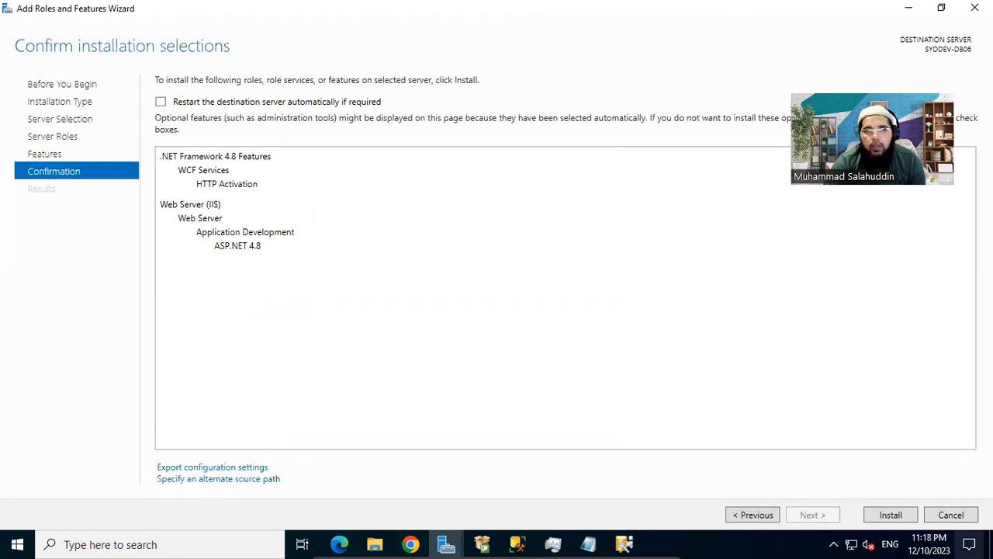
pyautogui.click(889, 514)
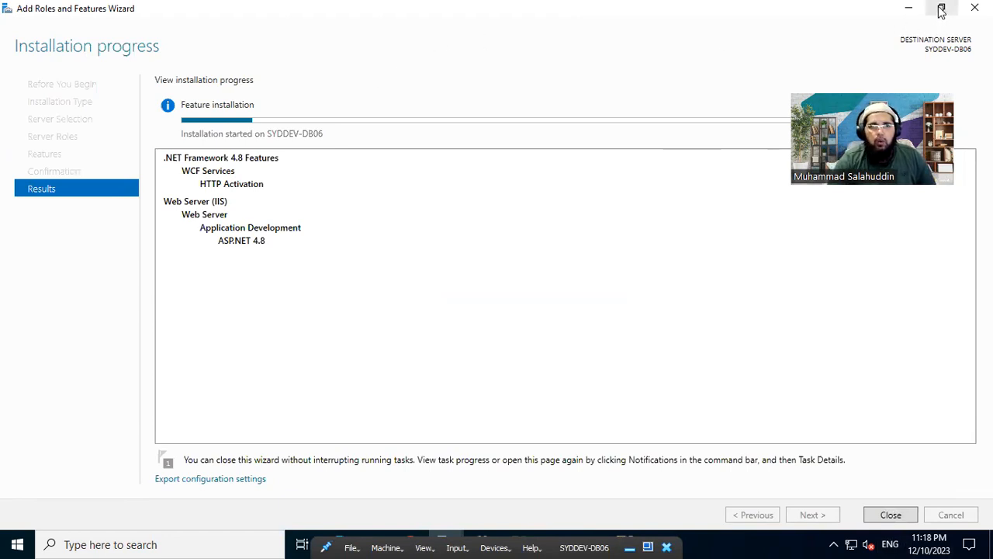
# Restore the wizard from full screen, move it higher over Server Manager and enlarge it slightly.
pyautogui.doubleClick(369, 12)
pyautogui.moveTo(427, 120); pyautogui.dragTo(463, 51)
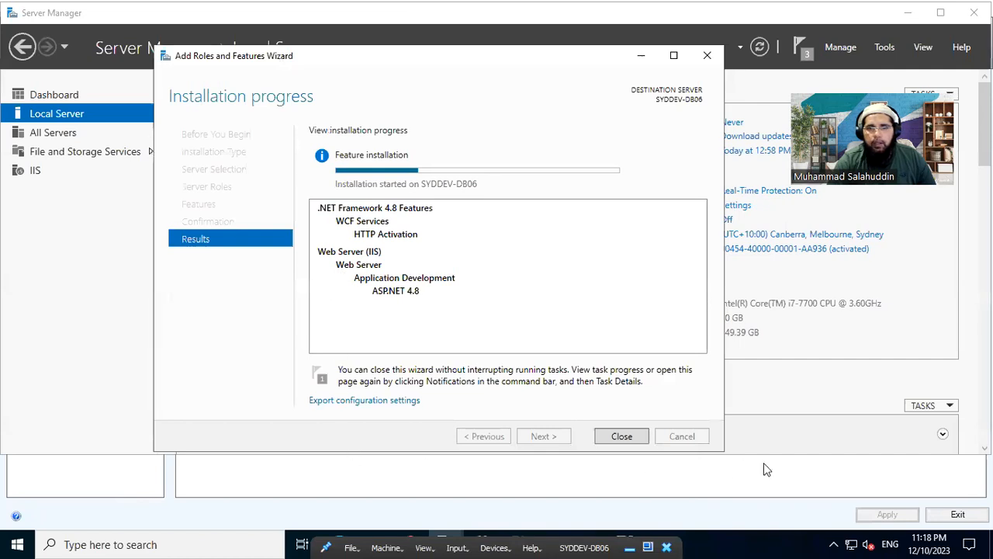
pyautogui.moveTo(724, 450); pyautogui.dragTo(775, 485)
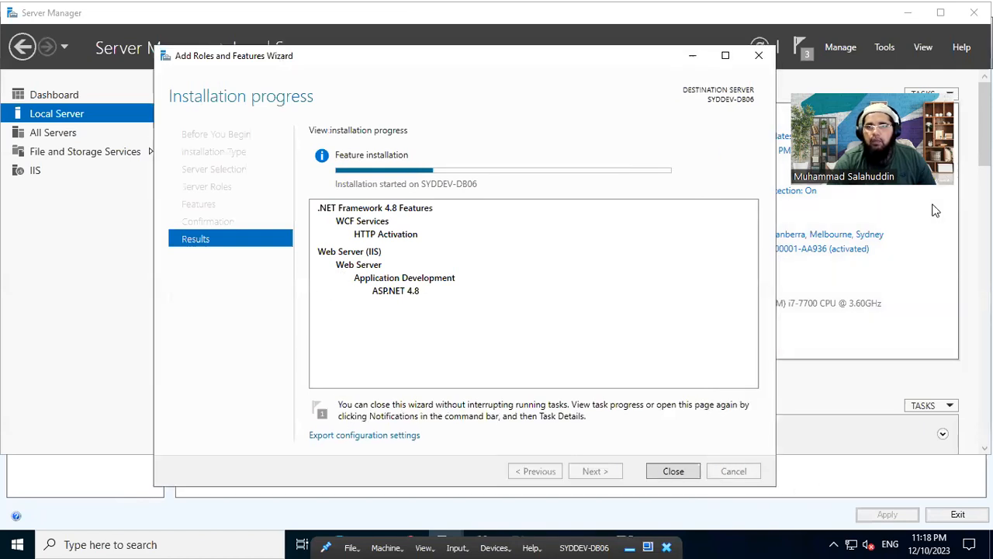
pyautogui.moveTo(450, 64); pyautogui.dragTo(451, 53)
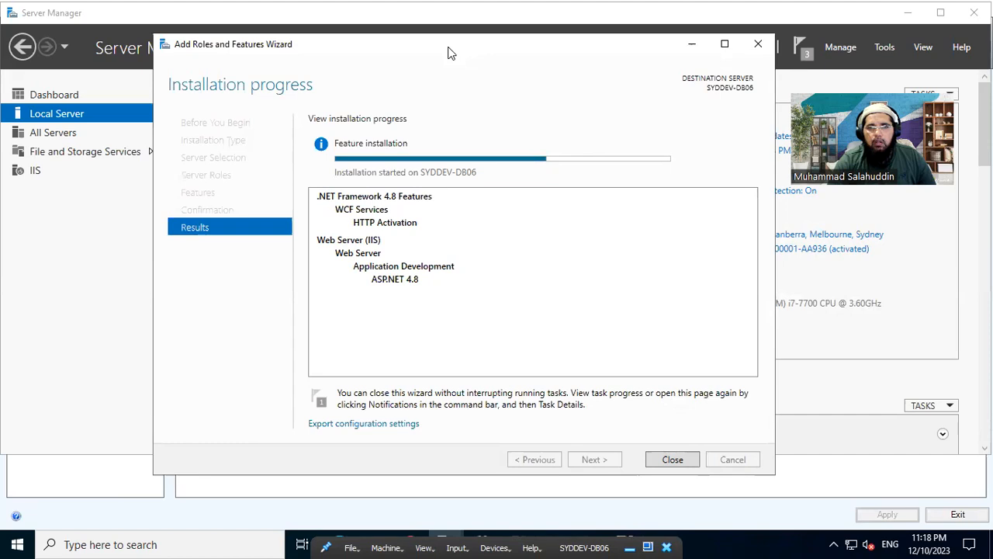
# Close the Master Data Services Configuration Manager while the installation runs, and move the wizard higher on the screen.
pyautogui.click(745, 543)
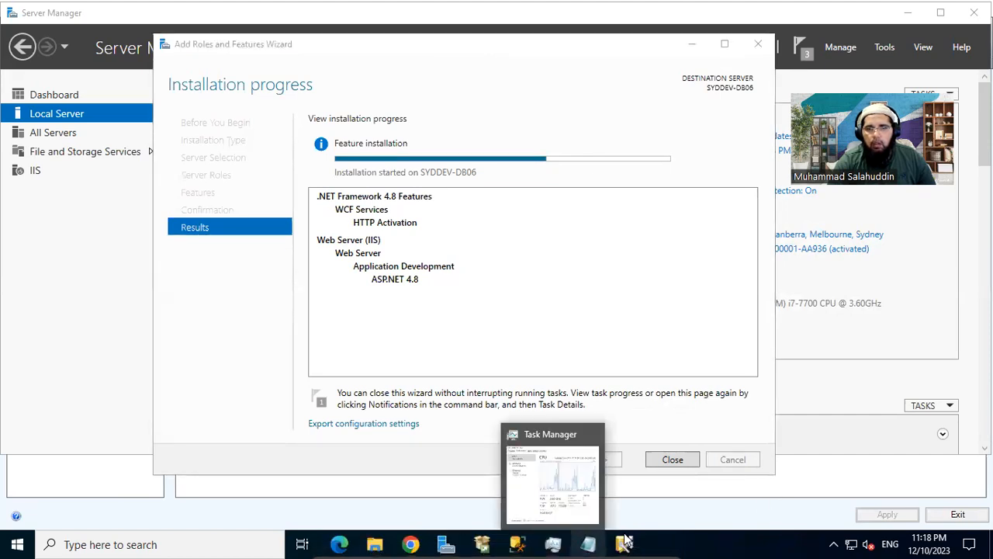
pyautogui.moveTo(625, 541)
pyautogui.click(687, 441)
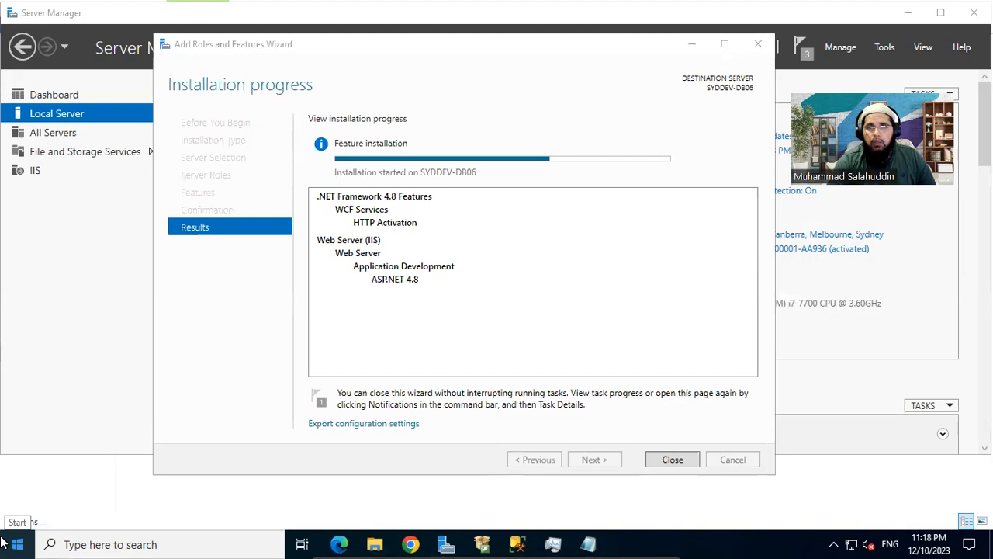
pyautogui.moveTo(489, 48); pyautogui.dragTo(519, 30)
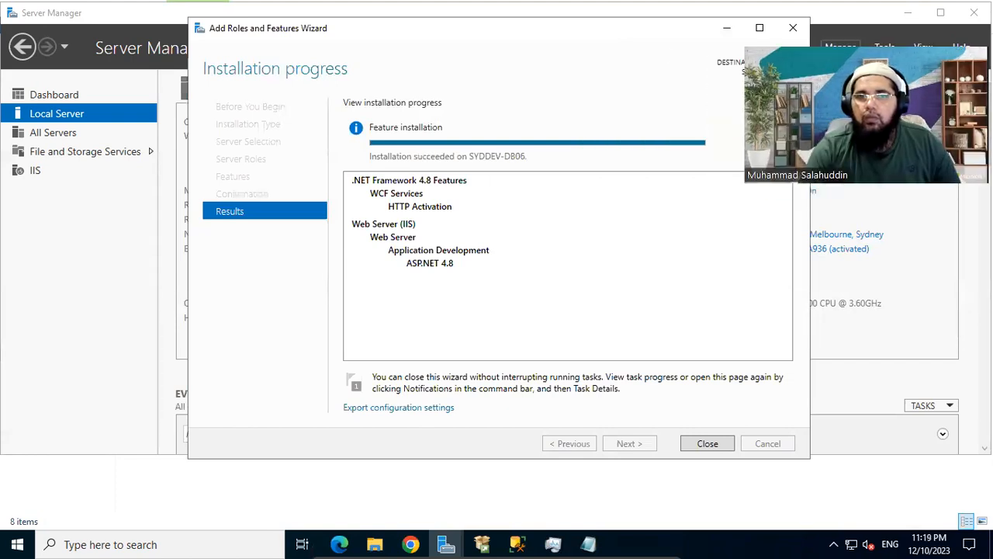
# Close the completed Add Roles and Features Wizard and launch the SQL Server 2022 Master Data Services Configuration Manager.
pyautogui.moveTo(538, 37); pyautogui.dragTo(466, 37)
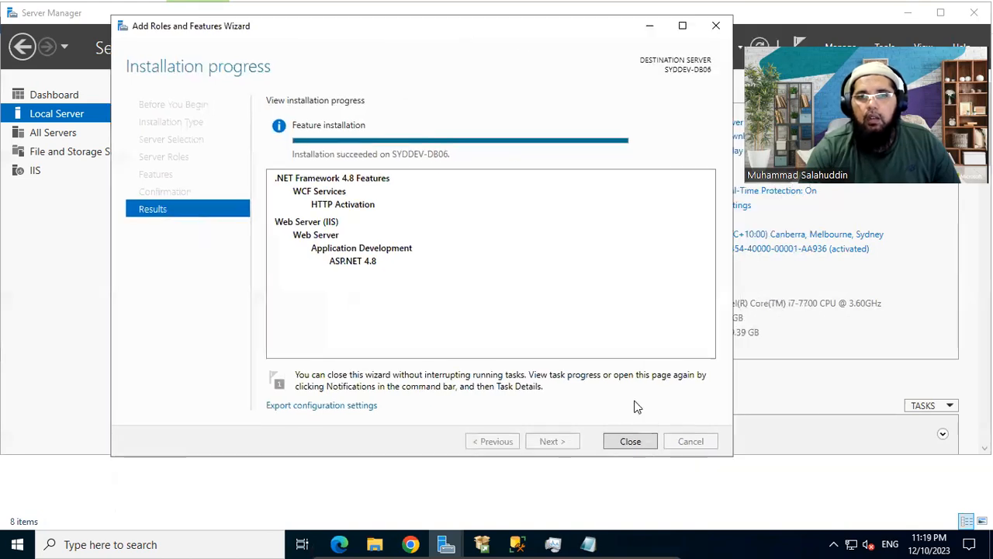
pyautogui.click(631, 442)
pyautogui.click(8, 544)
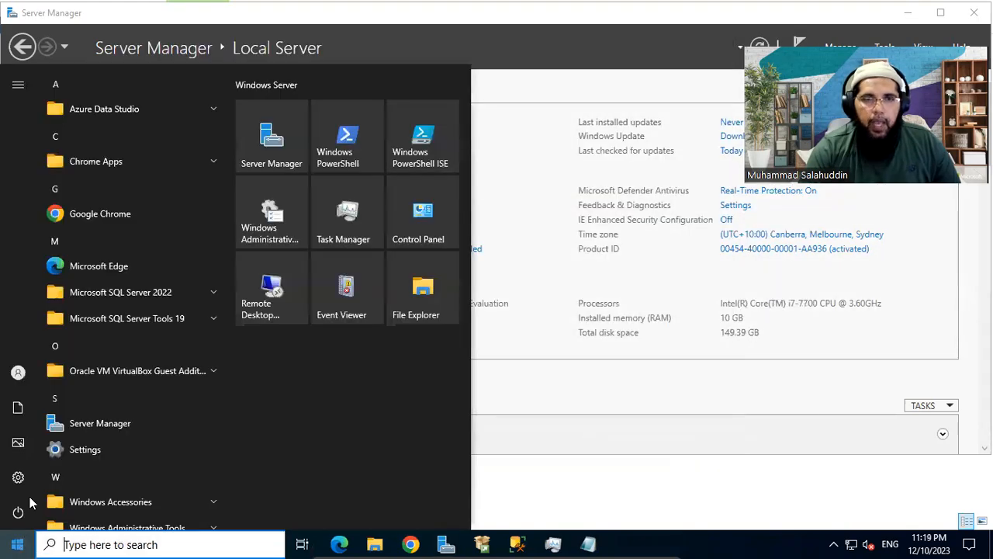
pyautogui.click(194, 292)
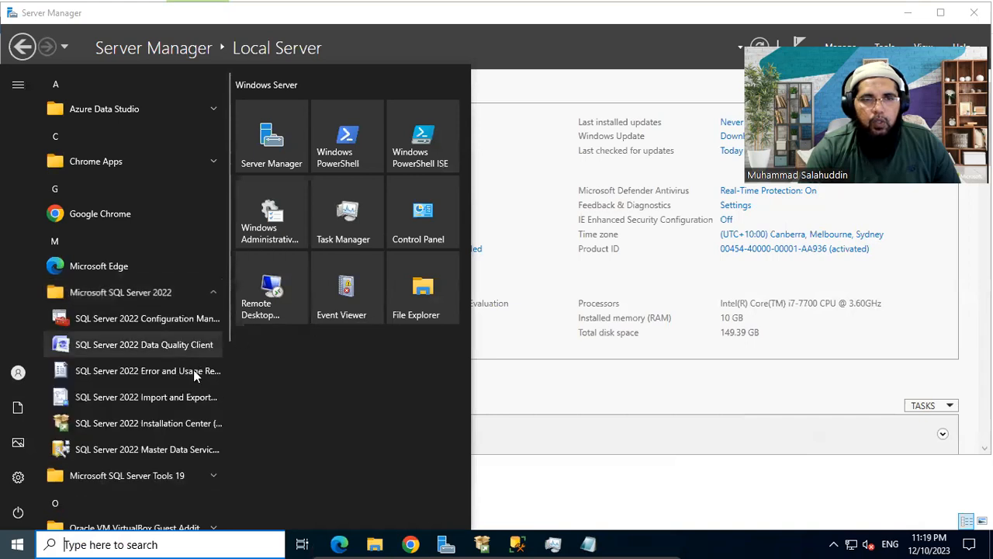
pyautogui.click(157, 448)
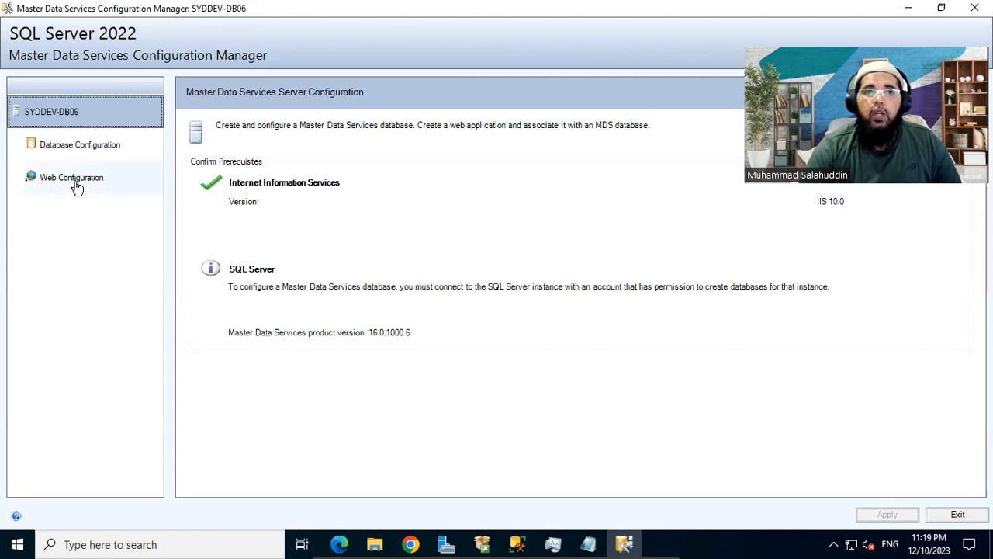
# Start creating a new Master Data Services database from Database Configuration and proceed to the database server settings.
pyautogui.click(76, 149)
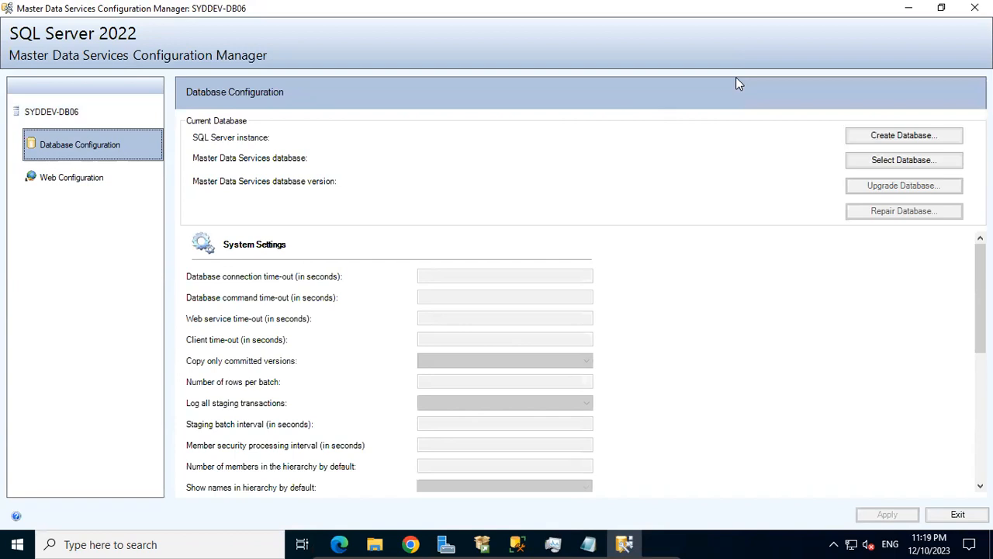
pyautogui.click(900, 135)
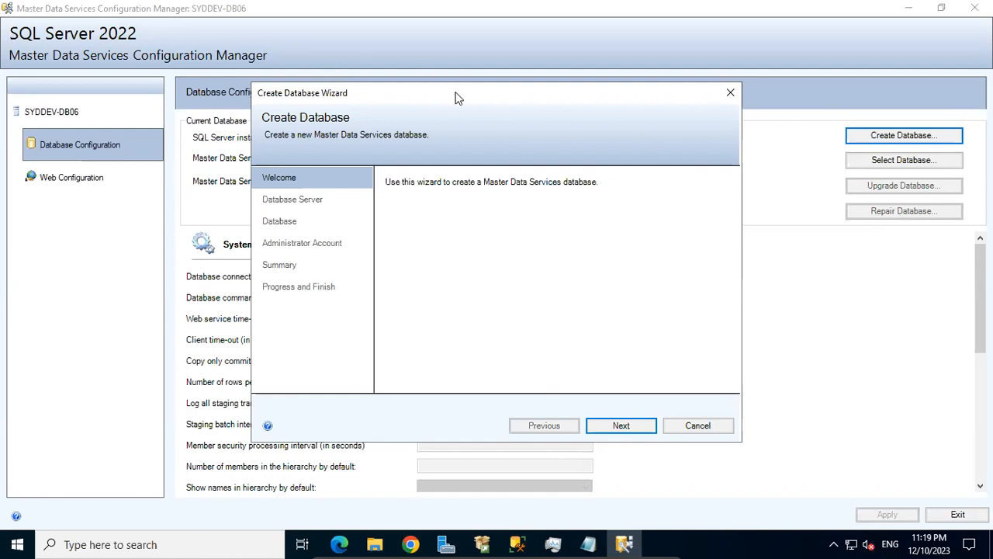
pyautogui.moveTo(494, 103); pyautogui.dragTo(526, 73)
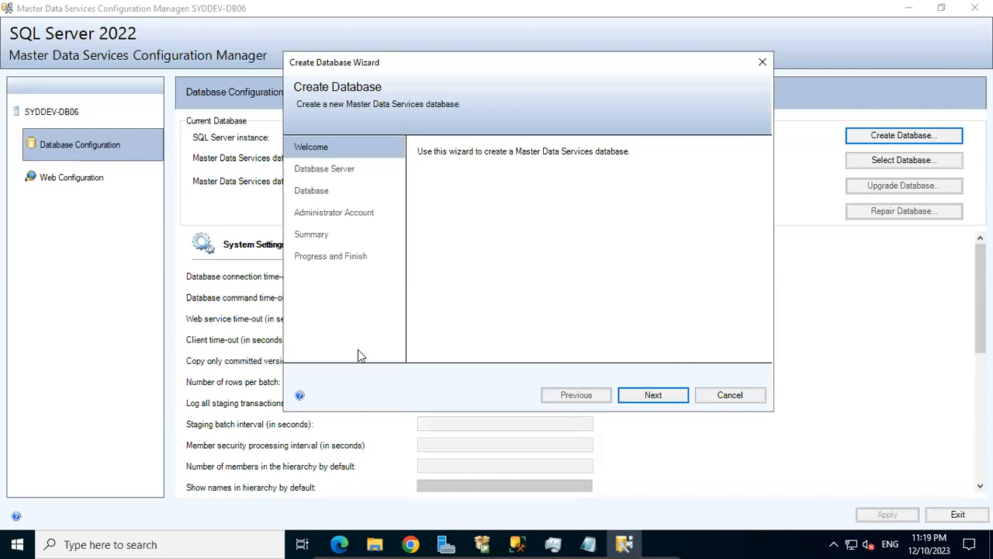
pyautogui.click(653, 395)
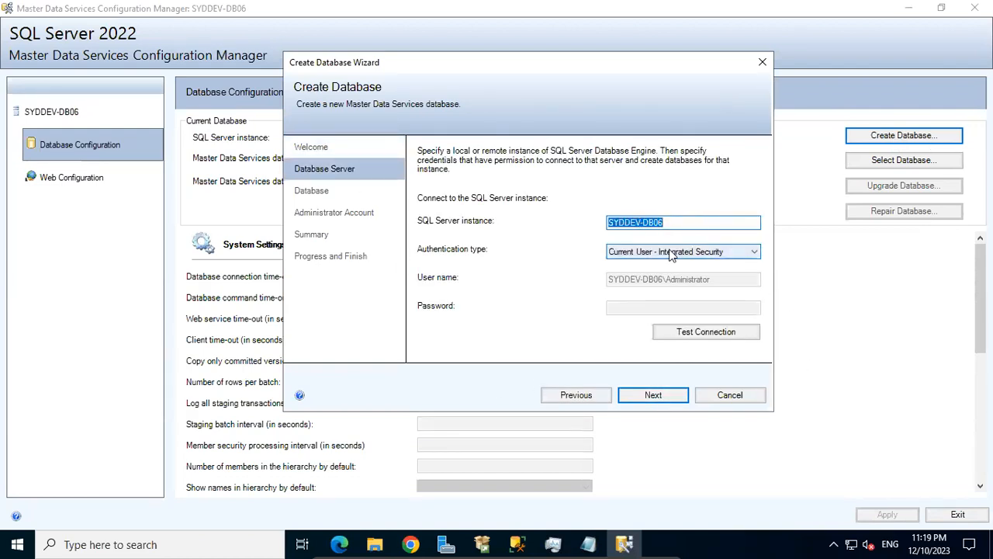
# Keep Current User - Integrated Security as the authentication type for SYDDEV-DB06, test the connection and proceed to the database settings.
pyautogui.click(725, 252)
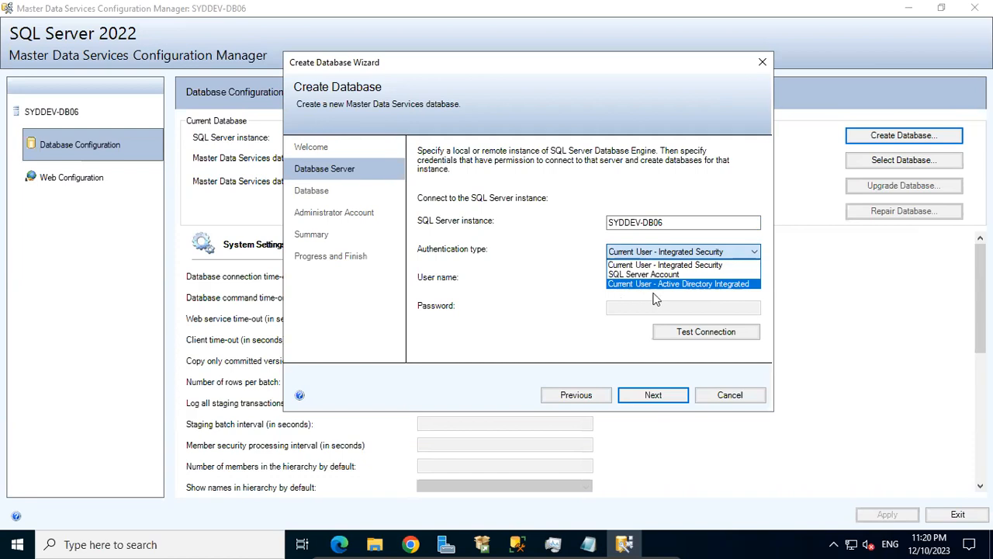
pyautogui.click(734, 269)
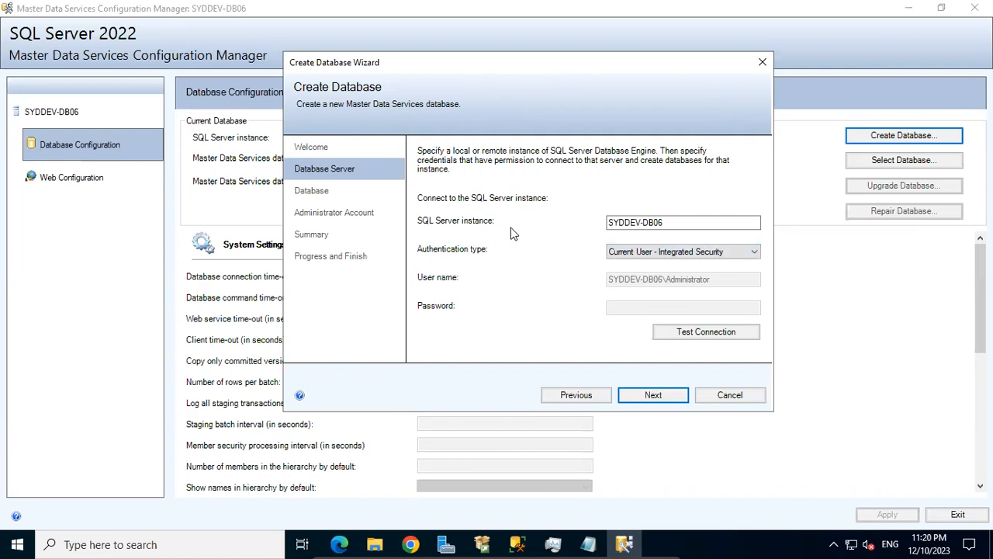
pyautogui.click(712, 334)
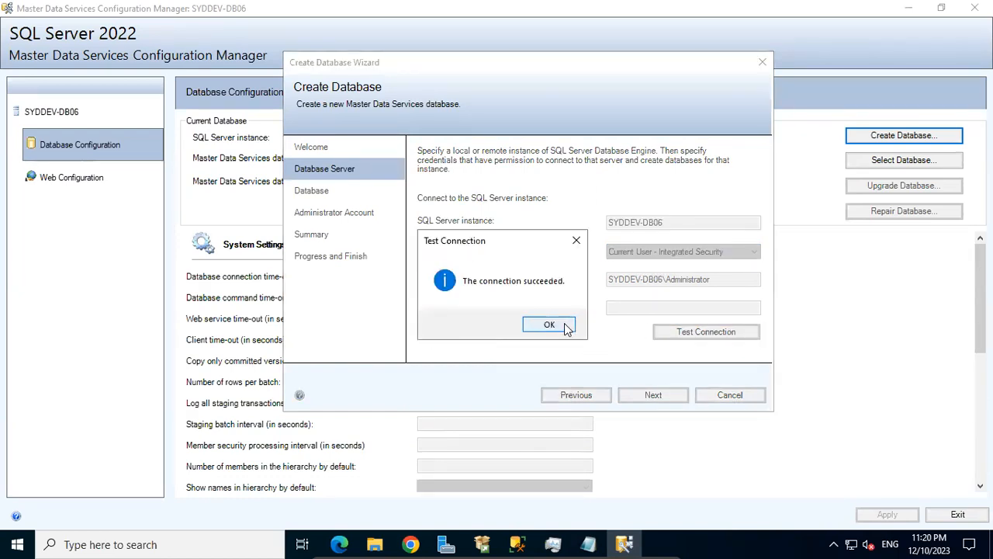
pyautogui.click(549, 325)
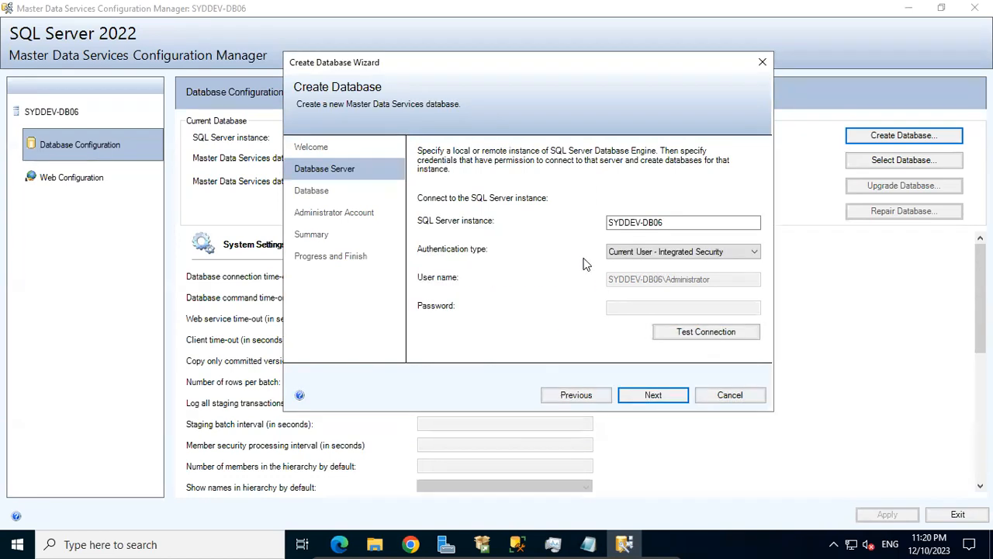
pyautogui.click(654, 396)
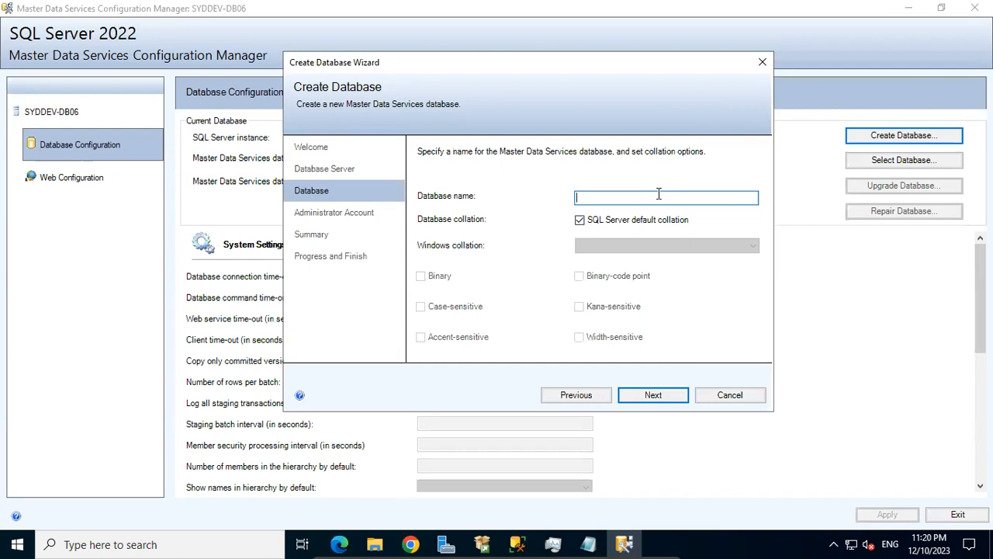
# Name the database AG_MDS_DEV, checking the naming against existing databases in Management Studio, and proceed with the SQL Server default collation.
pyautogui.write('MDS')
pyautogui.write('_DEVB')
pyautogui.press('BackSpace')
pyautogui.press('Home')
pyautogui.write('AG_')
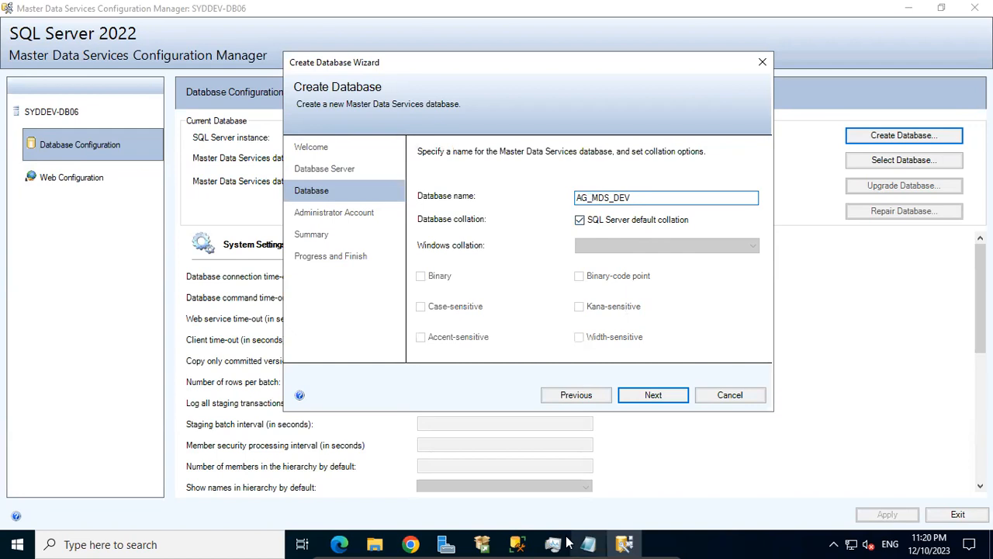
pyautogui.click(522, 546)
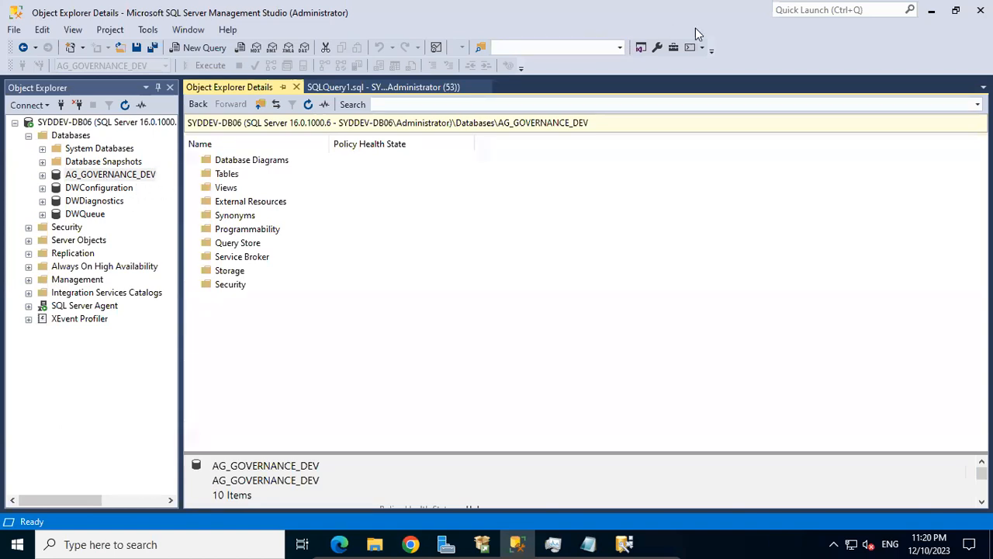
pyautogui.click(625, 544)
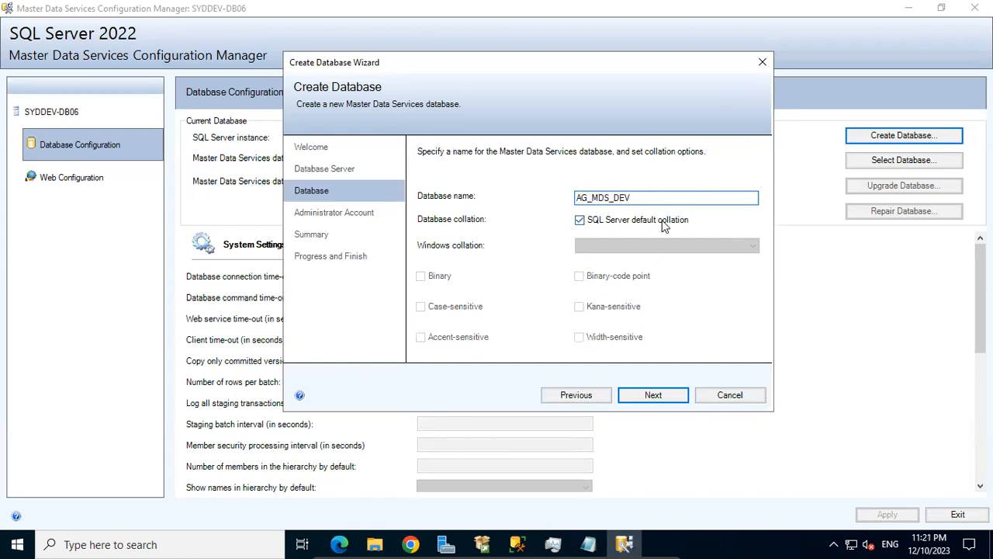
pyautogui.click(678, 401)
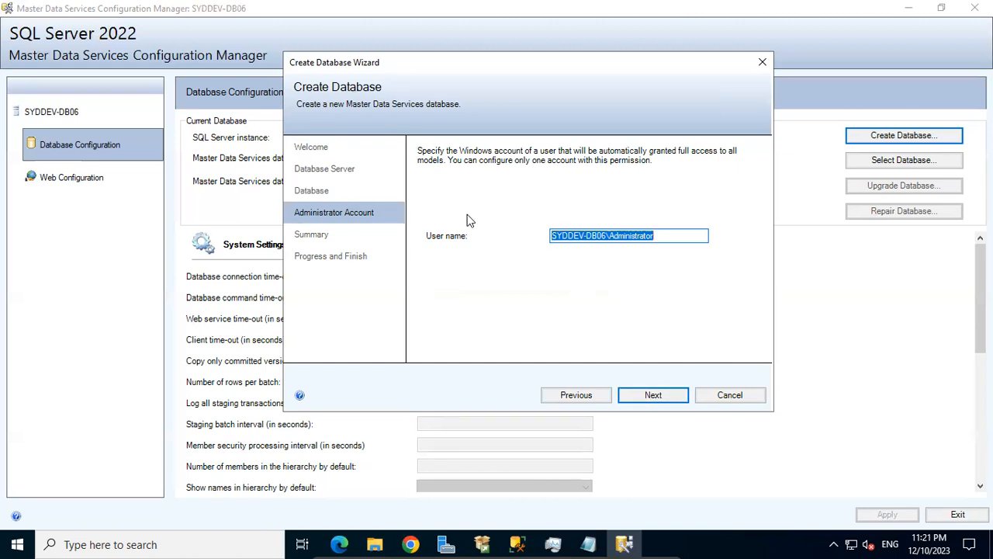
# Accept the proposed administrator account and the summary to create the Master Data Services database.
pyautogui.moveTo(556, 72); pyautogui.dragTo(548, 65)
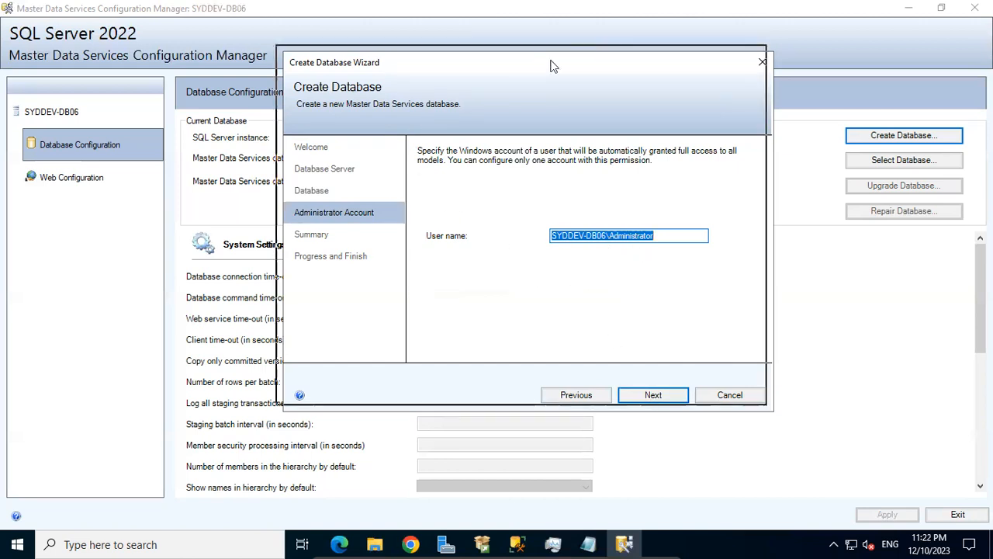
pyautogui.click(648, 389)
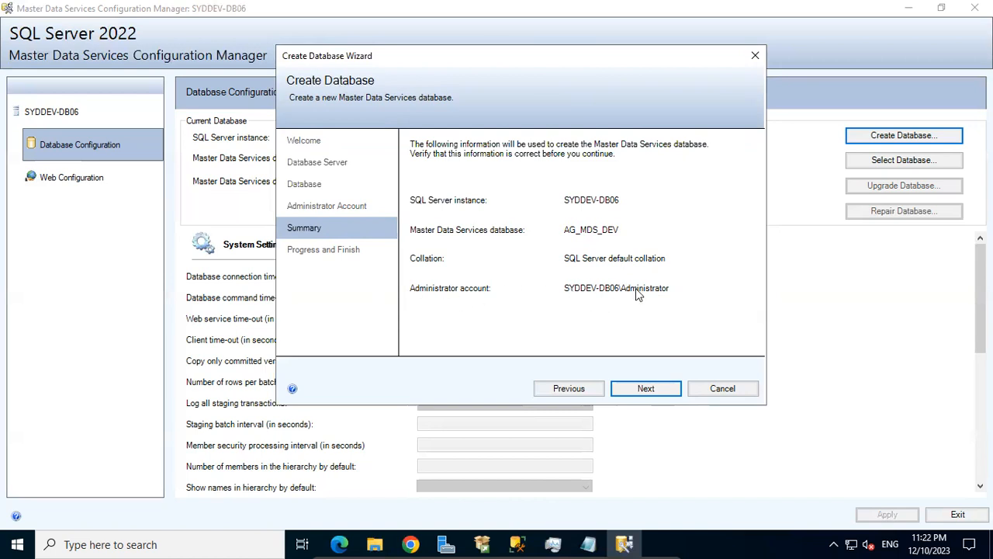
pyautogui.click(666, 390)
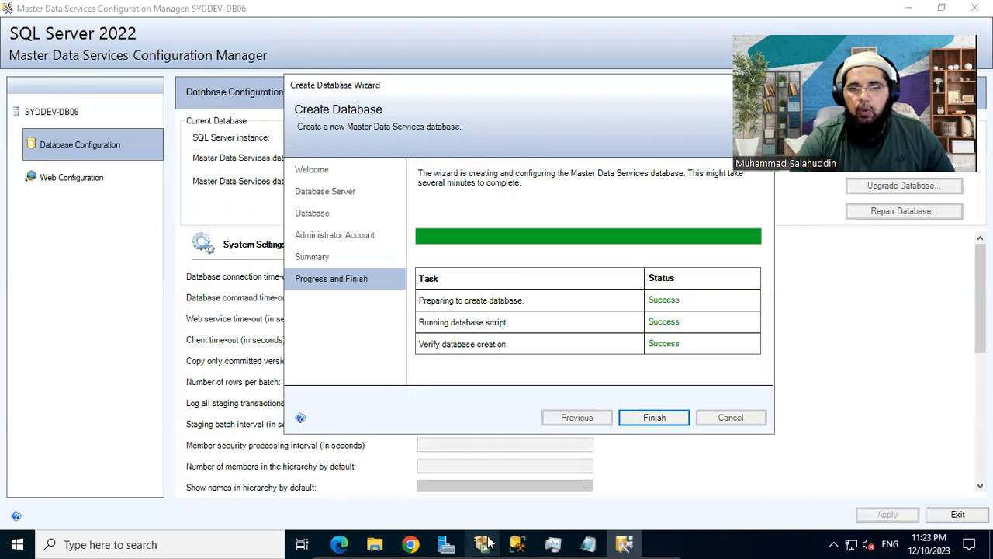
# Switch to SQL Server Management Studio and refresh the Databases folder to check for the new database.
pyautogui.click(518, 544)
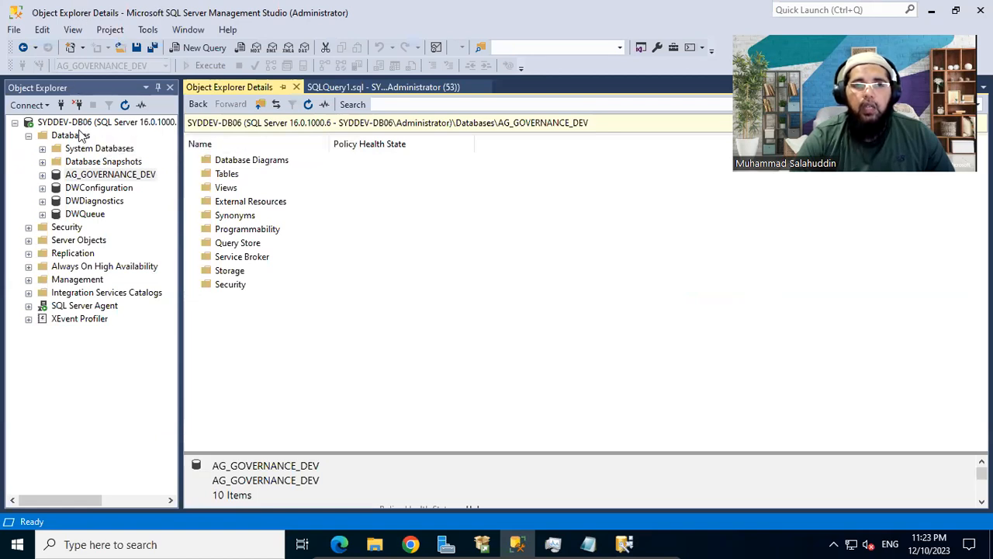
pyautogui.rightClick(74, 136)
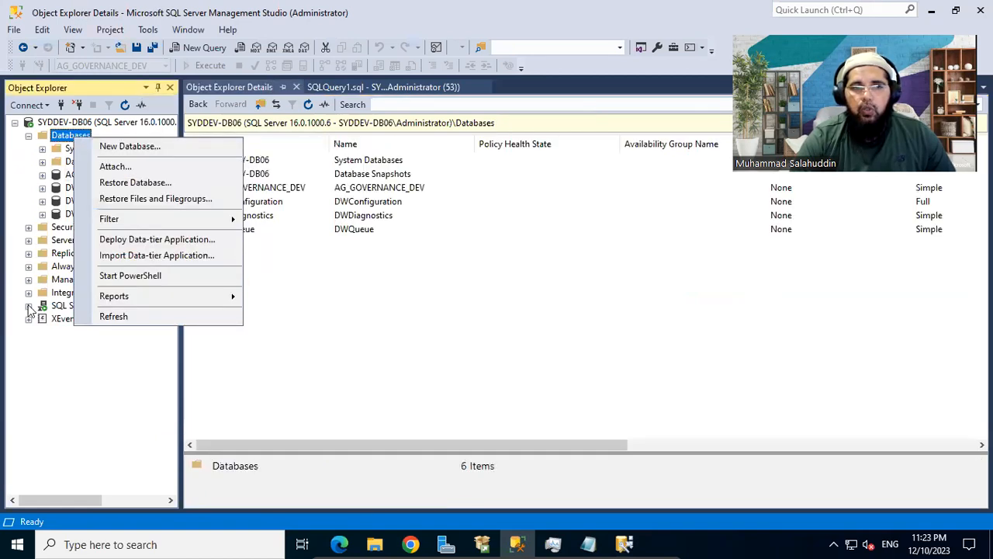
pyautogui.click(153, 317)
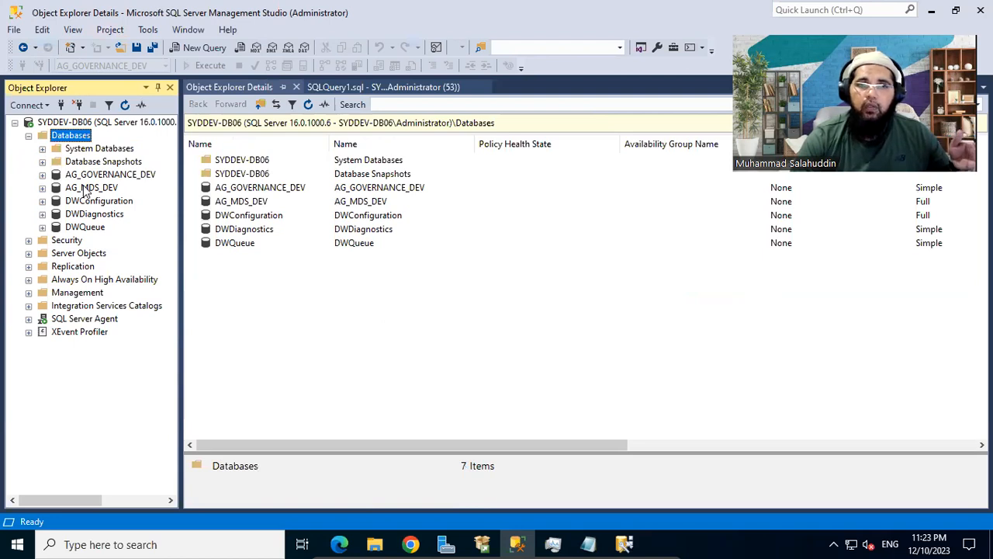
pyautogui.rightClick(78, 138)
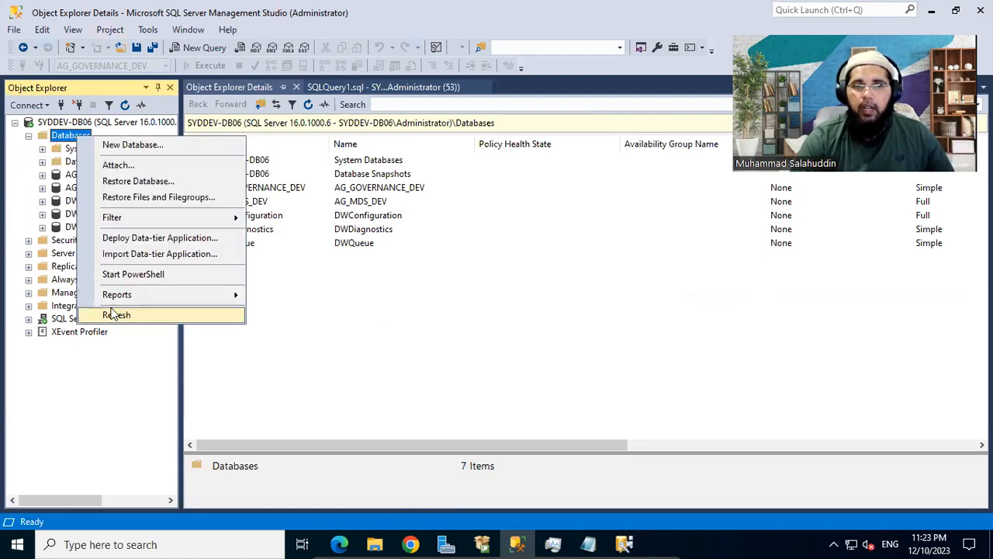
pyautogui.click(444, 338)
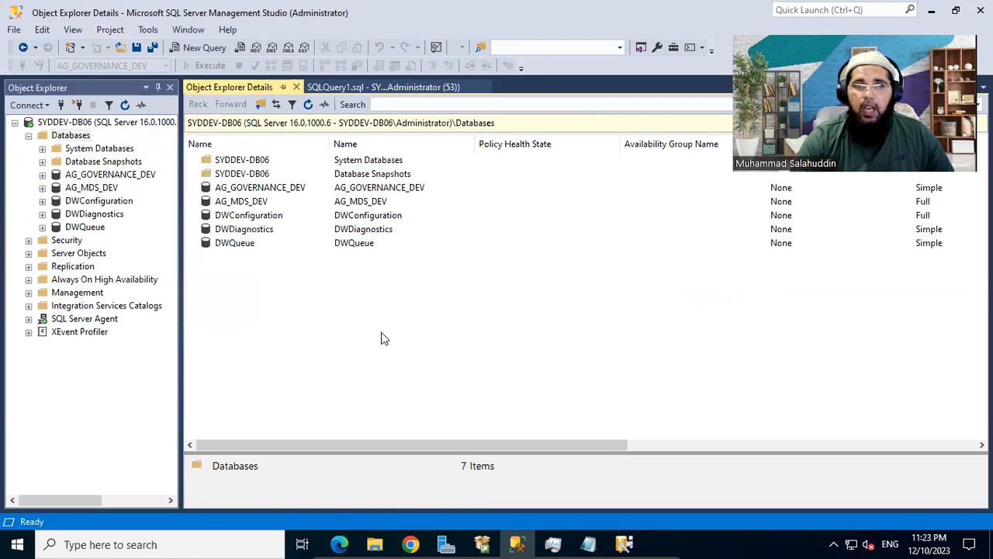
# Expand AG_MDS_DEV and examine its tables and views in the object details, widening the Name column.
pyautogui.click(42, 188)
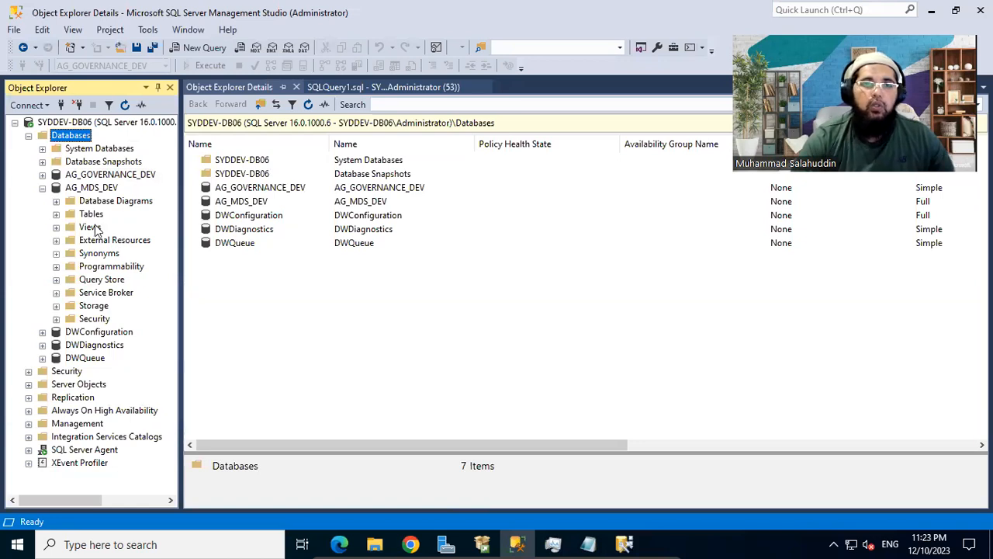
pyautogui.click(93, 216)
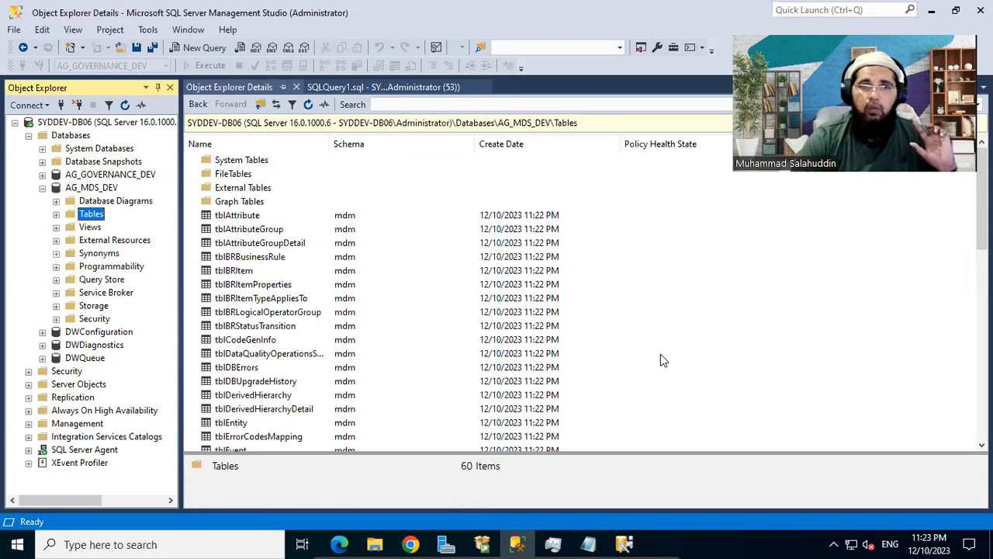
pyautogui.click(84, 229)
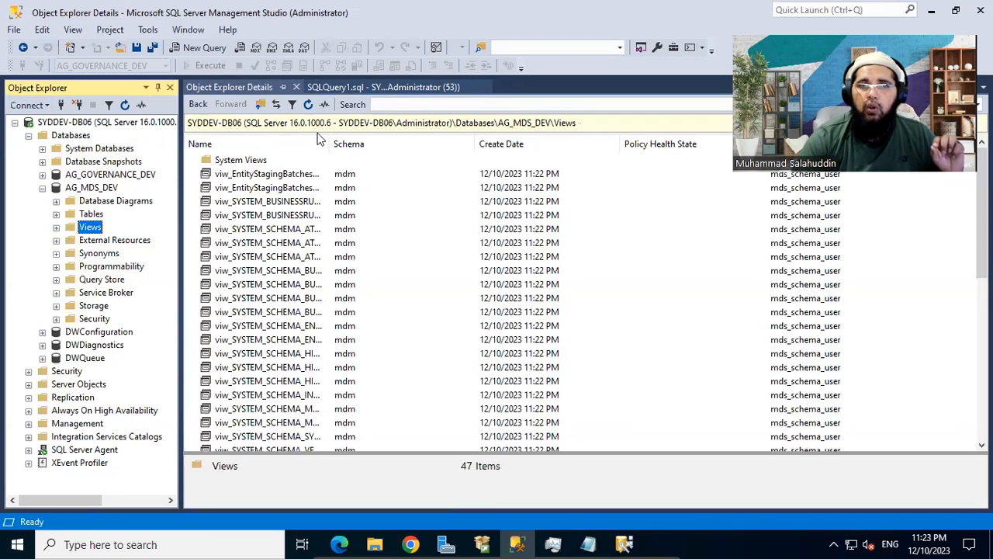
pyautogui.moveTo(330, 143); pyautogui.dragTo(362, 144)
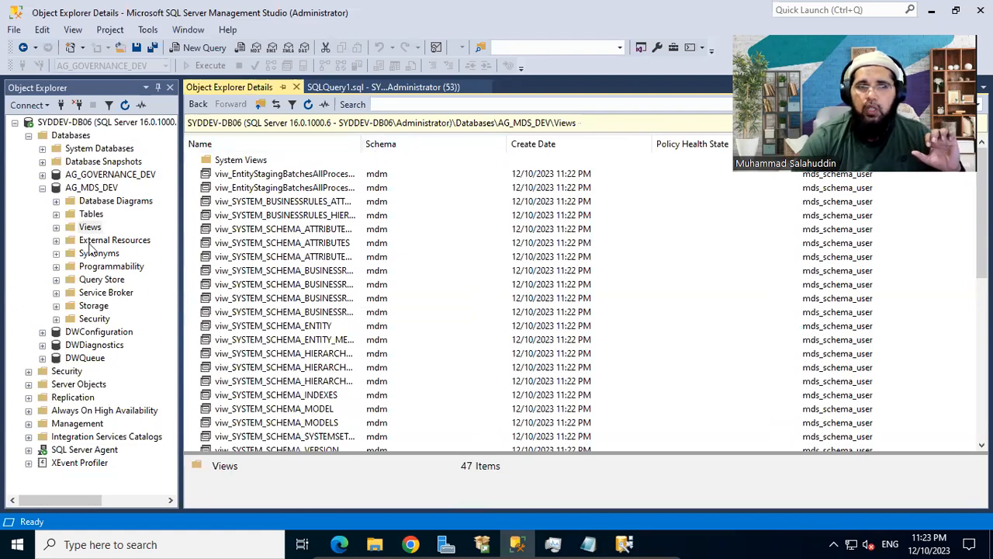
pyautogui.click(92, 214)
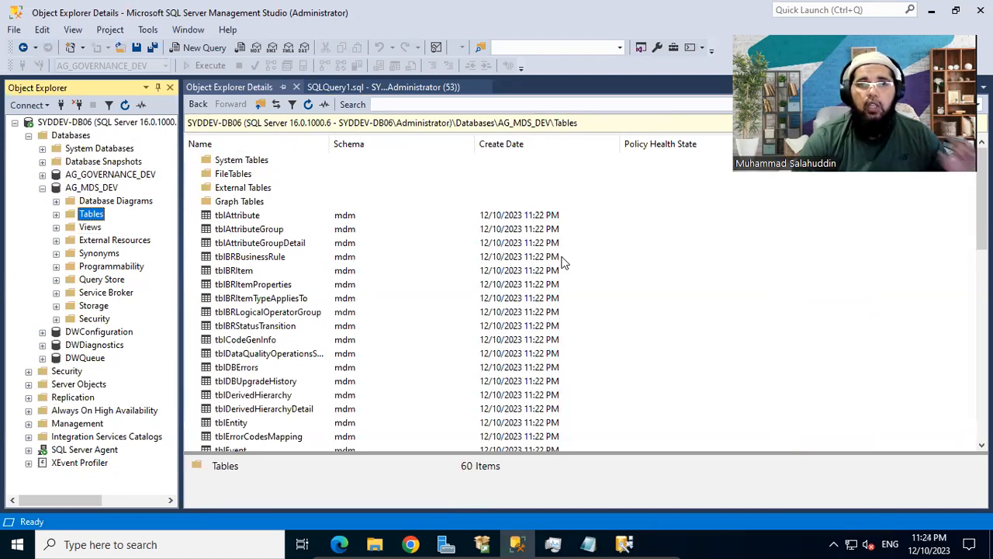
pyautogui.scroll(-2, 739, 280)
pyautogui.scroll(2, 739, 280)
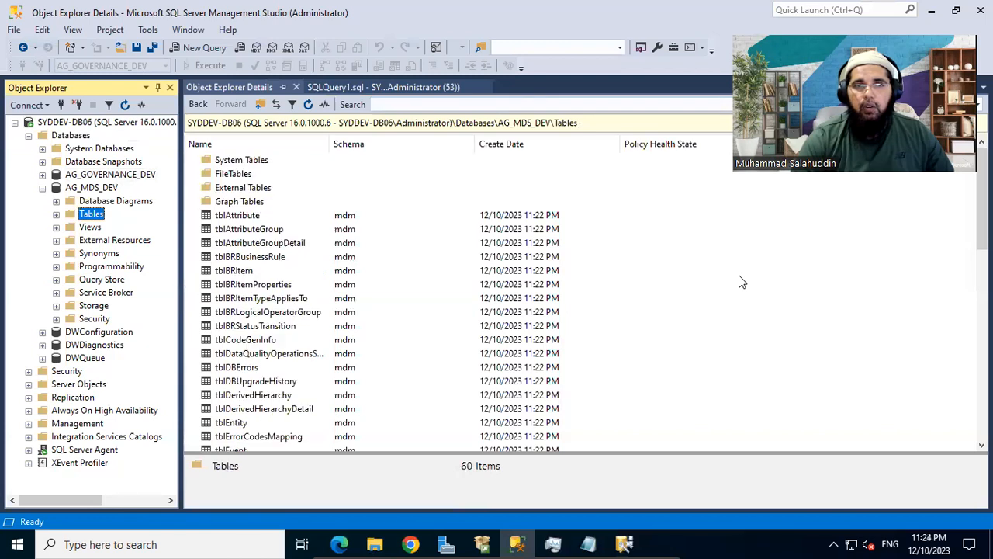
pyautogui.click(90, 227)
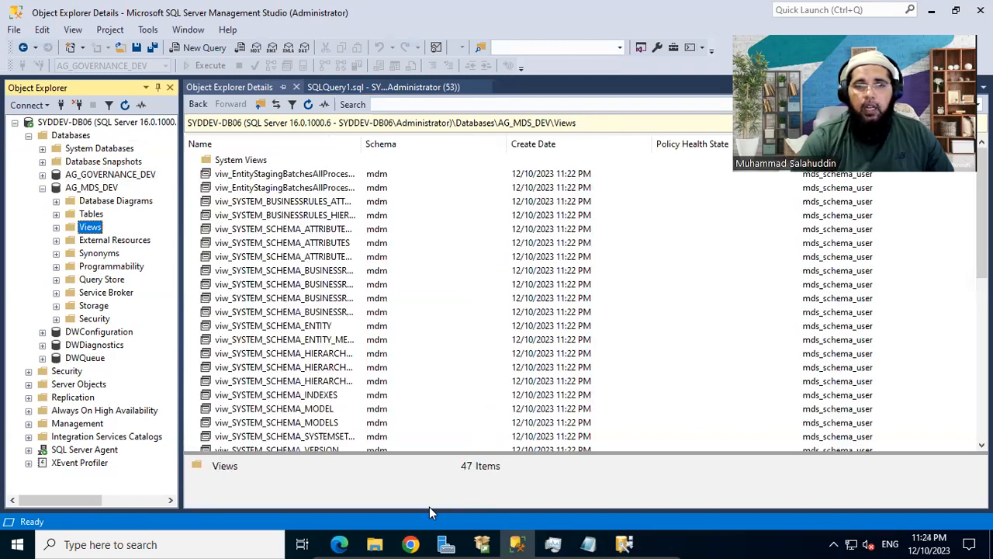
# Return to the Master Data Services Configuration Manager, finish the database wizard and open Web Configuration.
pyautogui.click(625, 544)
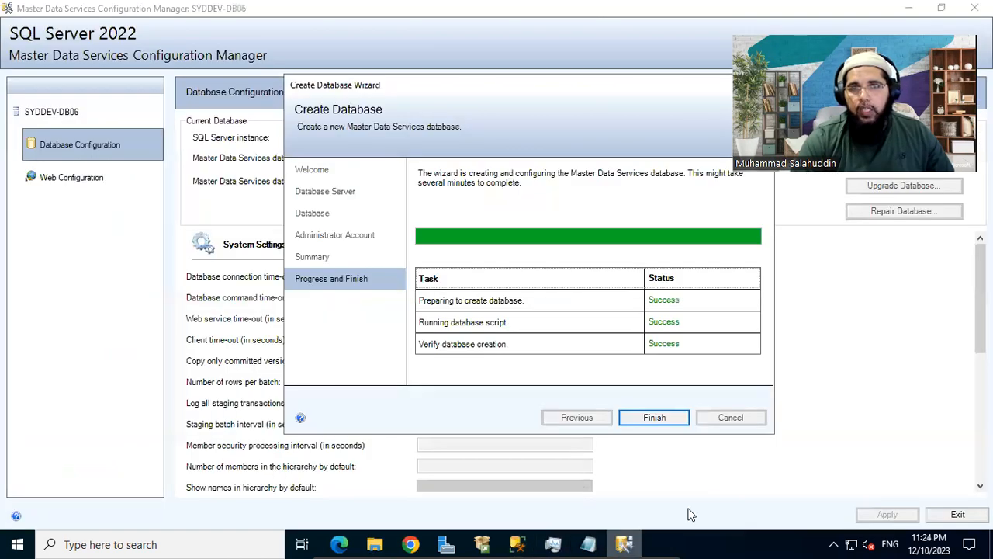
pyautogui.click(682, 419)
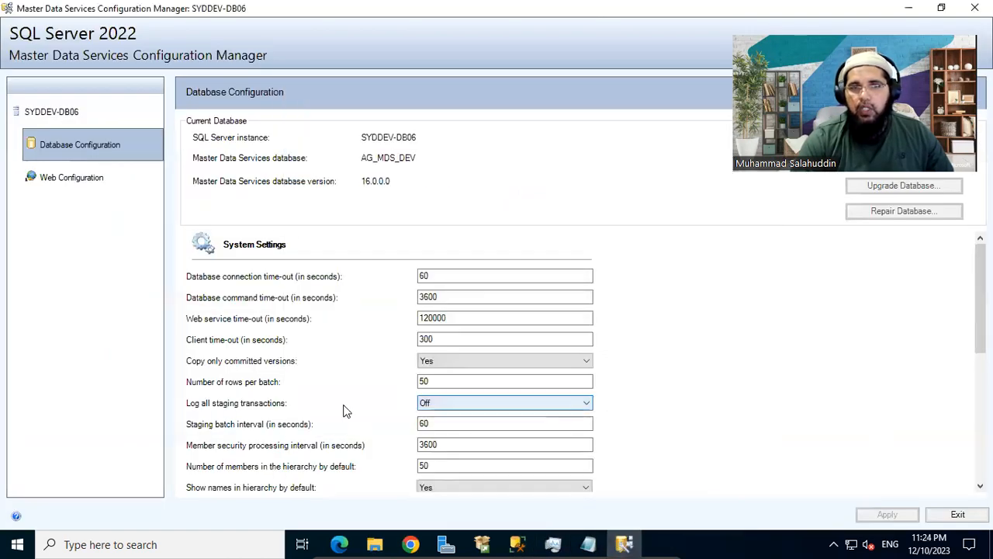
pyautogui.click(82, 190)
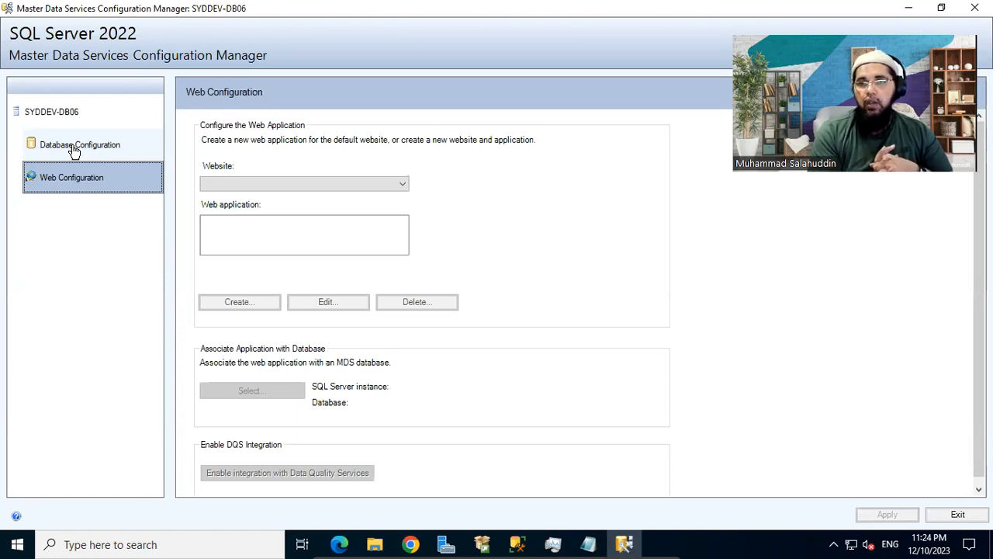
# Choose Default Web Site as the website and start creating a web application for it.
pyautogui.click(341, 186)
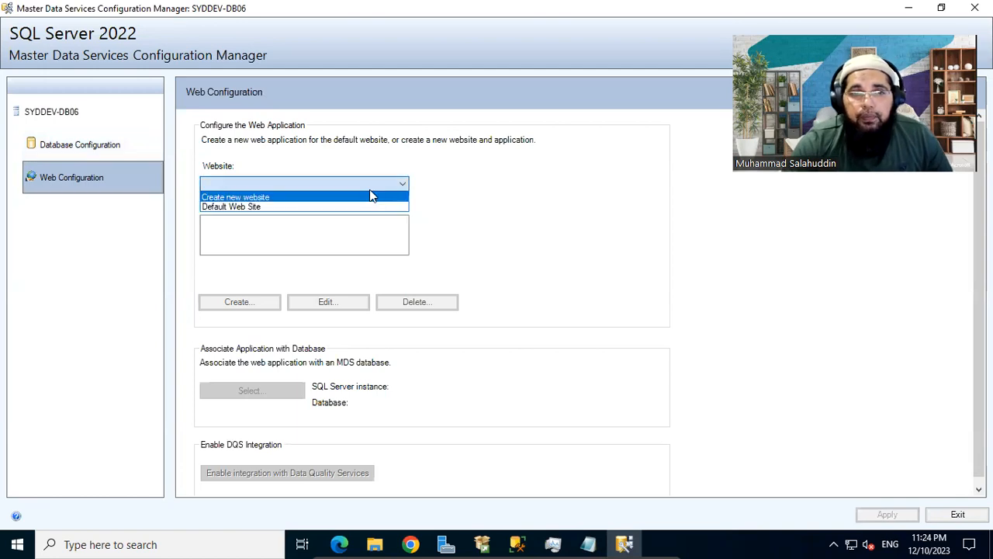
pyautogui.click(292, 207)
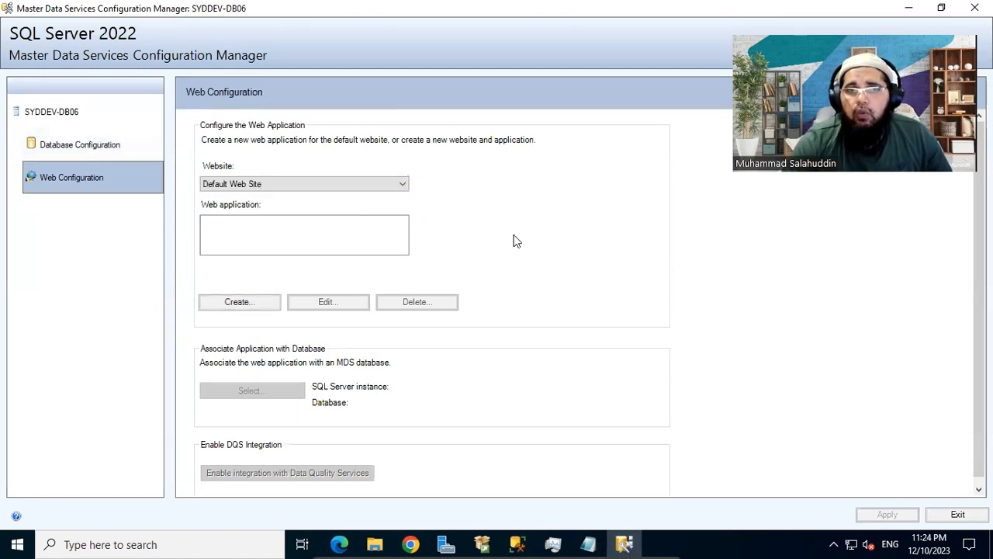
pyautogui.click(243, 306)
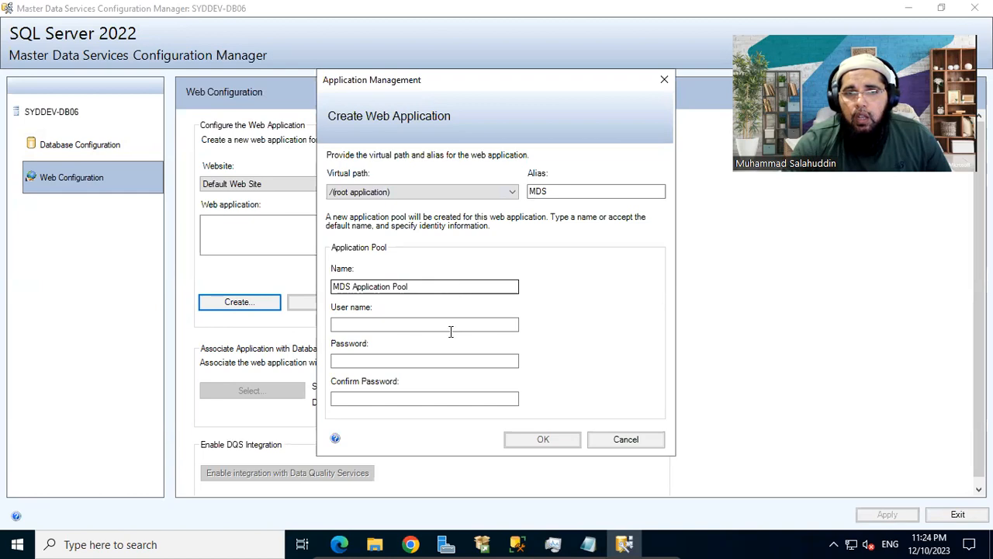
# Try to set the application pool's user name to SYDDEV-DB06/Adminsitrator.
pyautogui.click(355, 329)
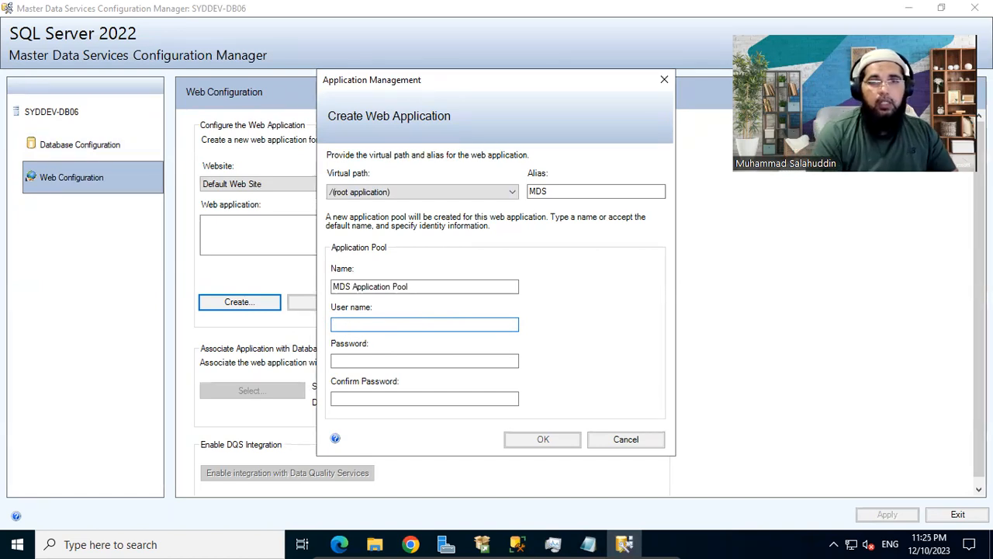
pyautogui.write('SY')
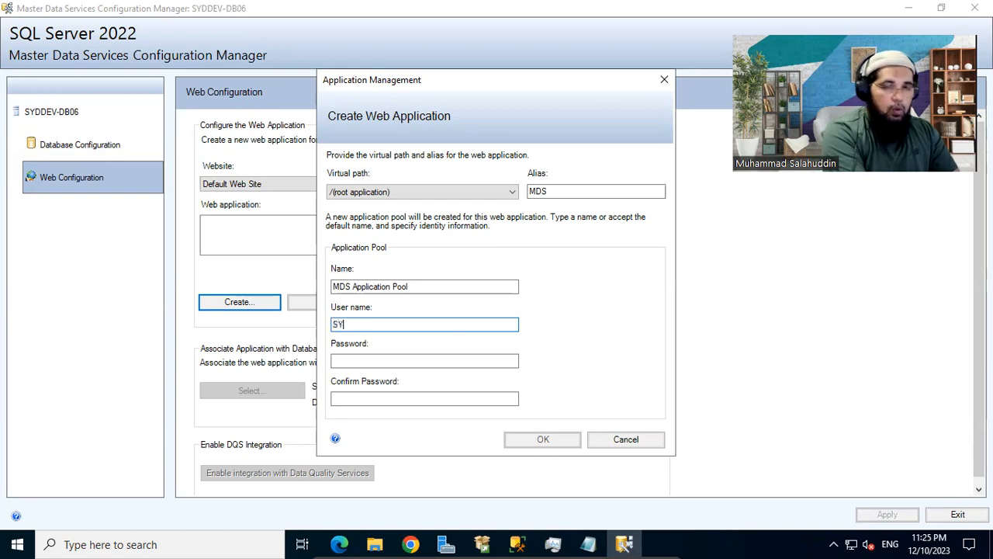
pyautogui.write('DDEV')
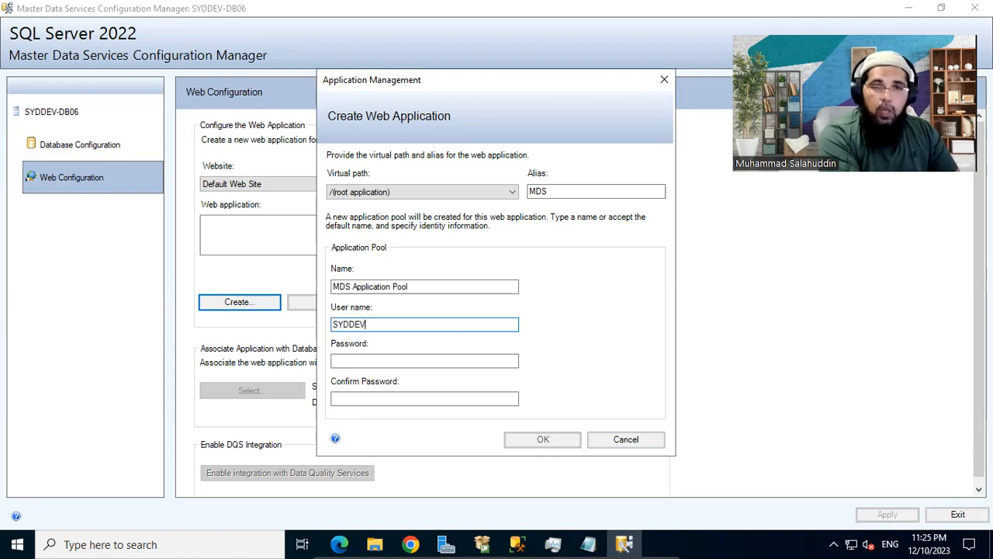
pyautogui.write('-D')
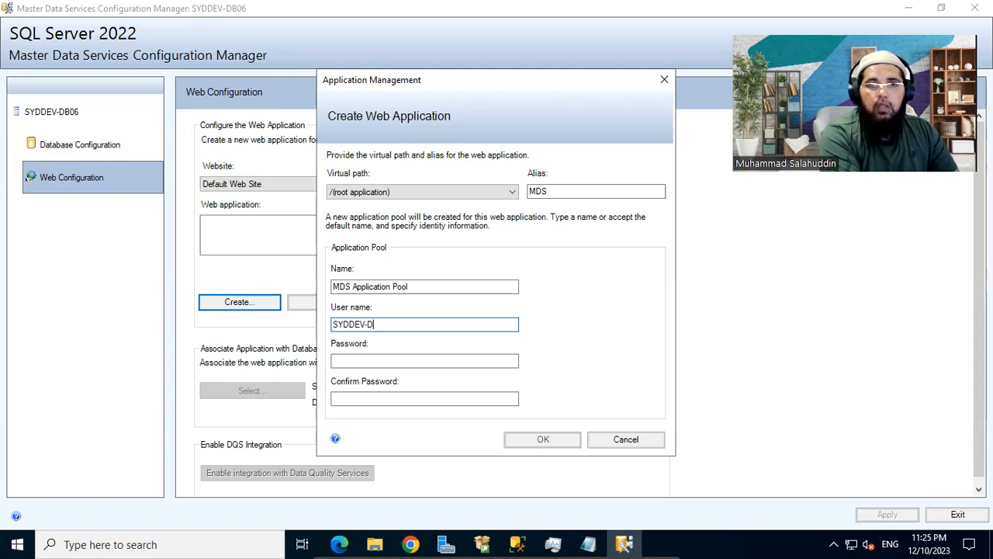
pyautogui.write('B06/Adminis')
pyautogui.write('trator')
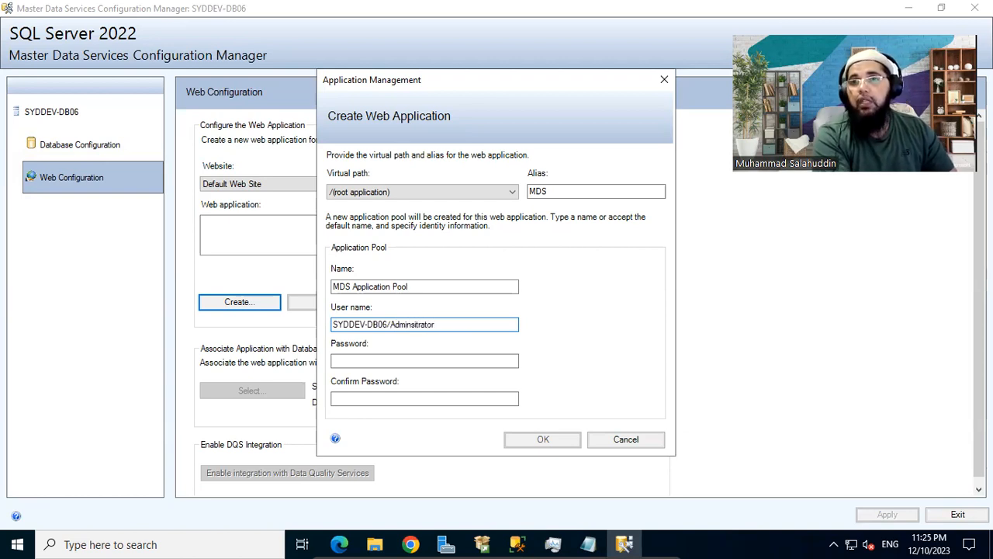
pyautogui.press('Tab')
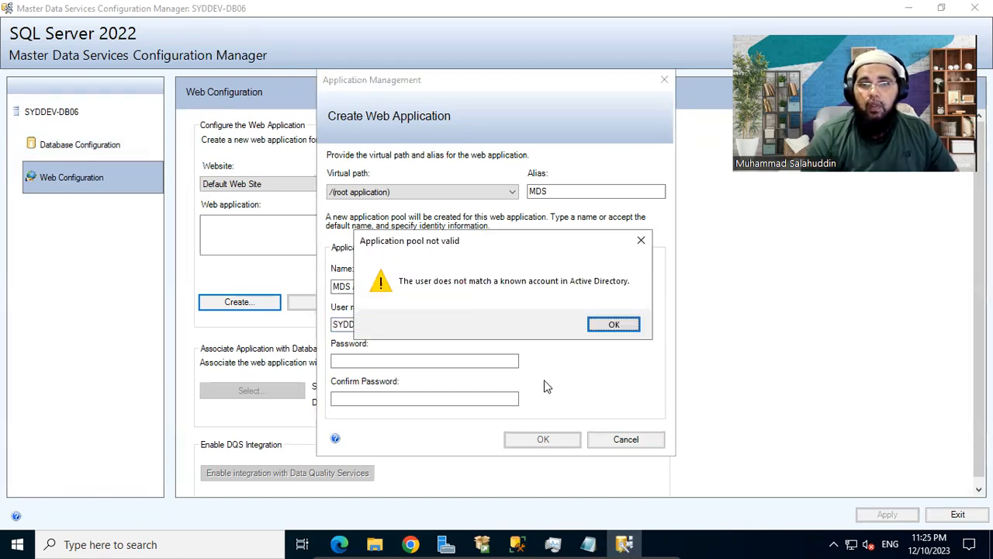
pyautogui.click(612, 325)
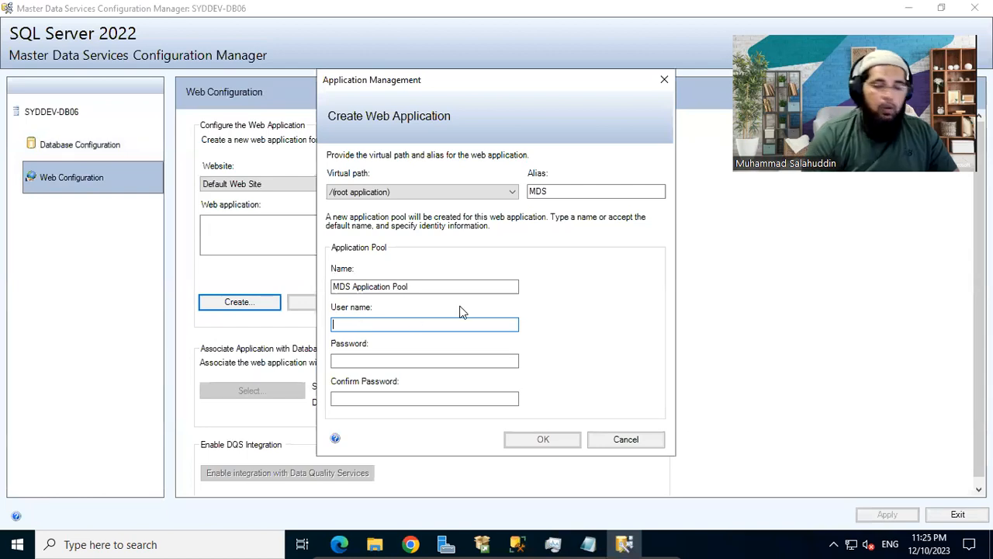
# Set the application pool's user name to Administrator, enter and confirm the account password, and create the MDS web application.
pyautogui.write('Administrator')
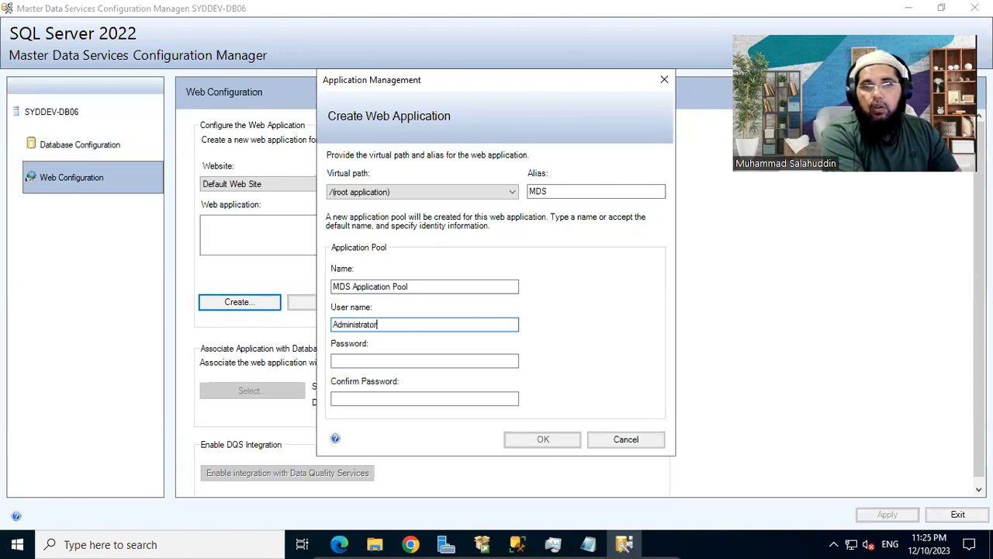
pyautogui.press('Tab')
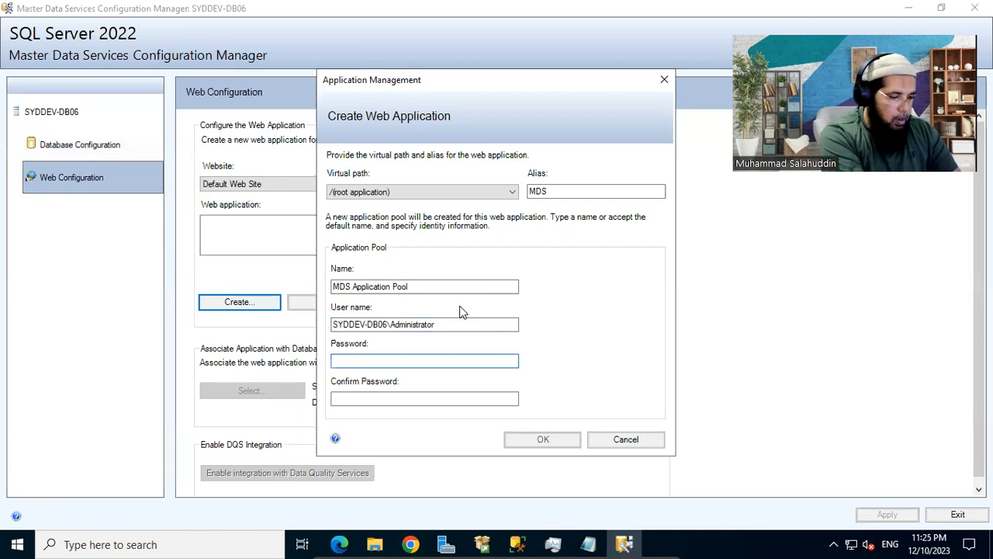
pyautogui.write('••')
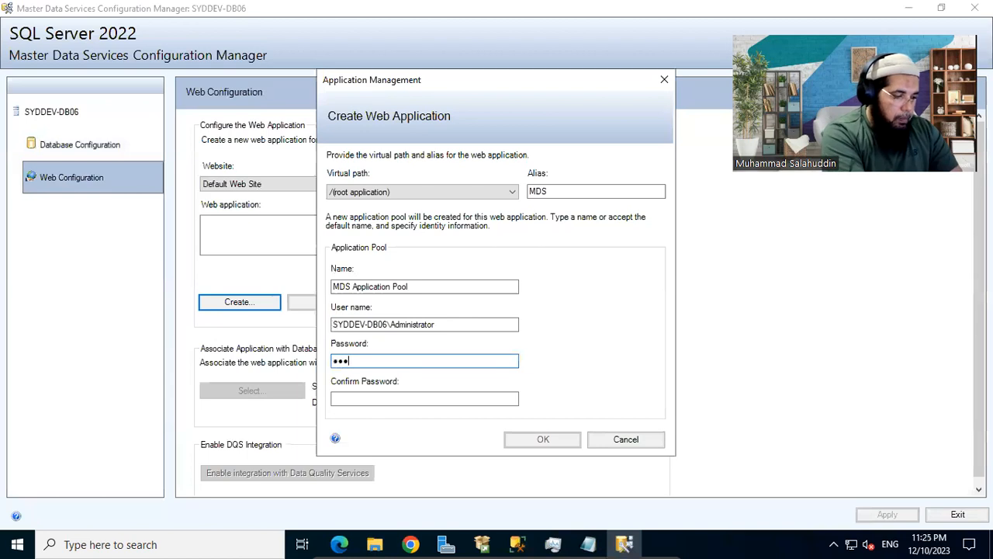
pyautogui.write('••••••••')
pyautogui.press('Tab')
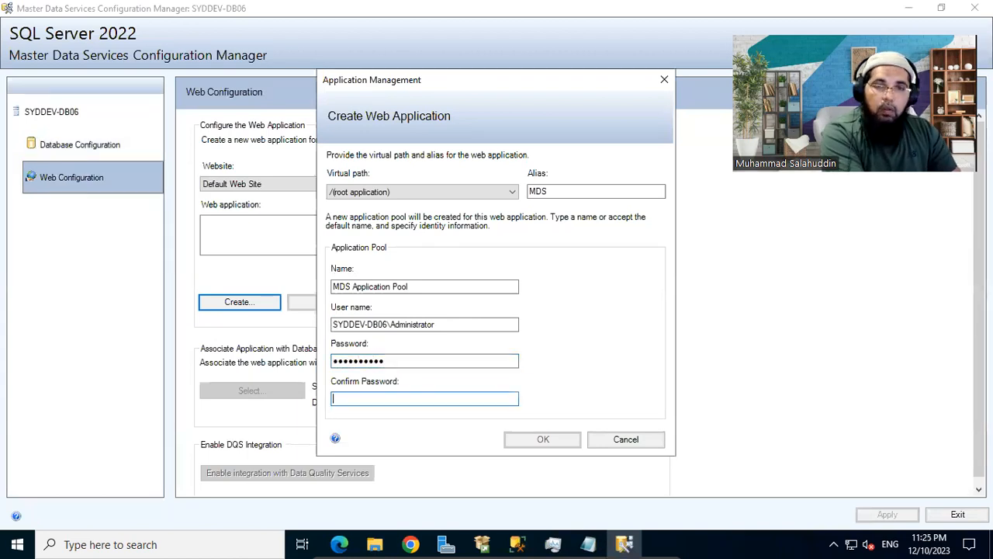
pyautogui.write('•')
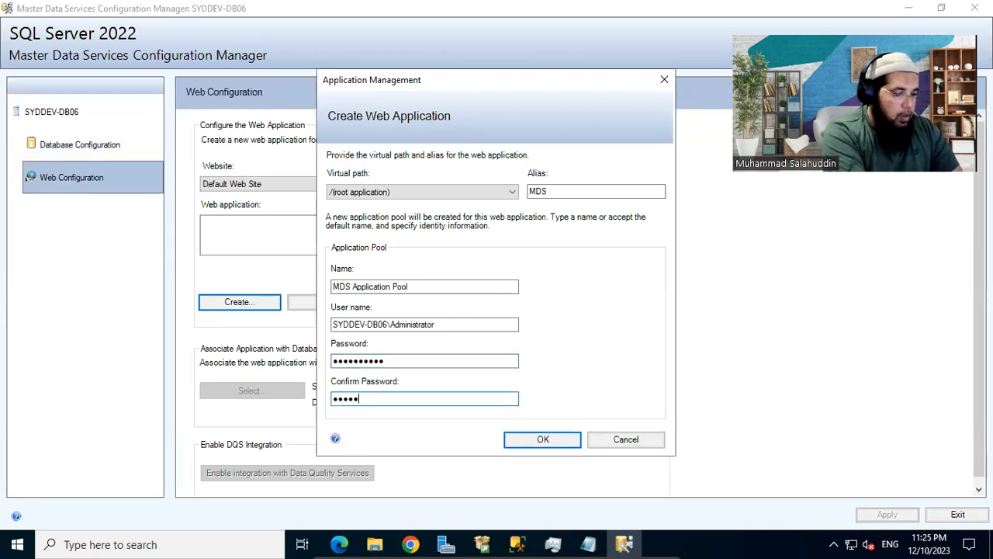
pyautogui.press('Tab')
pyautogui.click(554, 441)
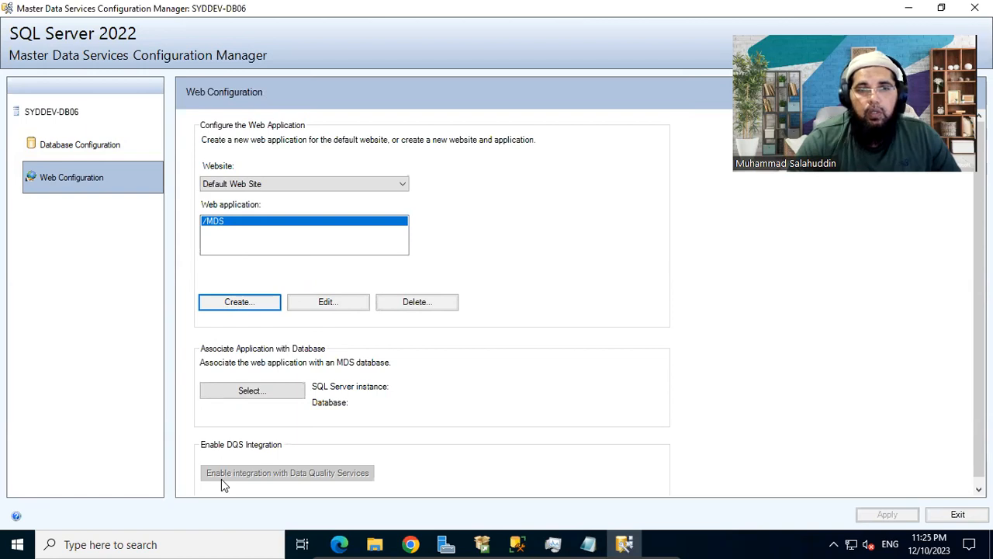
# Associate the /MDS web application with the AG_MDS_DEV database on SYDDEV-DB06, using the current user's integrated security.
pyautogui.click(279, 390)
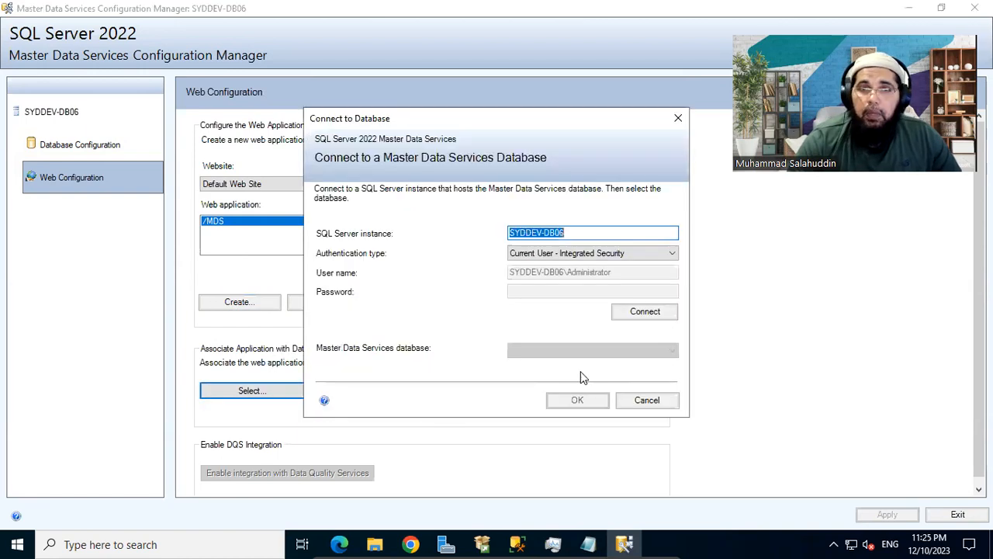
pyautogui.click(621, 311)
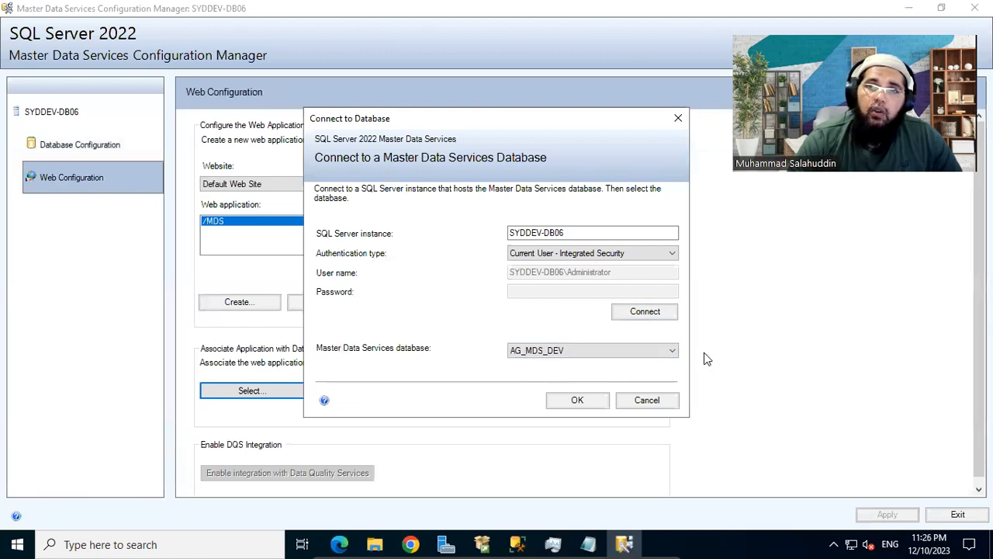
pyautogui.click(609, 351)
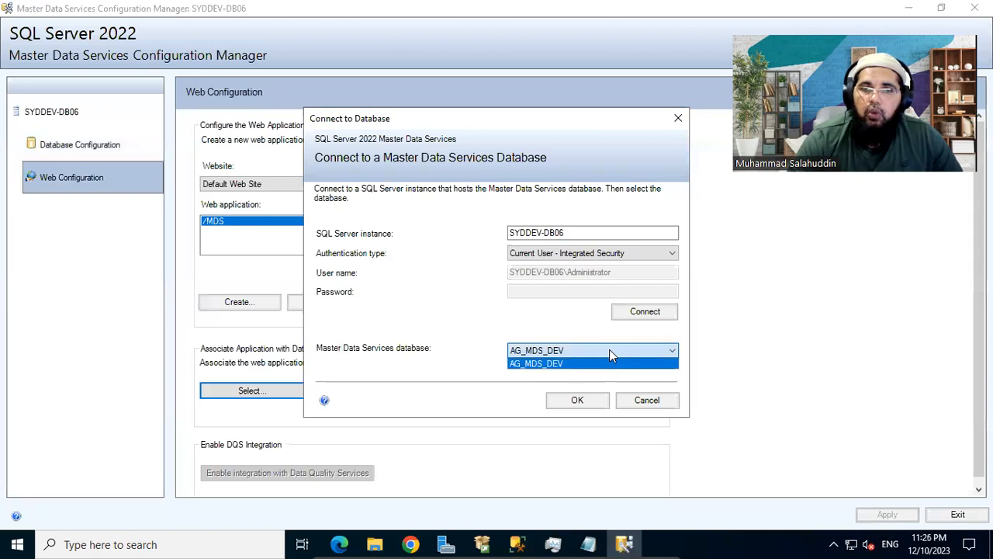
pyautogui.click(610, 353)
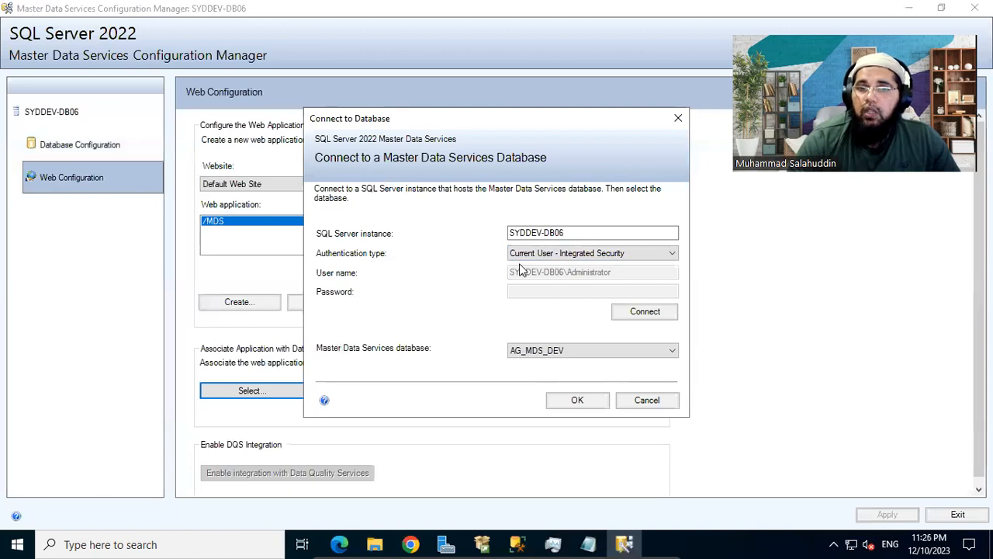
pyautogui.click(578, 402)
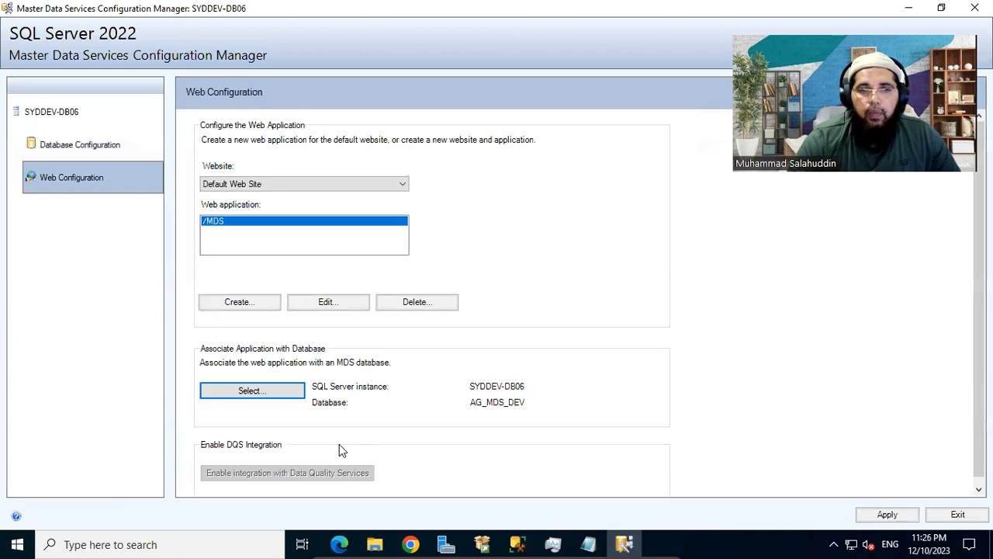
# Apply the web configuration and launch the web application in the browser.
pyautogui.scroll(-1, 346, 444)
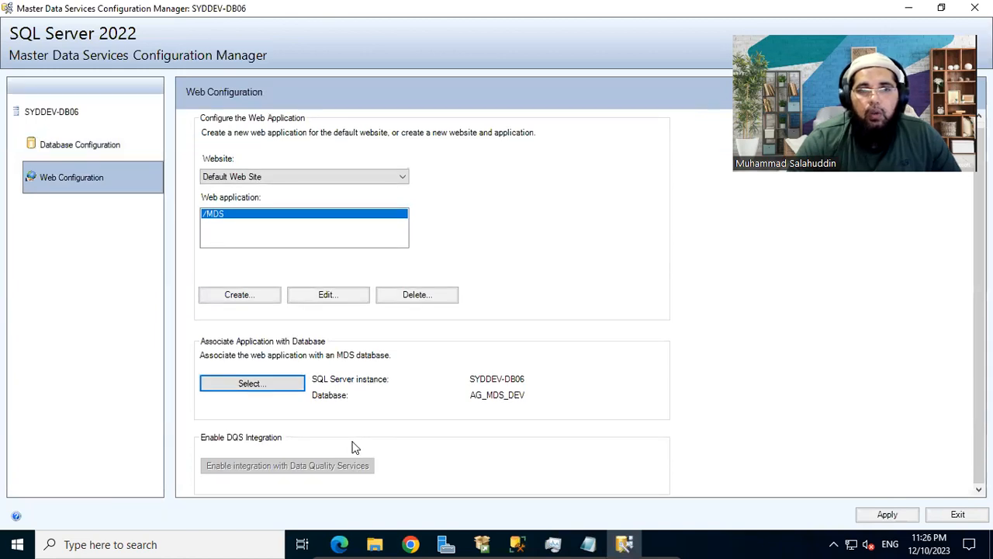
pyautogui.click(882, 515)
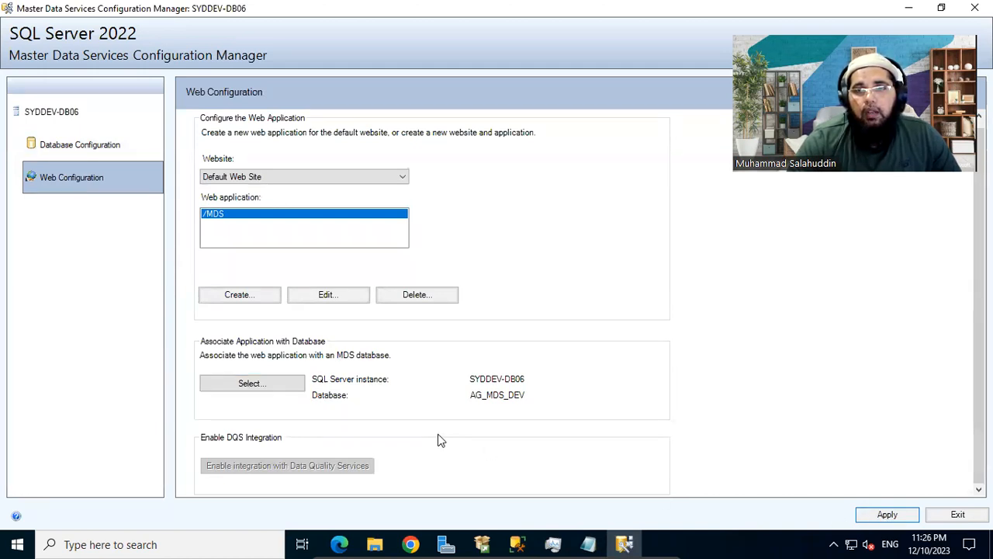
pyautogui.click(887, 514)
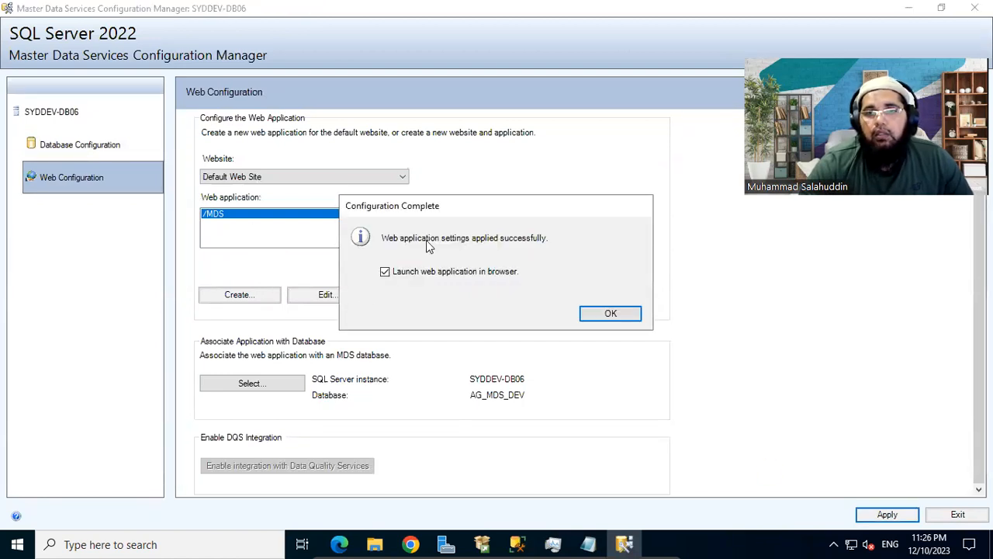
pyautogui.click(610, 314)
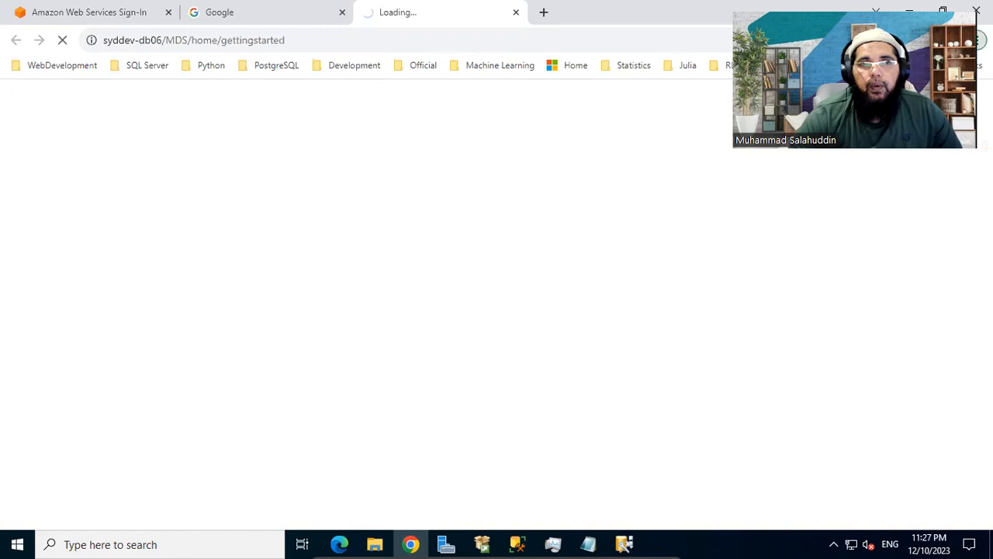
# Copy the address of the MDS getting started page and switch to Microsoft Edge.
pyautogui.click(222, 42)
pyautogui.hotkey('ctrl', 'c')
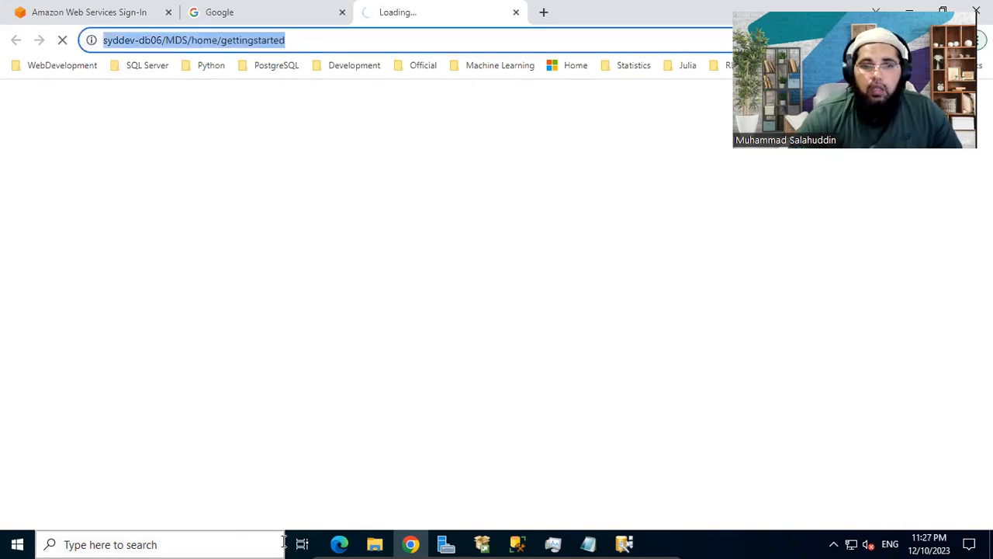
pyautogui.click(333, 543)
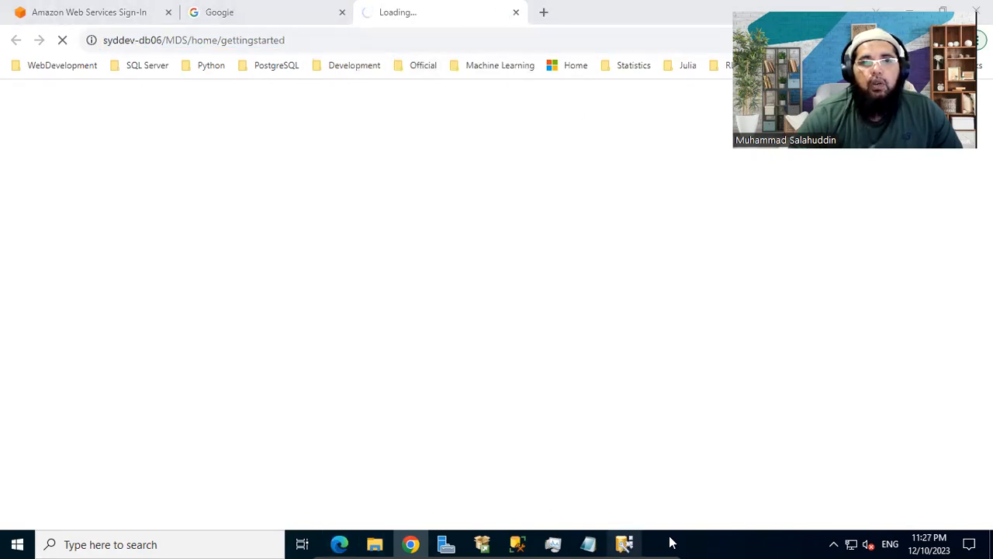
pyautogui.moveTo(714, 543)
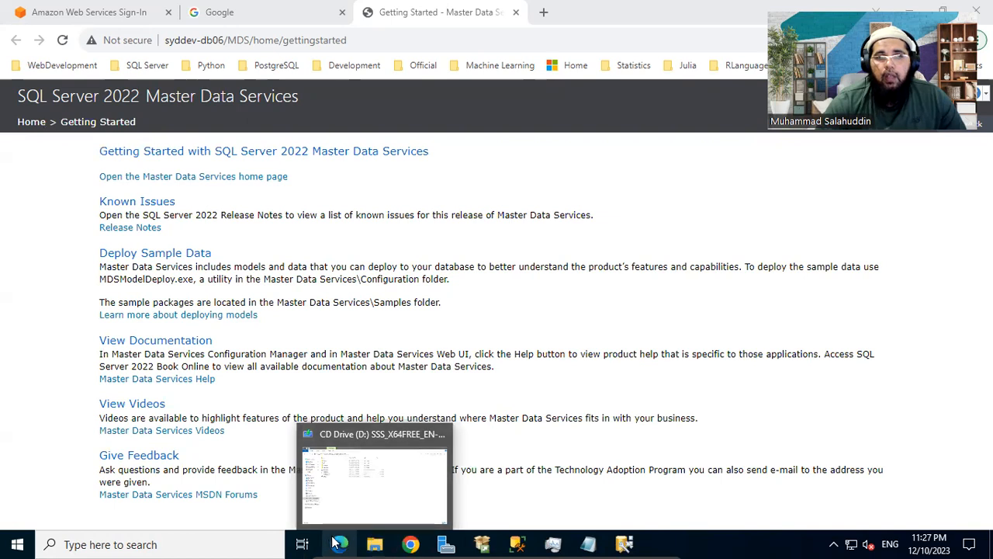
pyautogui.click(143, 233)
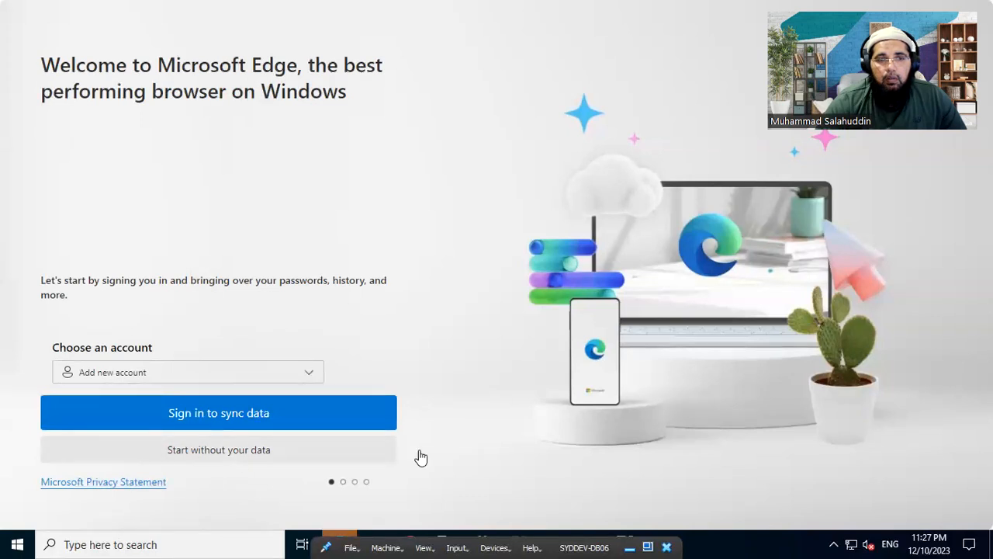
# Complete the Edge first-run setup without signing in, decline data import and personalisation, and choose the Dark appearance.
pyautogui.click(384, 450)
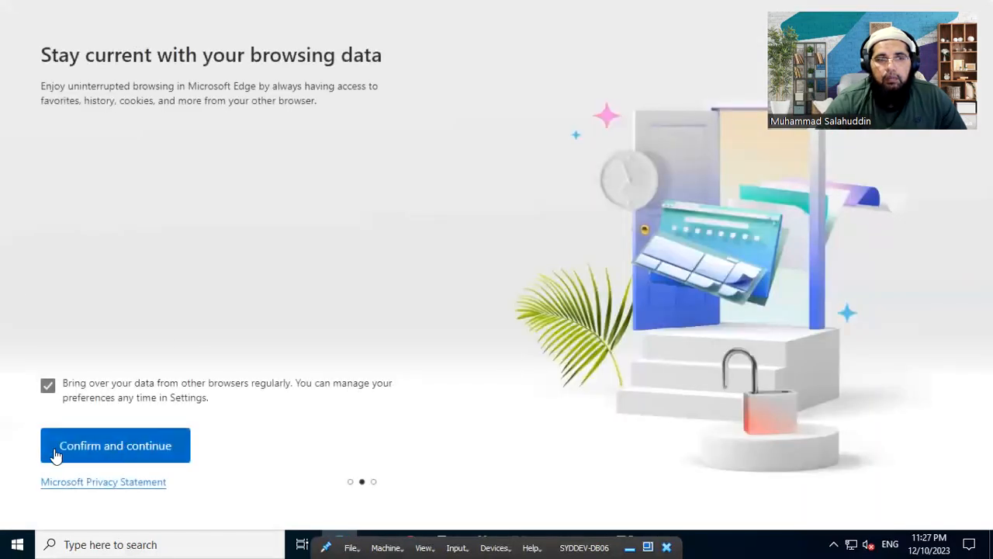
pyautogui.click(49, 387)
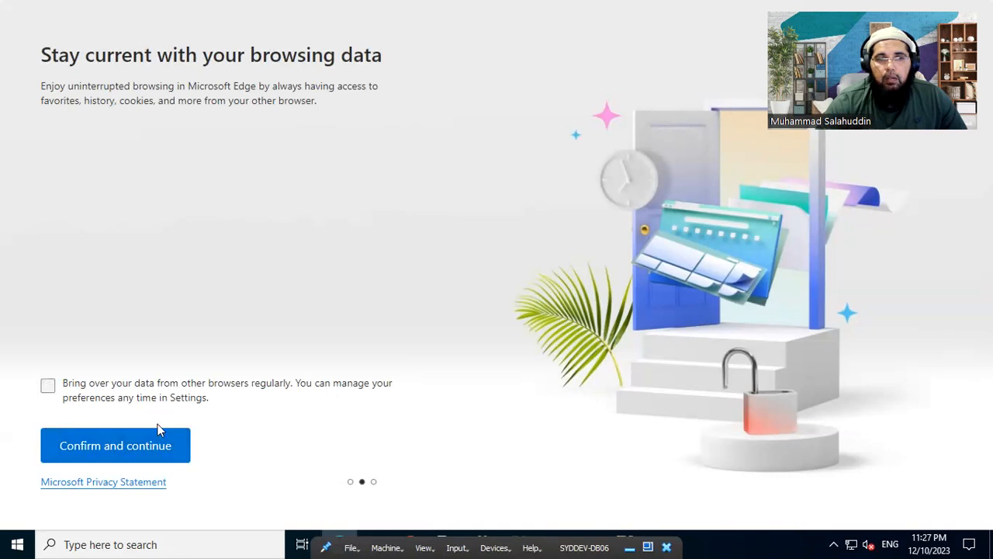
pyautogui.click(186, 455)
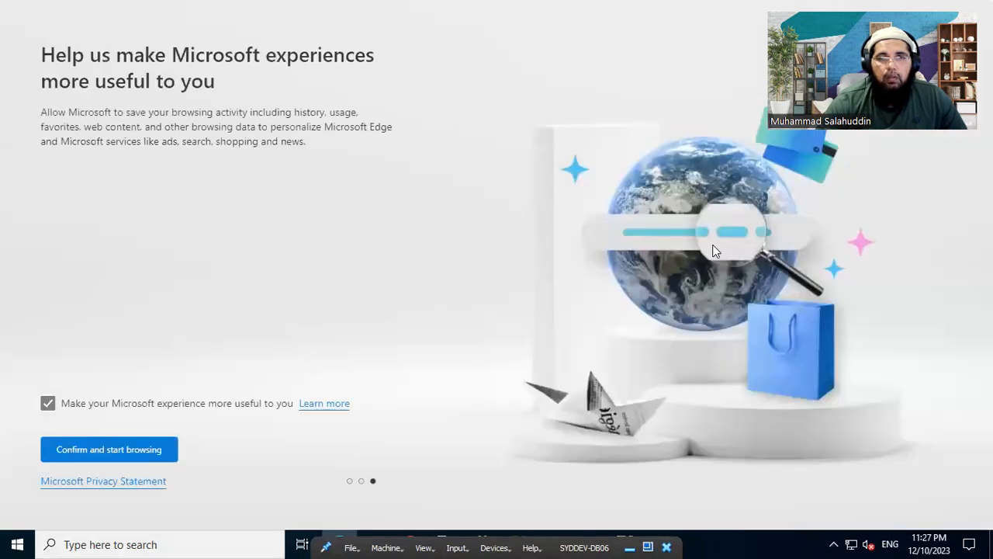
pyautogui.click(51, 406)
pyautogui.click(137, 454)
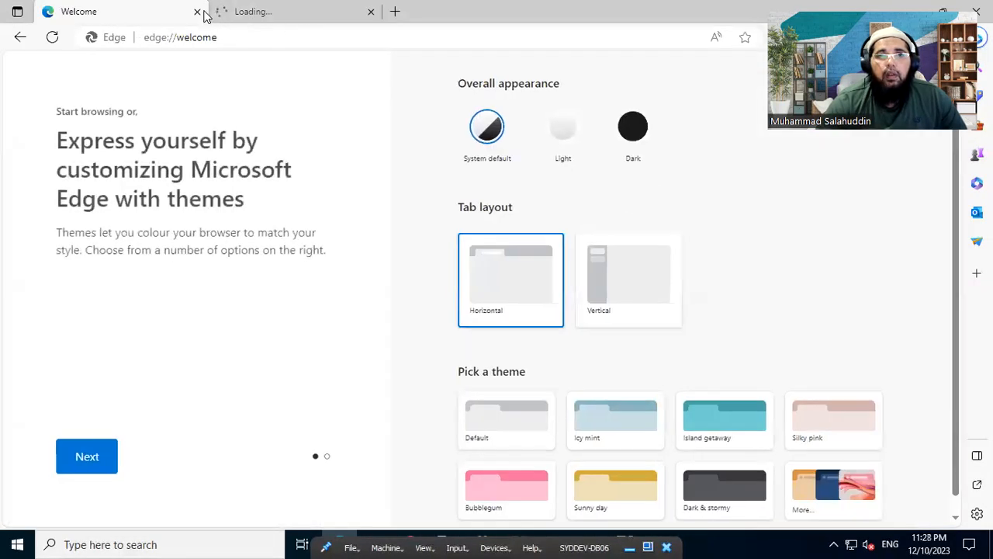
pyautogui.click(632, 124)
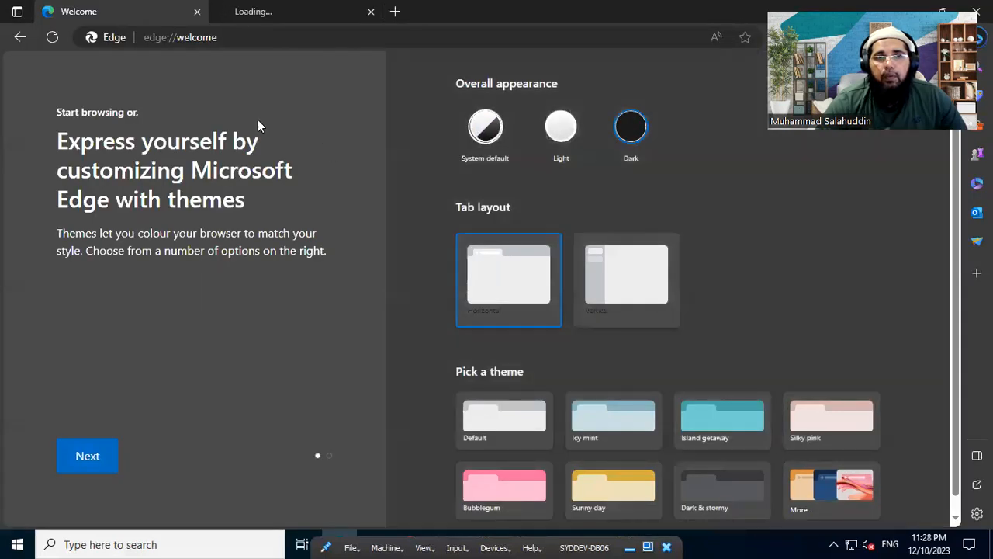
# Load the copied address of the MDS getting started page in the second browser tab.
pyautogui.click(281, 18)
pyautogui.click(375, 46)
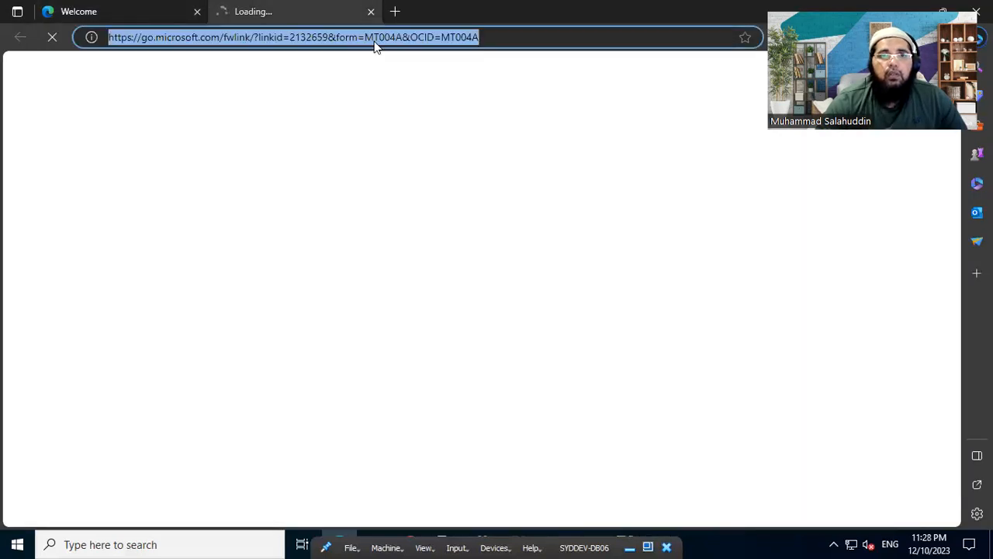
pyautogui.hotkey('ctrl', 'v')
pyautogui.press('Return')
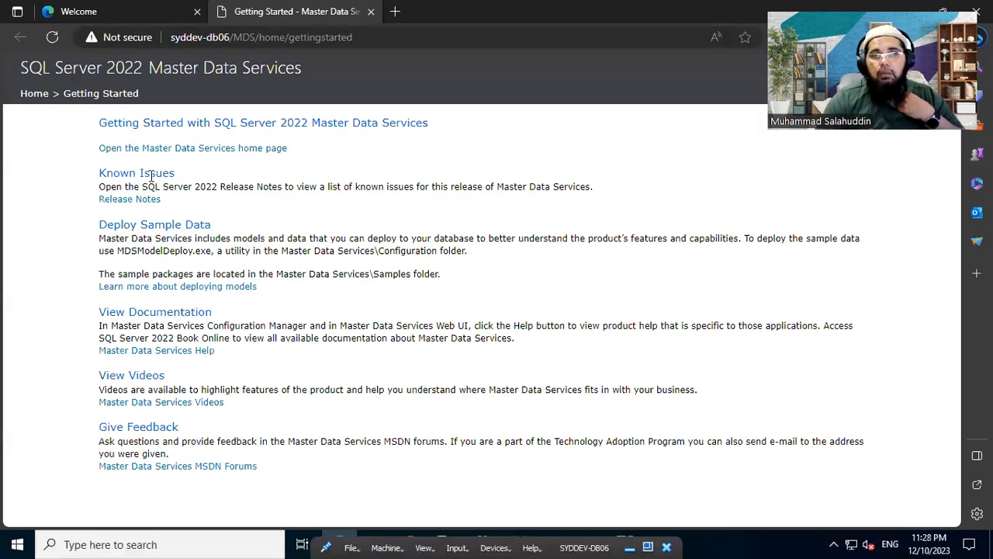
# Open the Master Data Services home page in a new tab and close the Getting Started page.
pyautogui.rightClick(217, 147)
pyautogui.click(234, 159)
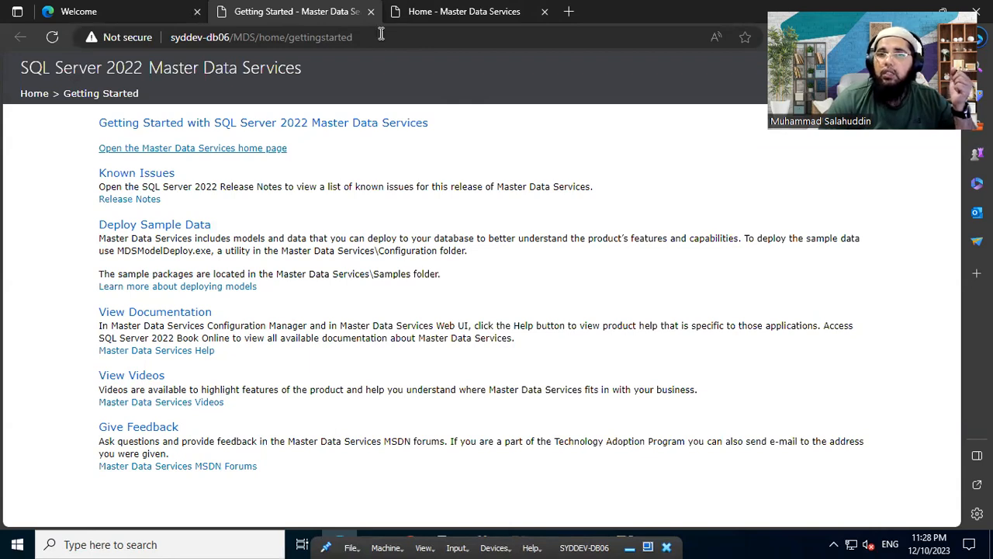
pyautogui.click(371, 12)
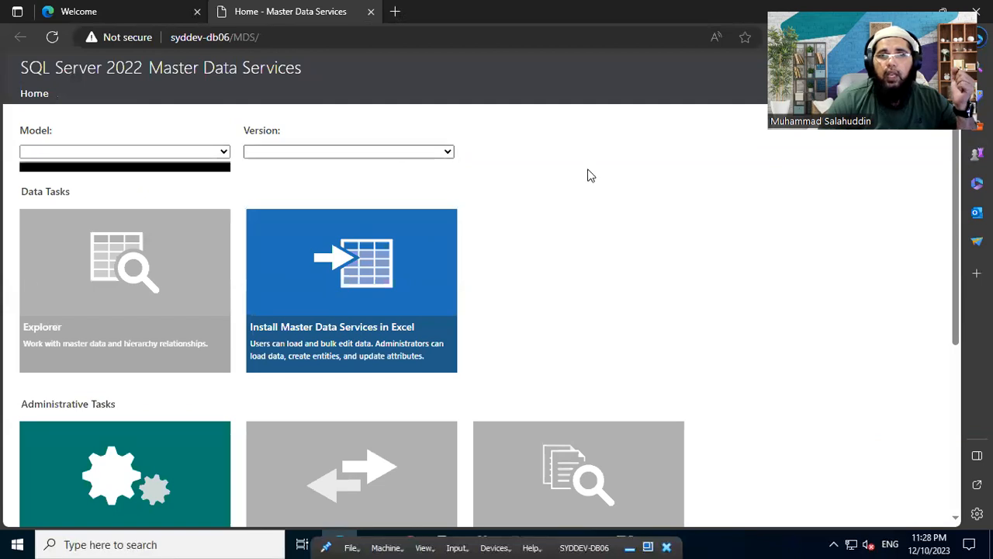
# Examine the Master Data Services home page, including the model and version selectors, data tasks and administrative tasks.
pyautogui.scroll(-1, 368, 205)
pyautogui.scroll(1, 185, 202)
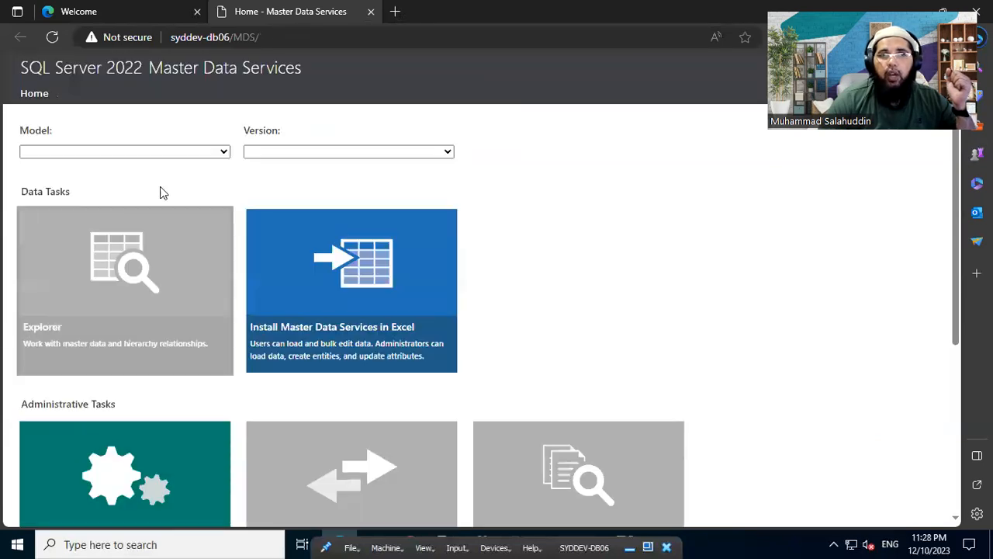
pyautogui.click(313, 151)
pyautogui.click(666, 221)
pyautogui.scroll(-2, 14, 321)
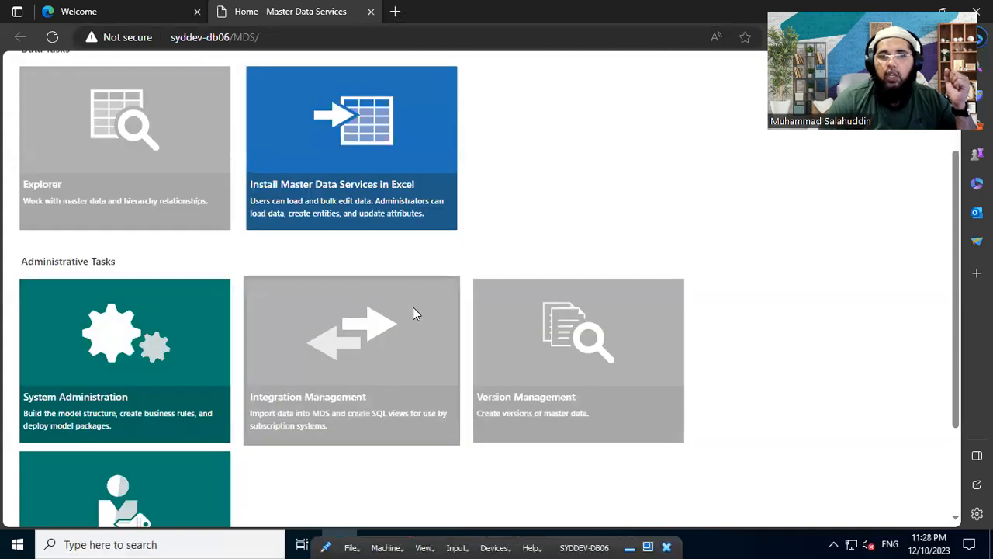
pyautogui.scroll(-2, 413, 313)
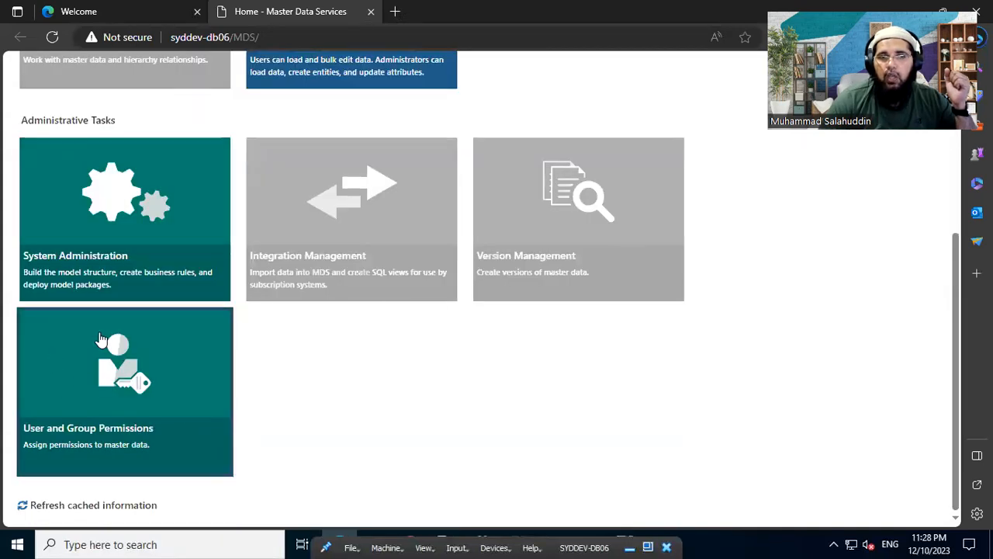
pyautogui.scroll(2, 117, 357)
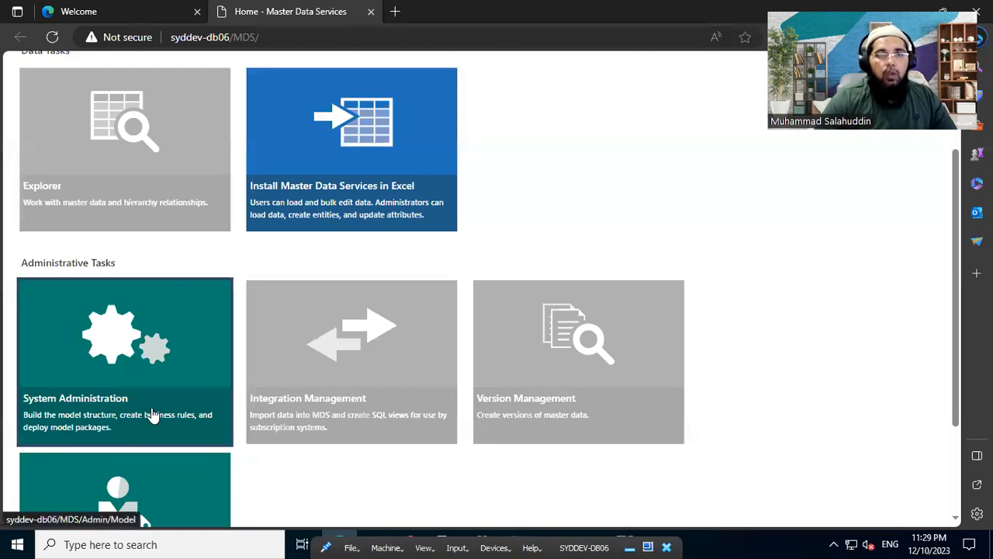
pyautogui.scroll(2, 153, 409)
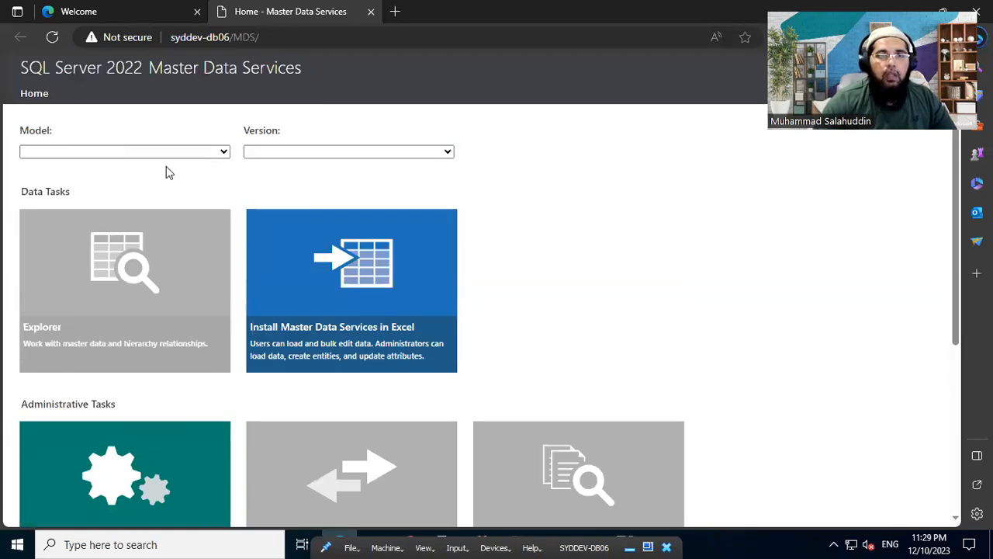
pyautogui.scroll(-3, 477, 311)
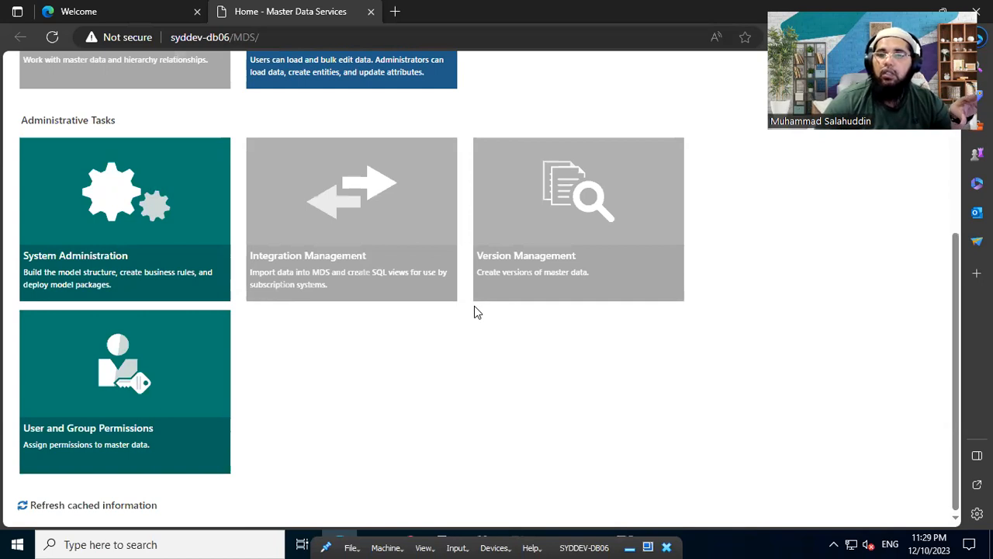
pyautogui.scroll(2, 311, 392)
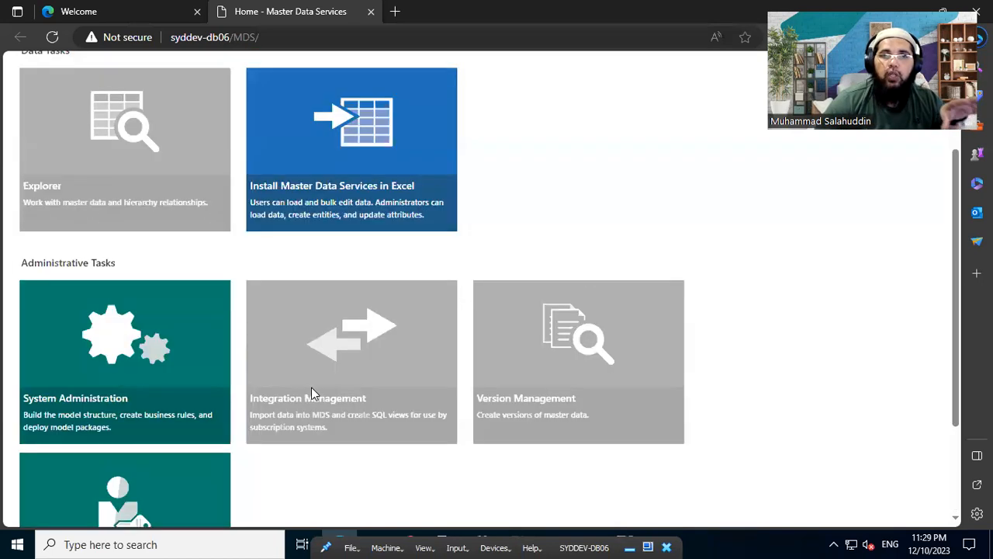
pyautogui.scroll(2, 311, 387)
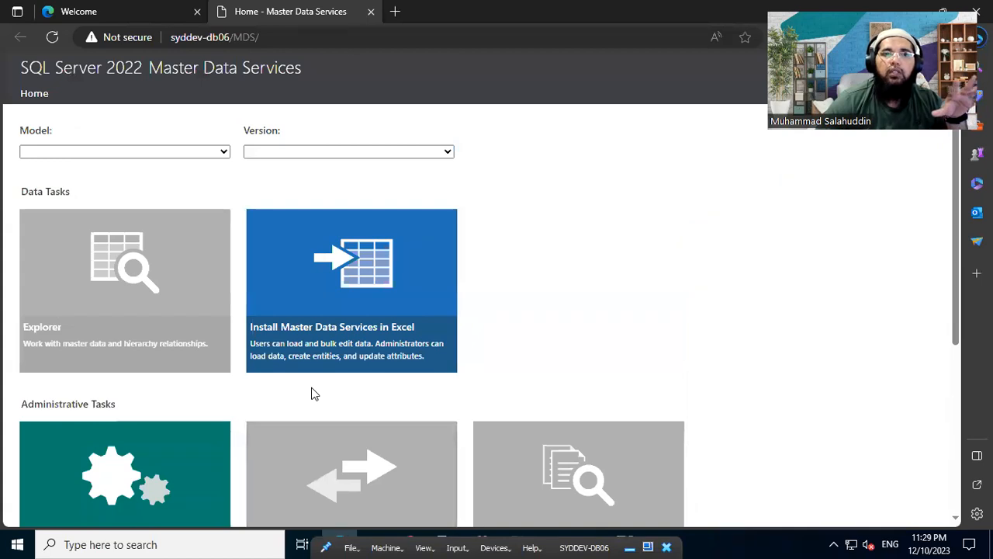